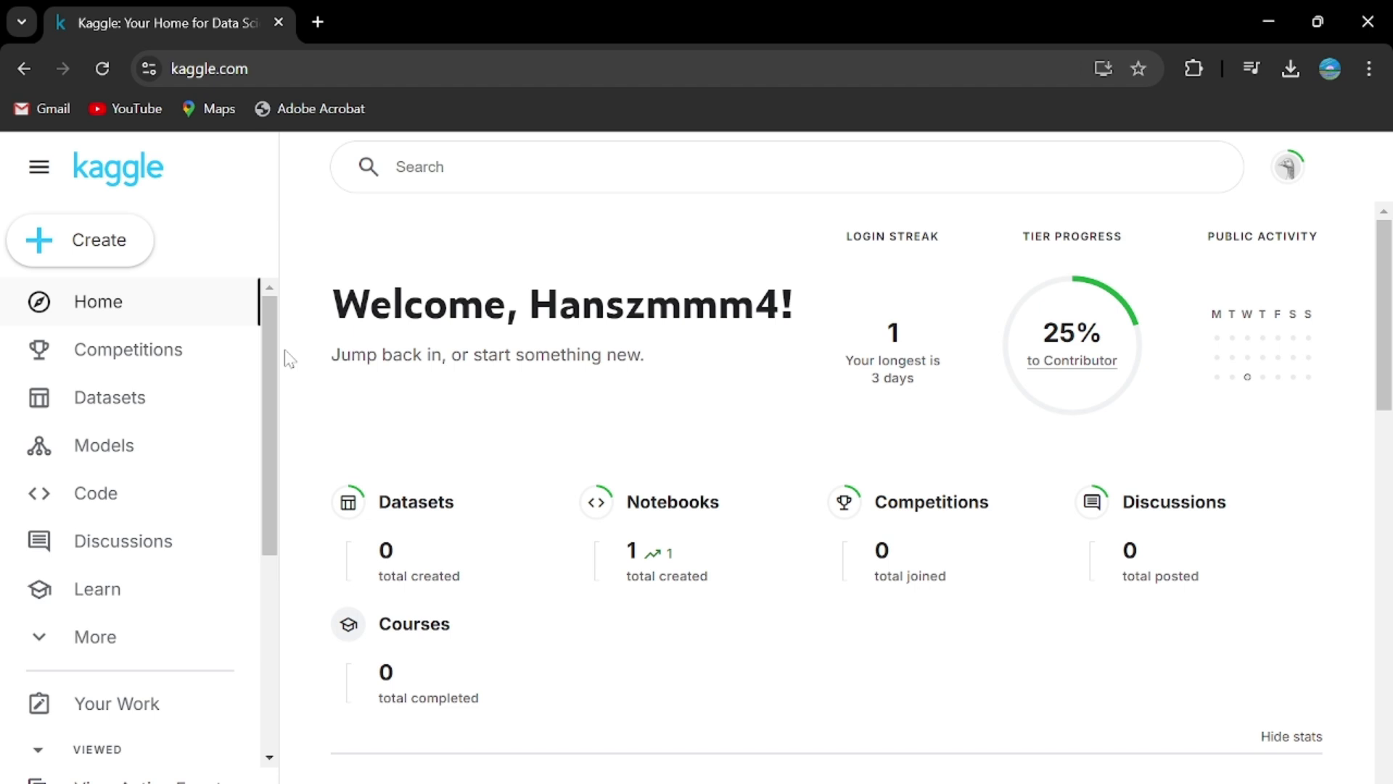
# - Go to the Kaggle datasets page and search the site for "sleep and lifestyle"
pyautogui.click(141, 414)
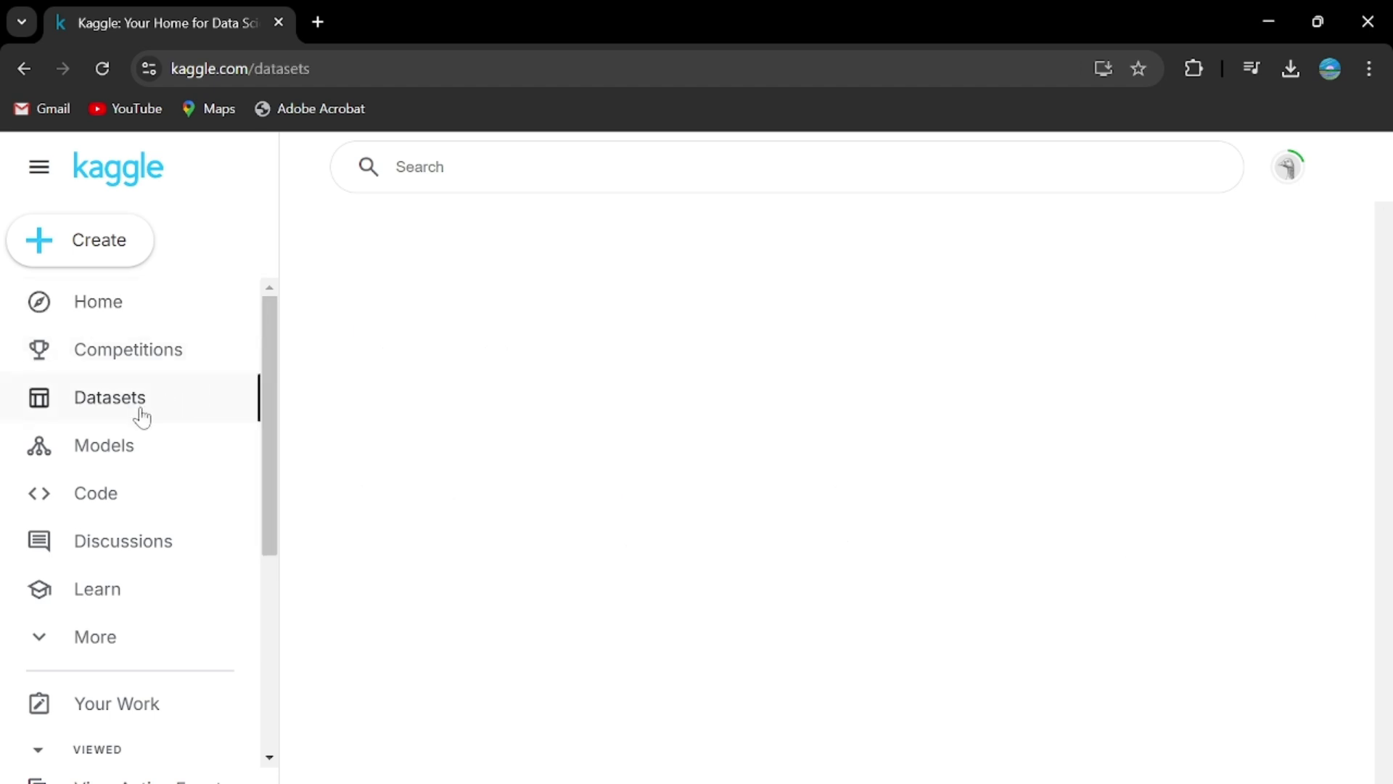
pyautogui.click(435, 166)
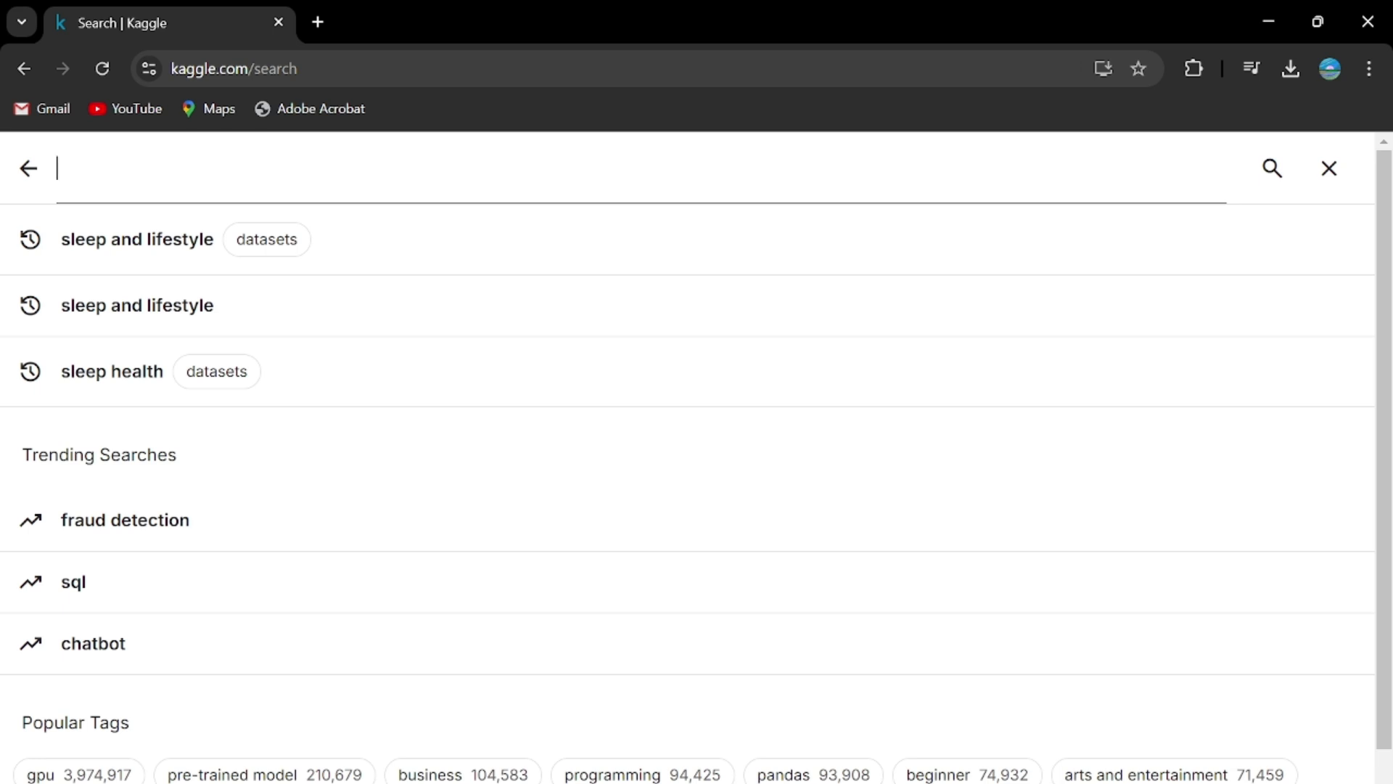
pyautogui.write('se')
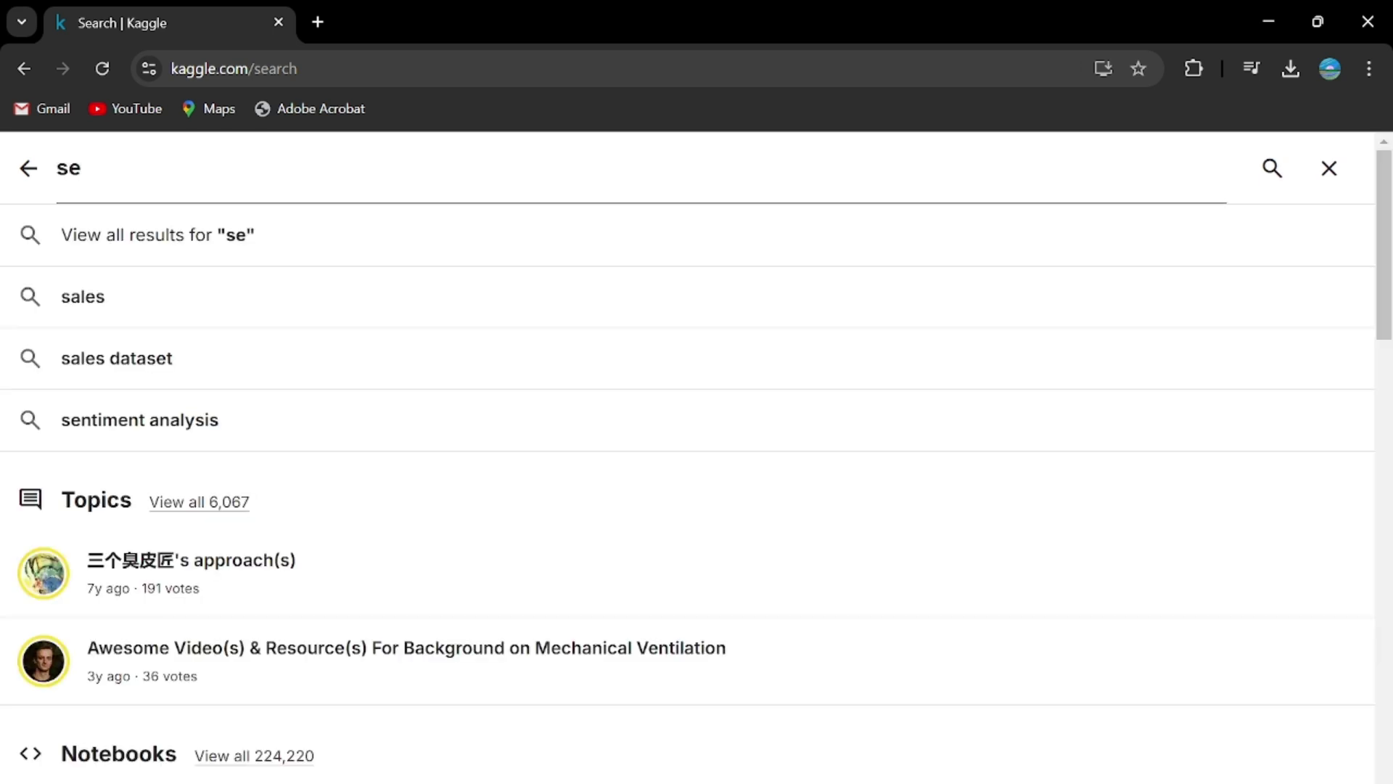
pyautogui.press('BackSpace')
pyautogui.write('leep and ')
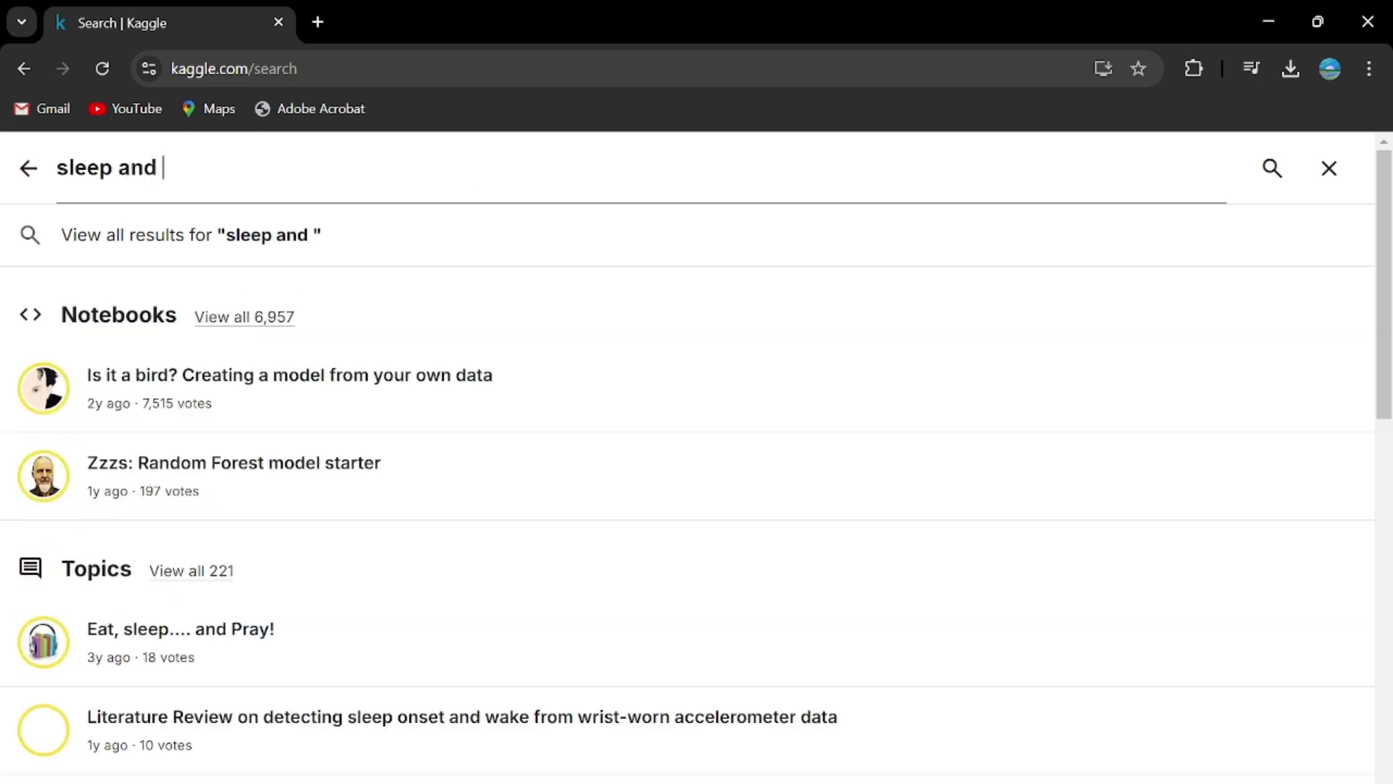
pyautogui.write('lifest')
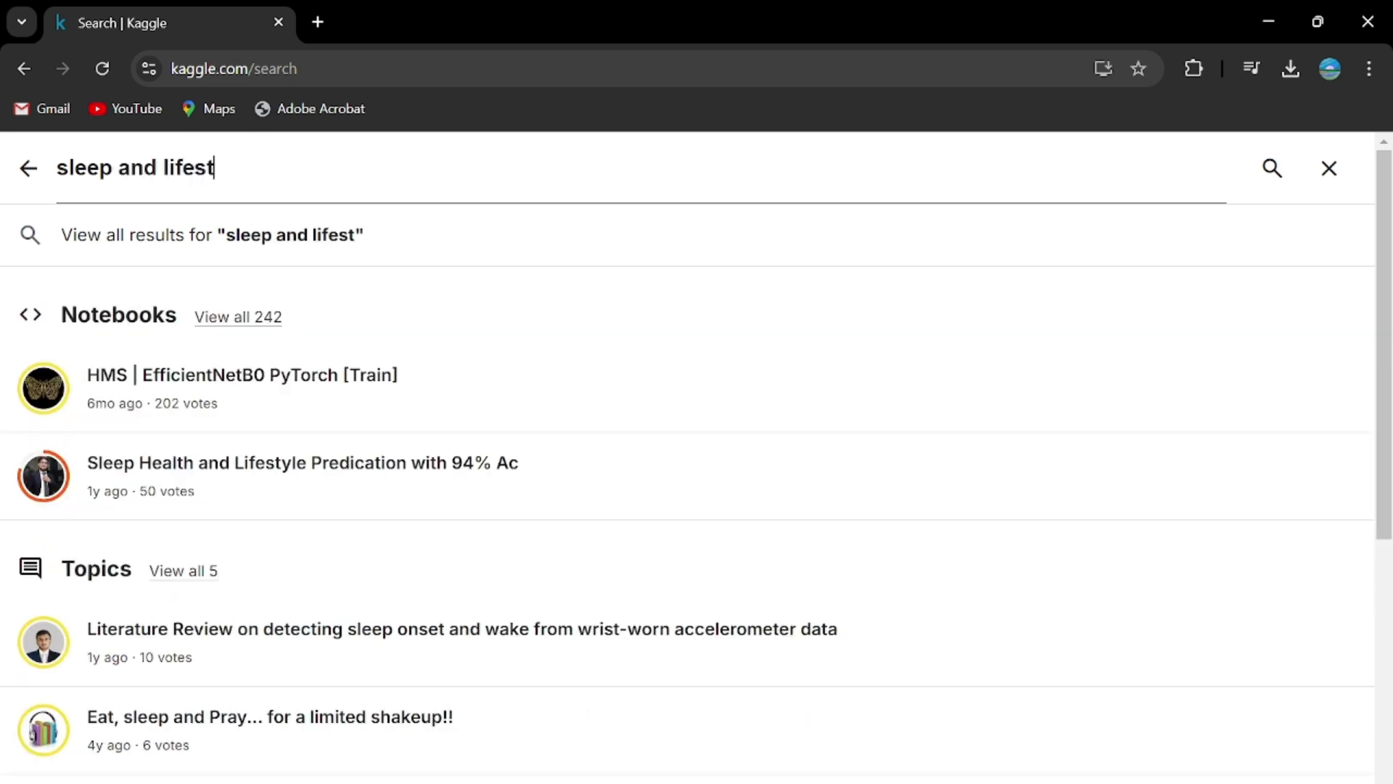
pyautogui.write('yle')
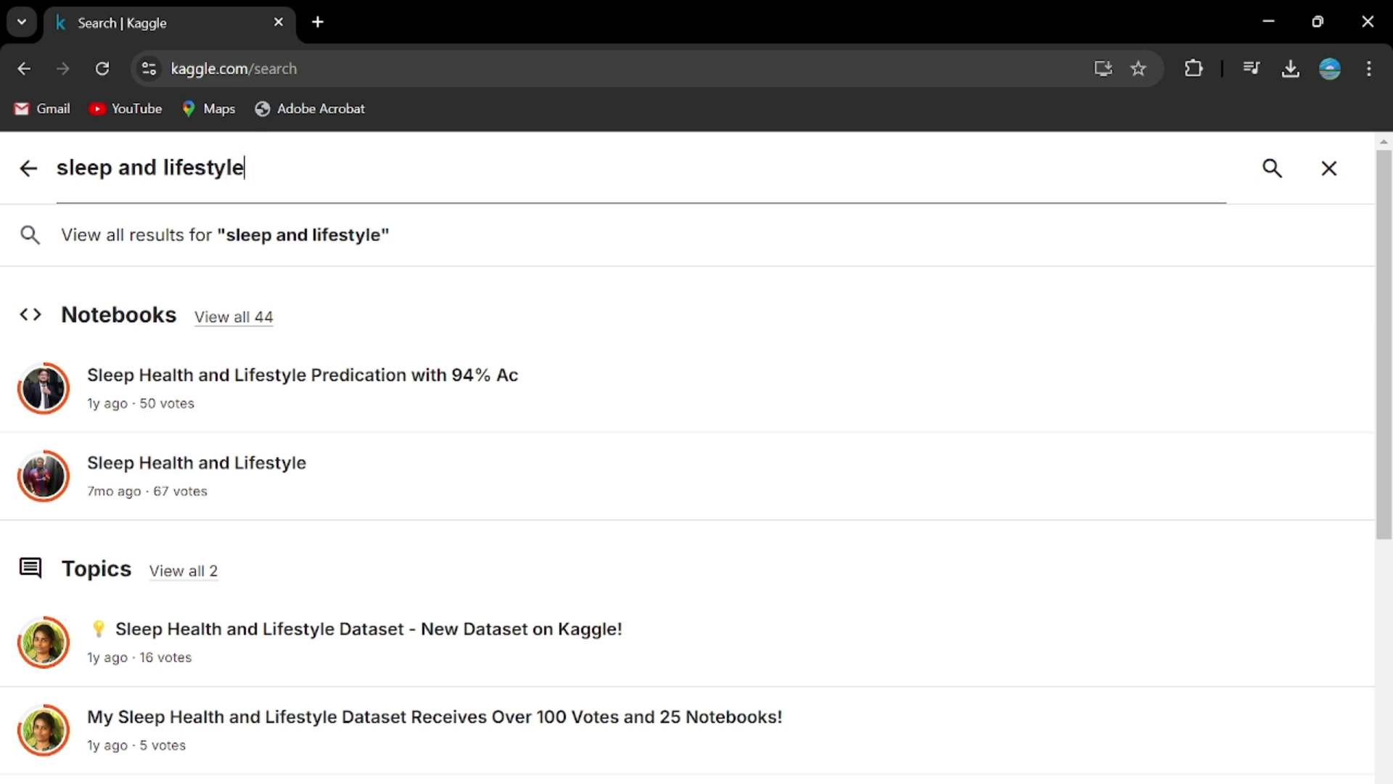
pyautogui.press('Return')
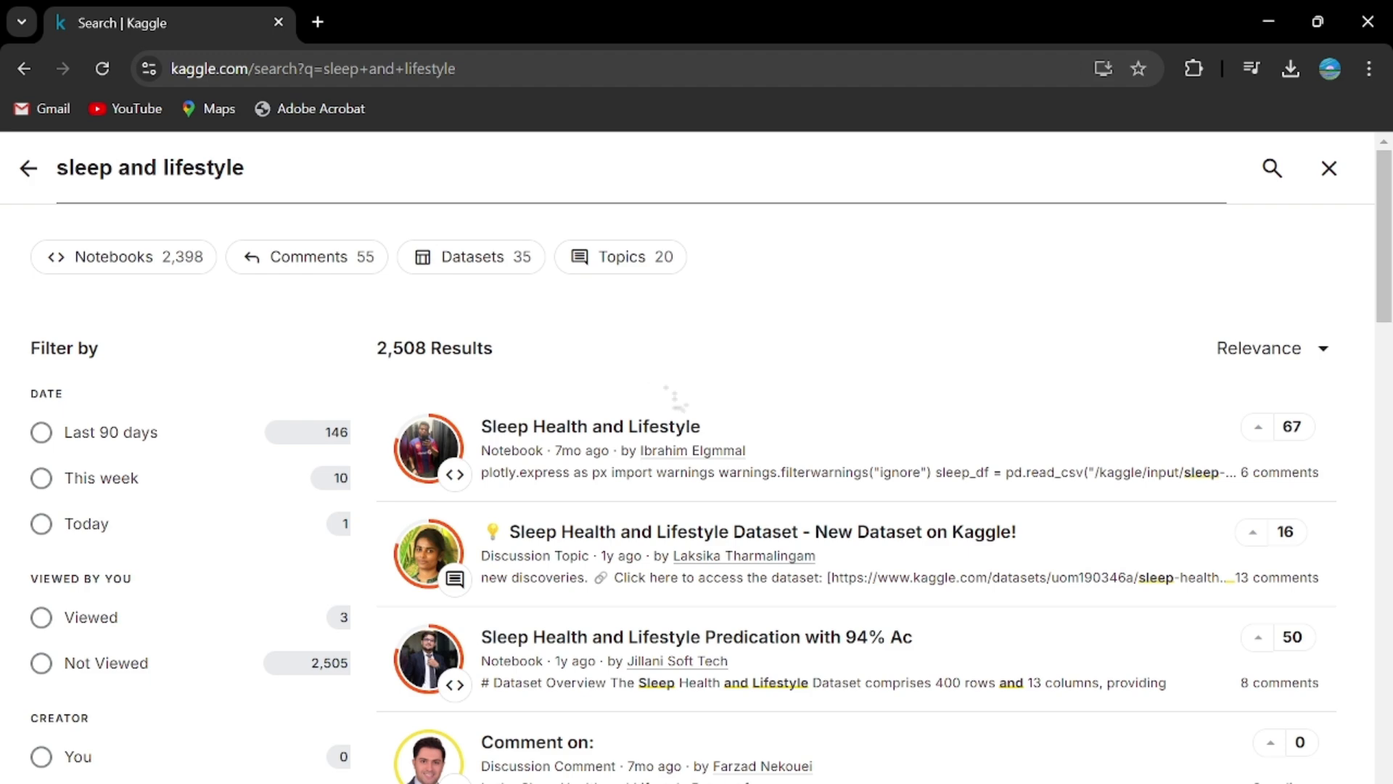
# - Filter the results to datasets and download the Sleep Health and Lifestyle Dataset
pyautogui.click(489, 270)
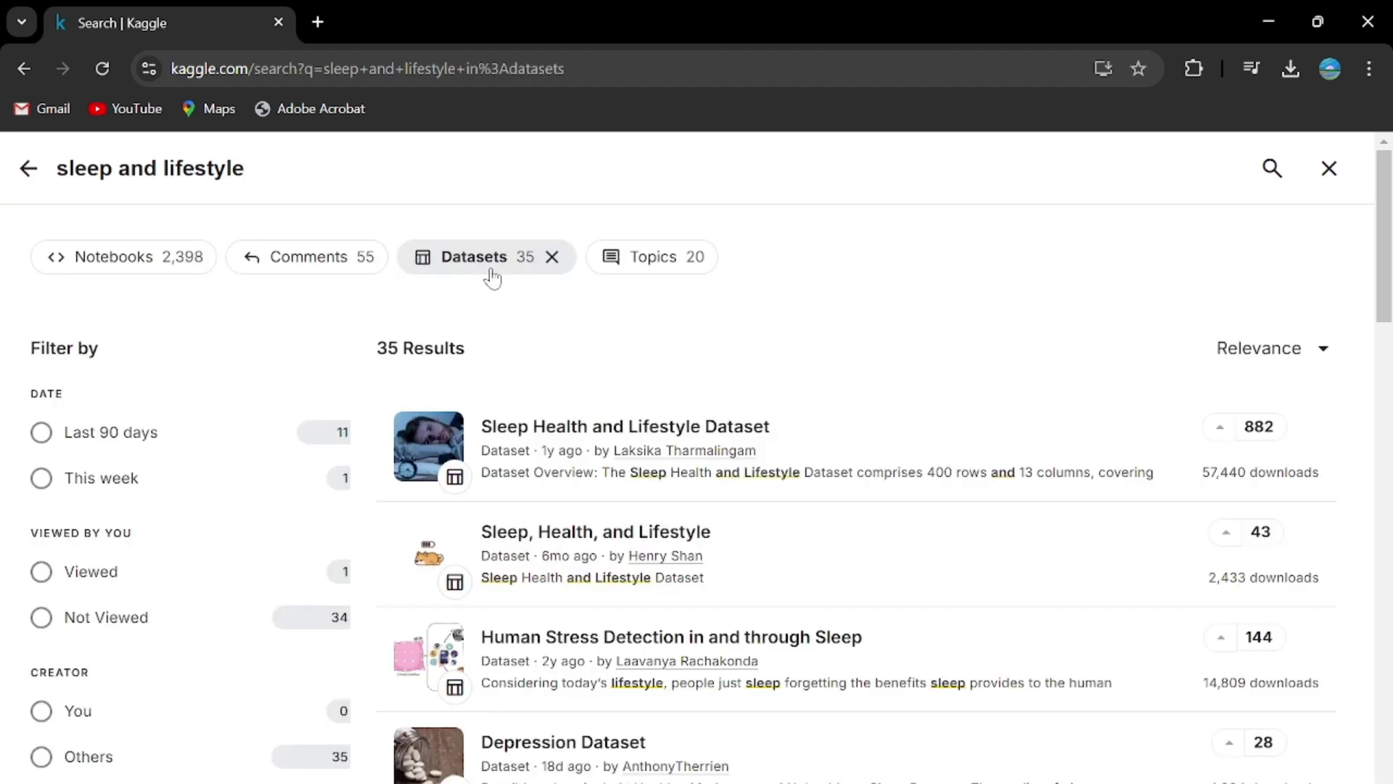
pyautogui.click(848, 441)
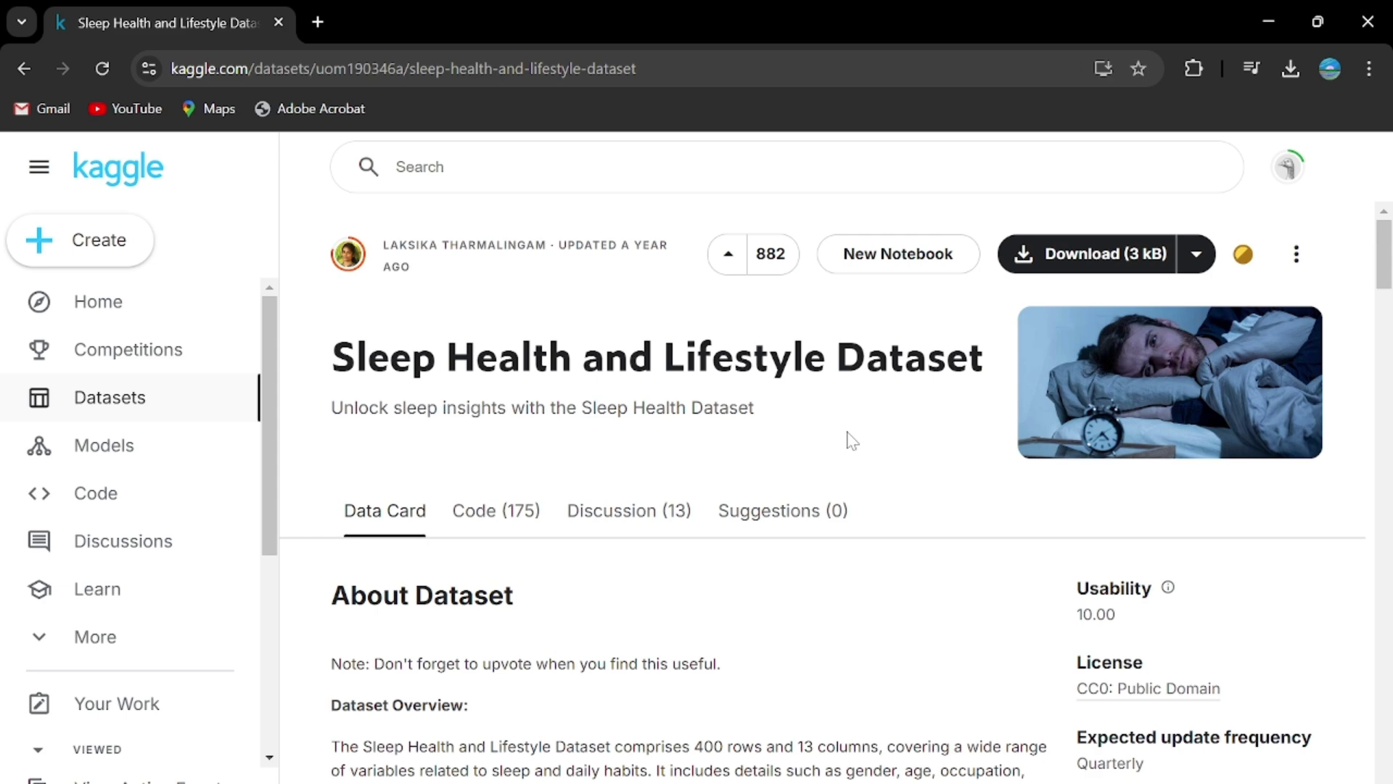
pyautogui.click(1118, 256)
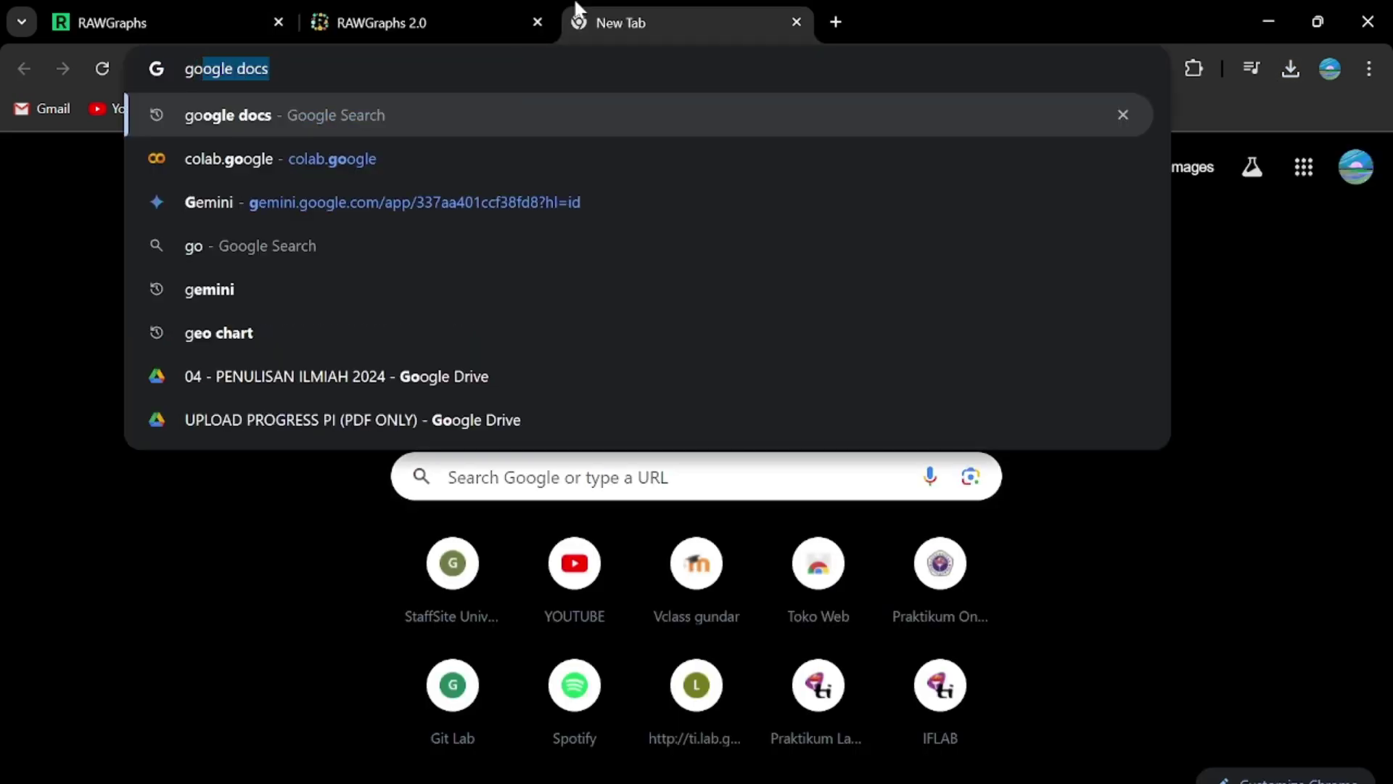
# - Go to colab.google in the new browser tab and create a new notebook
pyautogui.write('gog')
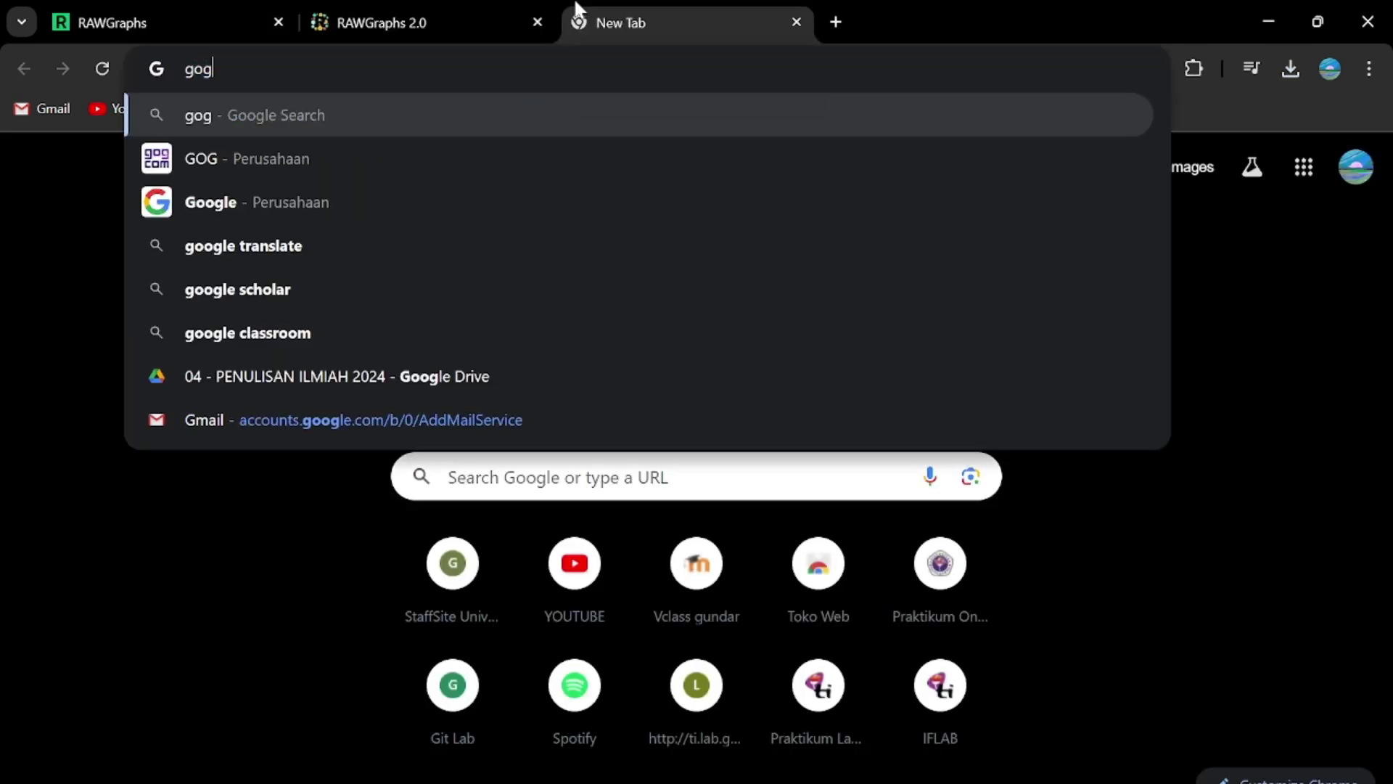
pyautogui.press('BackSpace')
pyautogui.write('og')
pyautogui.press('Return')
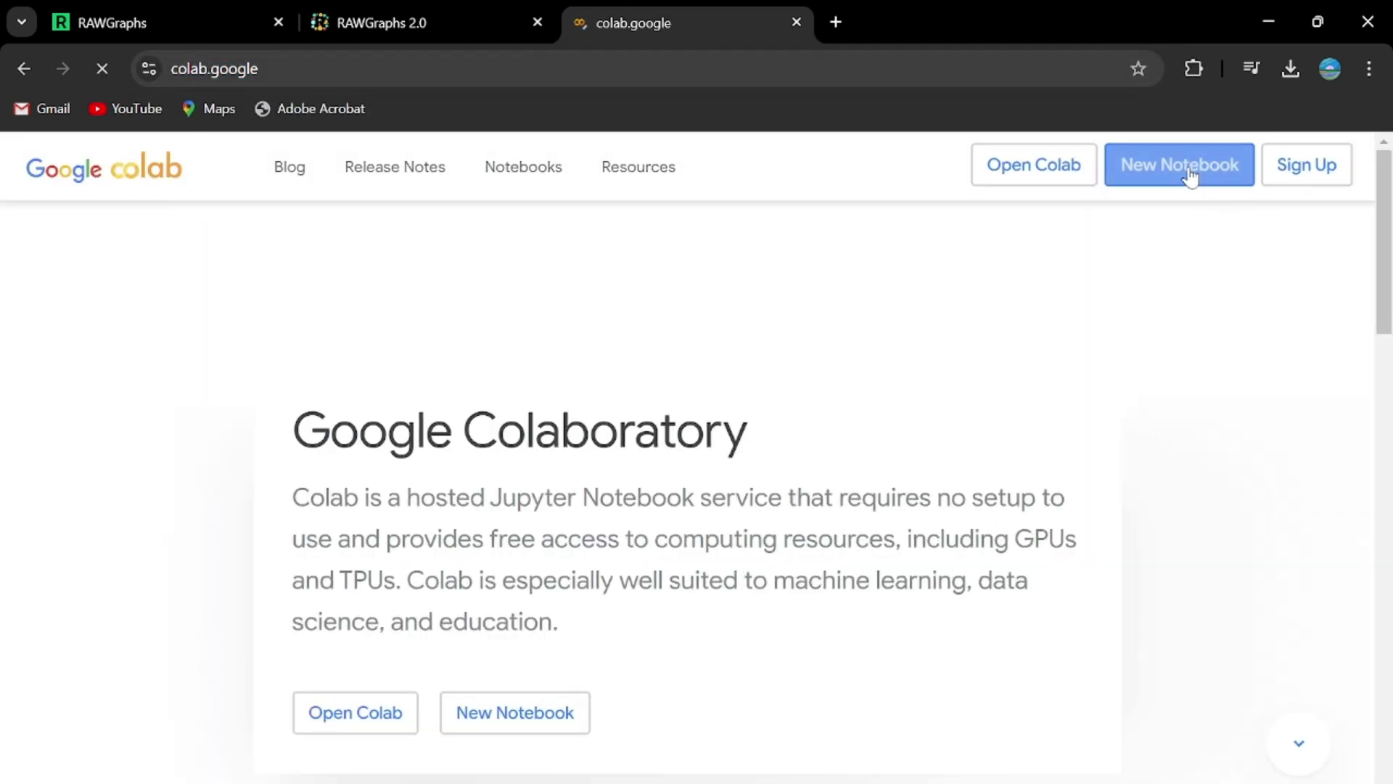
pyautogui.click(1190, 174)
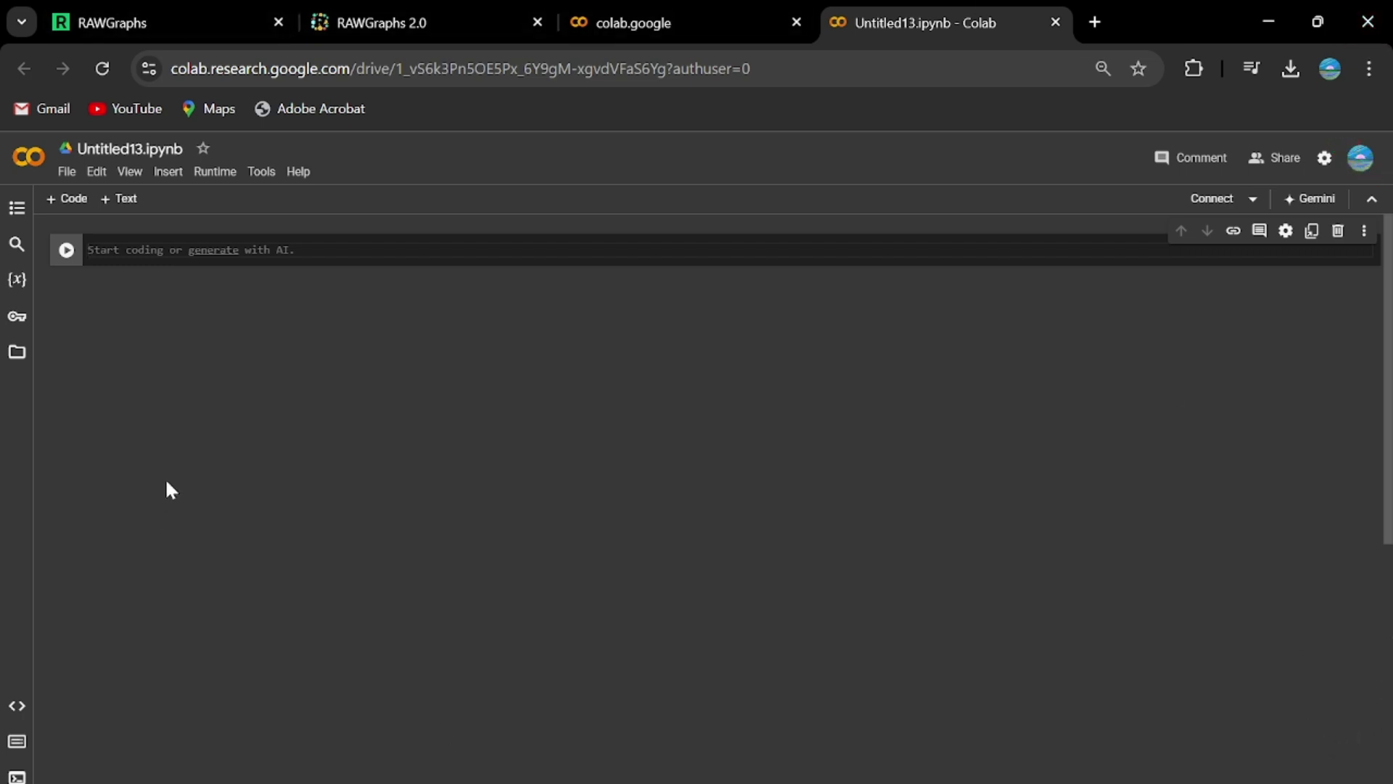
# - Upload the Pembersihan Dataset notebook from the Penulisan Ilmiah Bismillah folder on the D: drive and open it in Colab
pyautogui.click(72, 174)
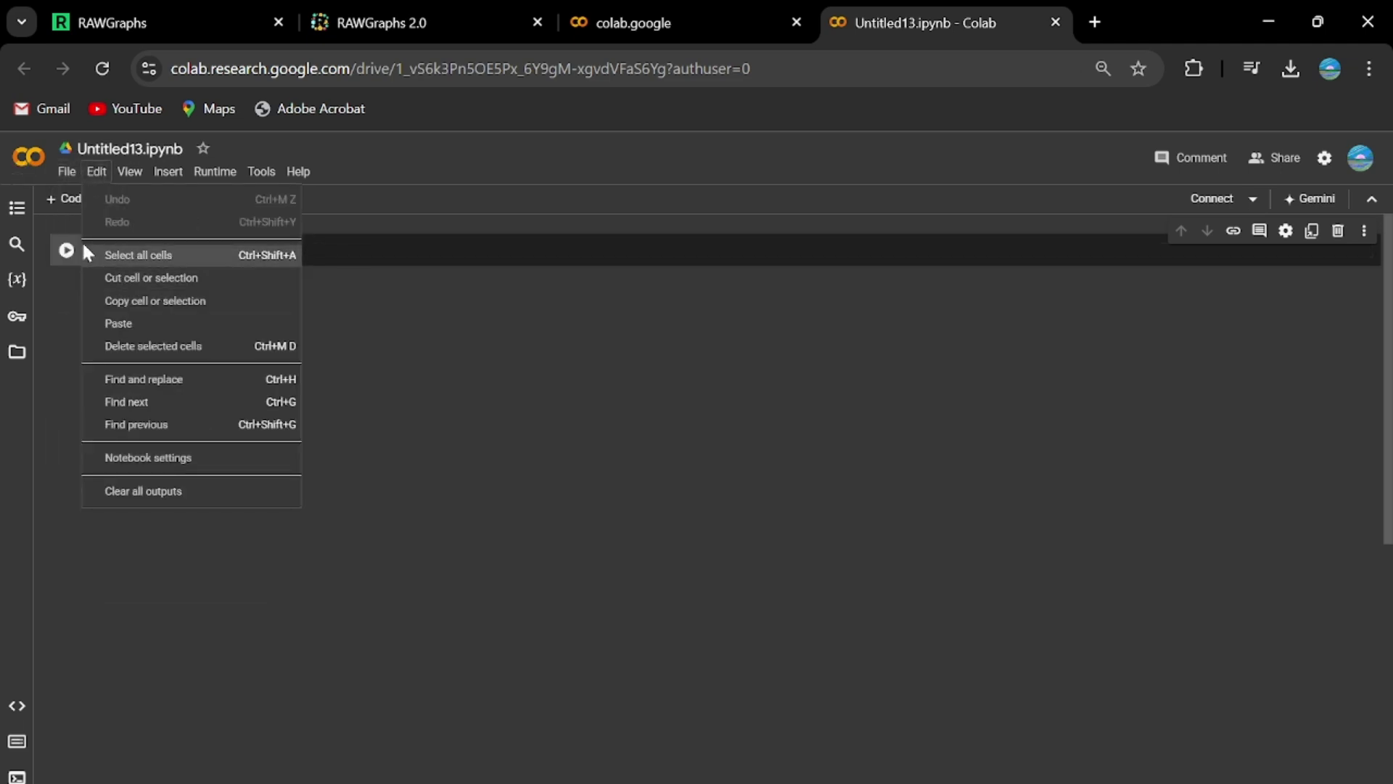
pyautogui.click(81, 300)
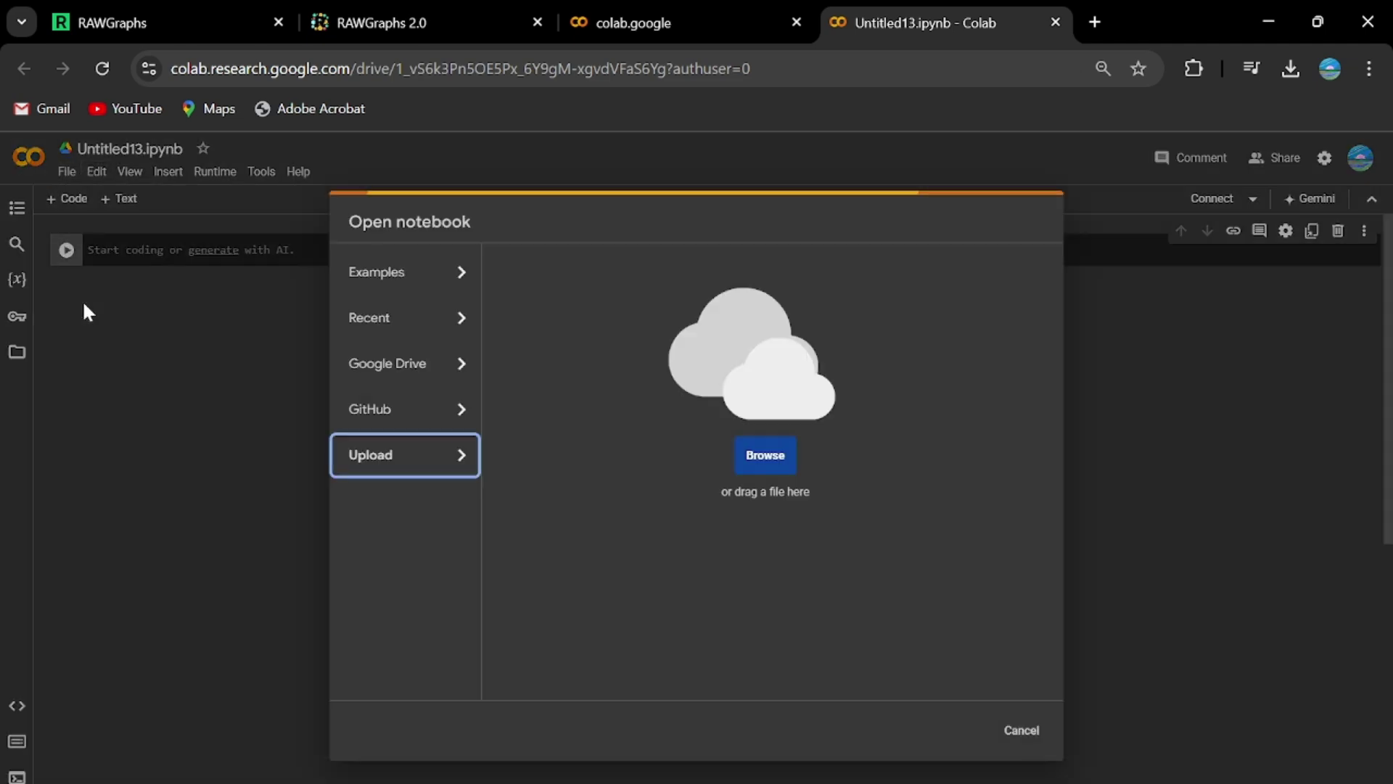
pyautogui.click(785, 462)
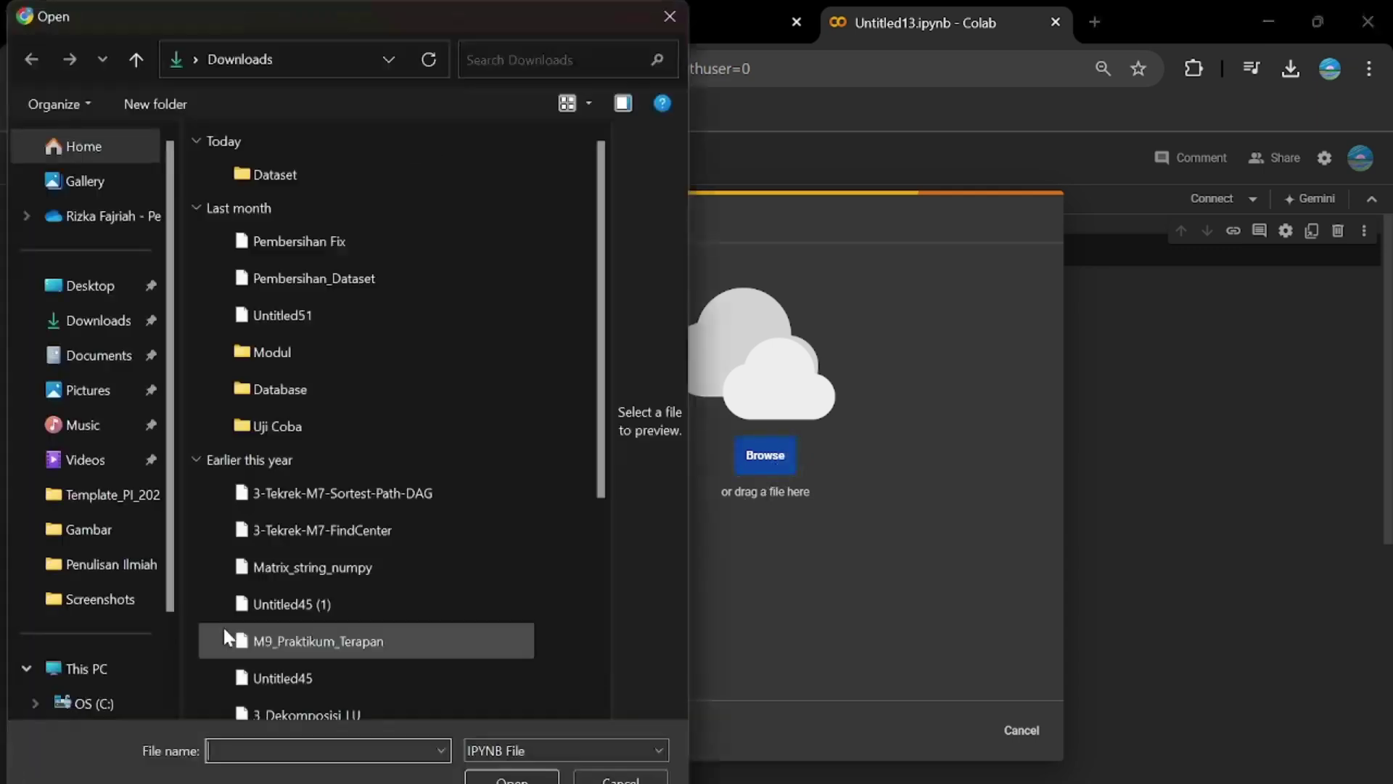
pyautogui.click(106, 627)
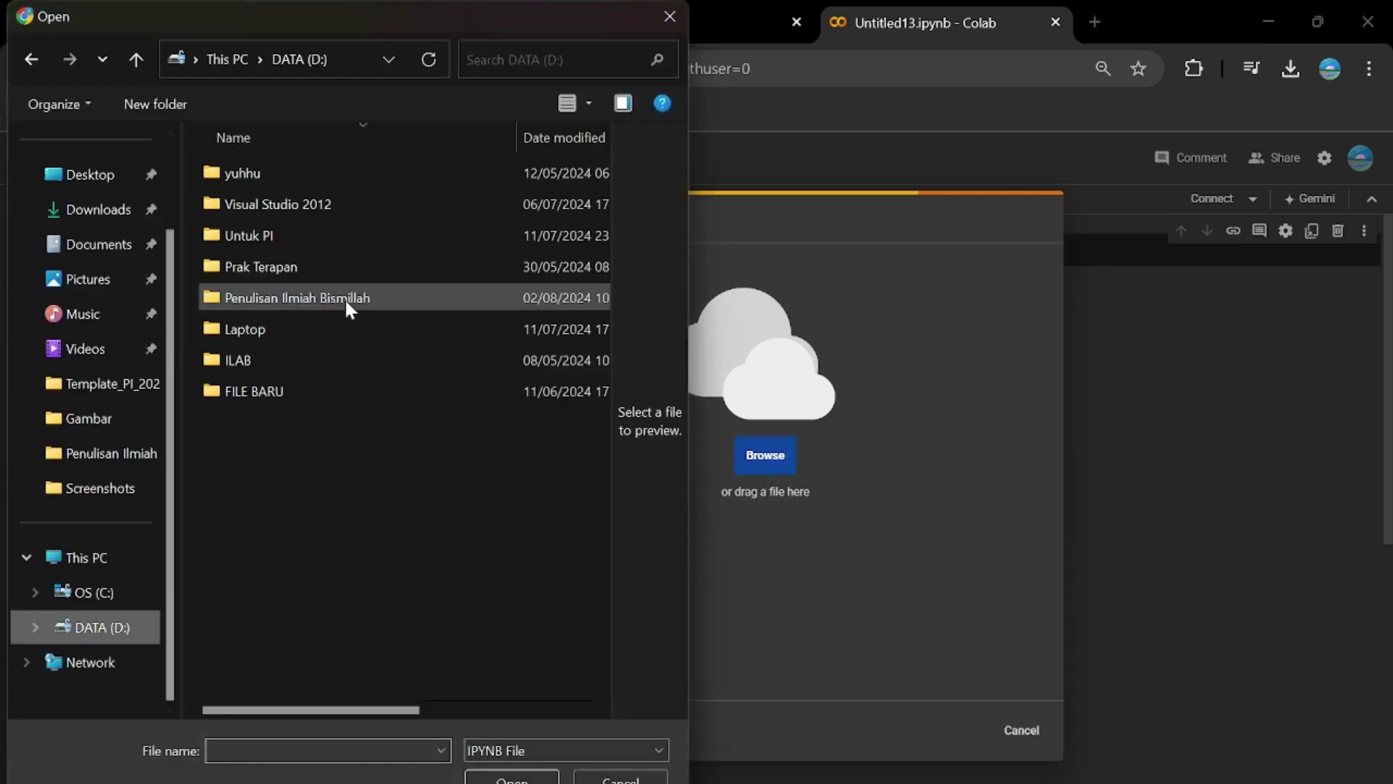
pyautogui.doubleClick(363, 290)
pyautogui.doubleClick(350, 240)
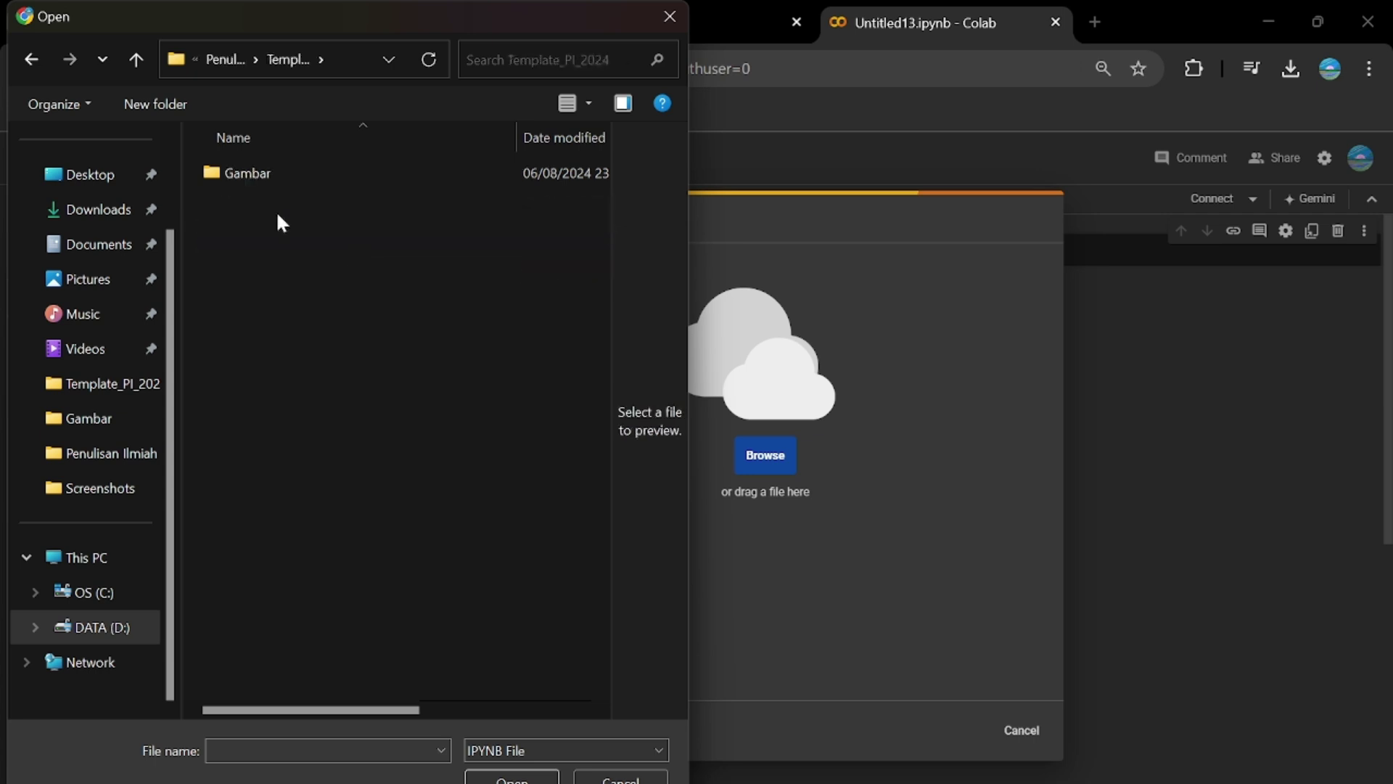
pyautogui.click(31, 59)
pyautogui.doubleClick(341, 265)
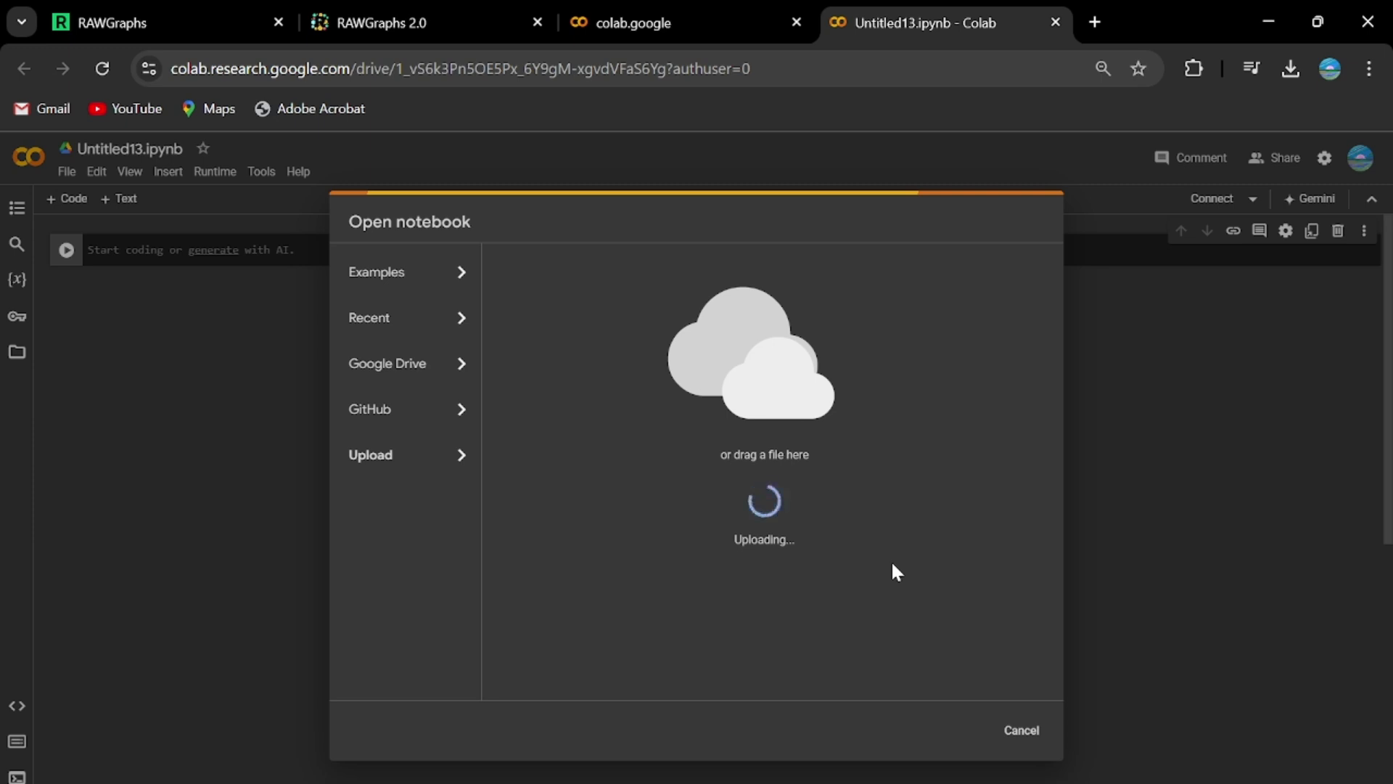
pyautogui.click(794, 209)
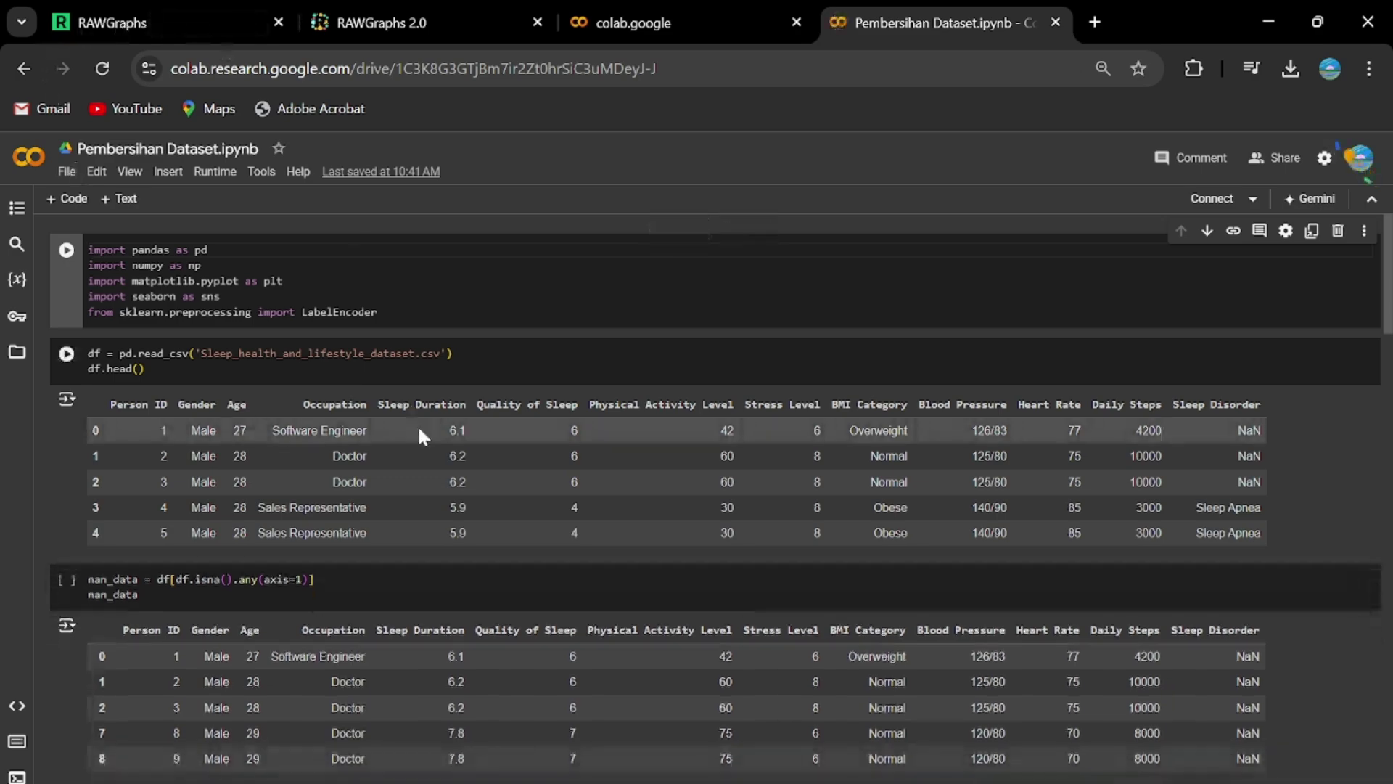
# - Upload Sleep_health_and_lifestyle_dataset.csv, the file the notebook reads, to the session files by searching Downloads for "sleep and"
pyautogui.scroll(-15, 417, 424)
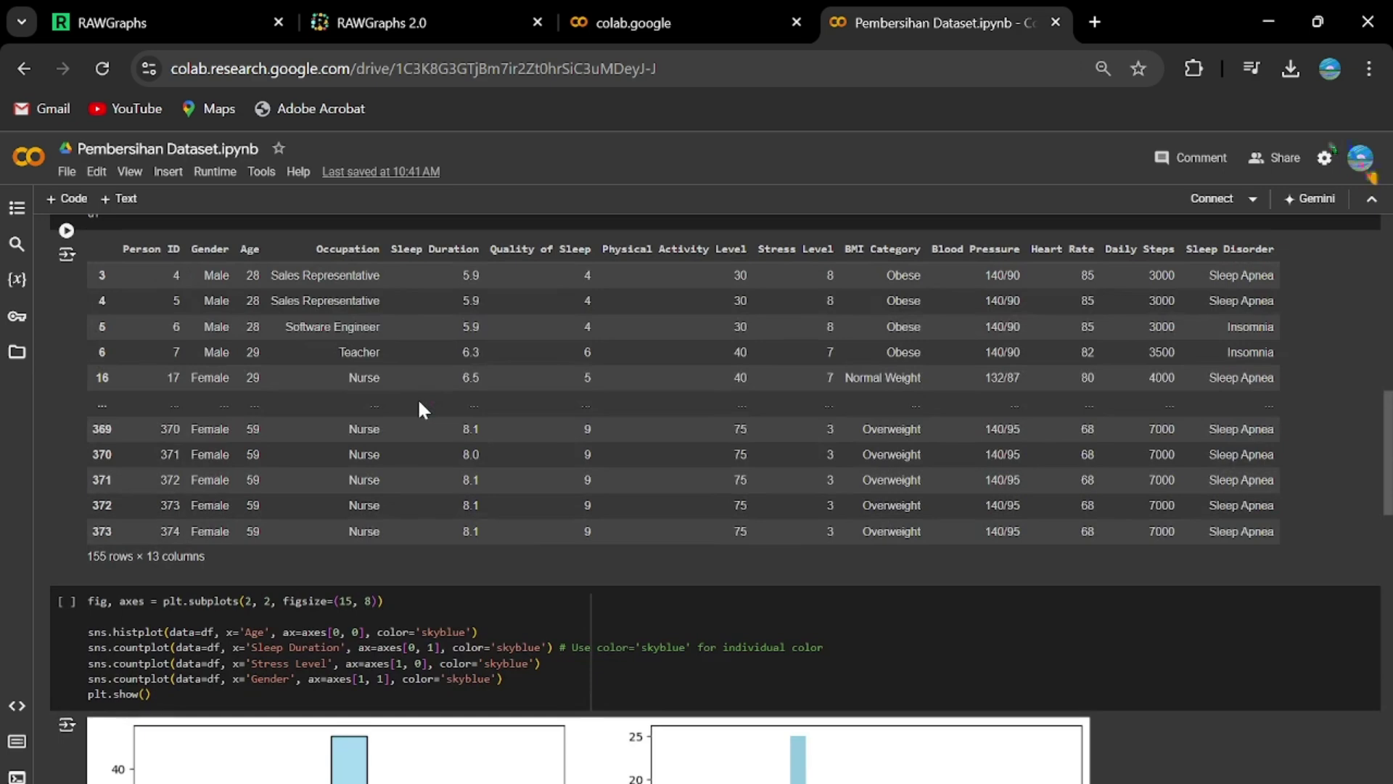
pyautogui.scroll(15, 419, 402)
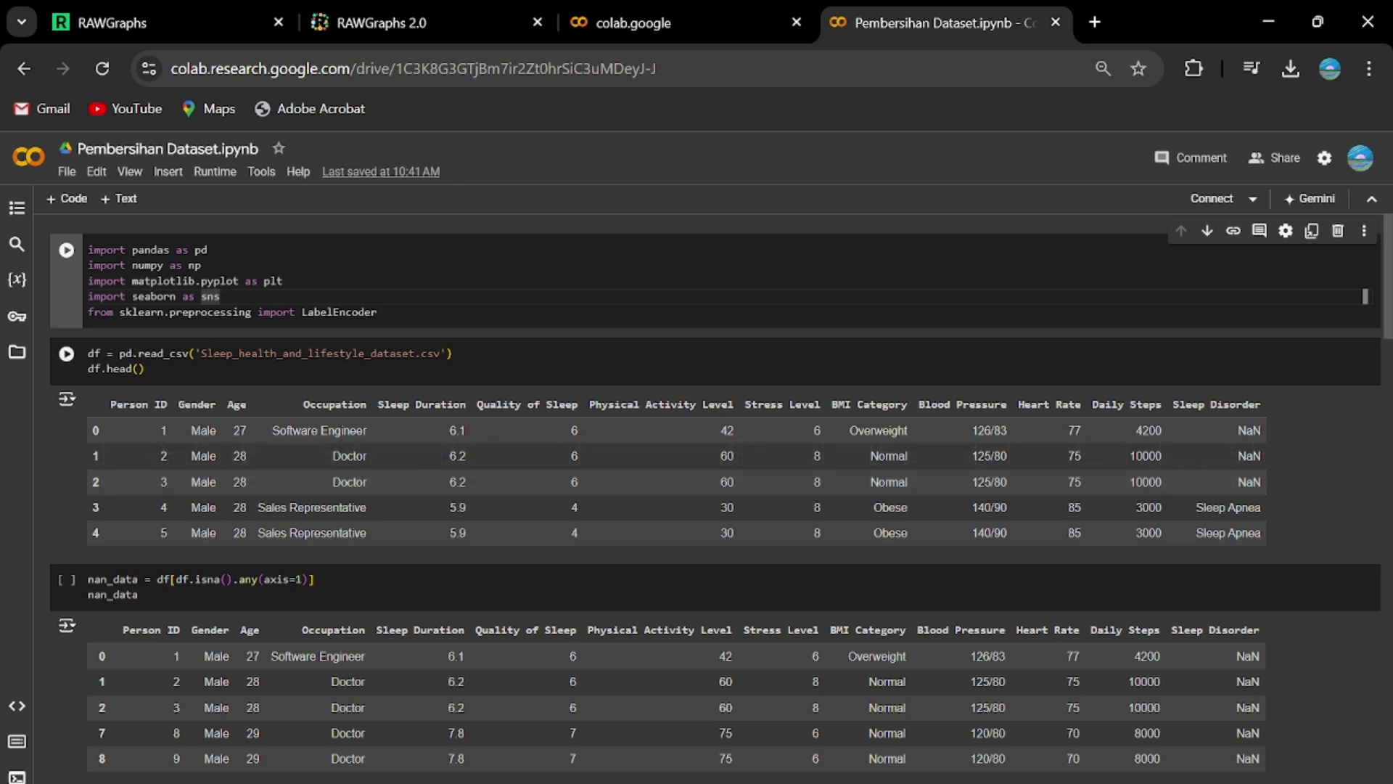
pyautogui.moveTo(201, 354); pyautogui.dragTo(430, 353)
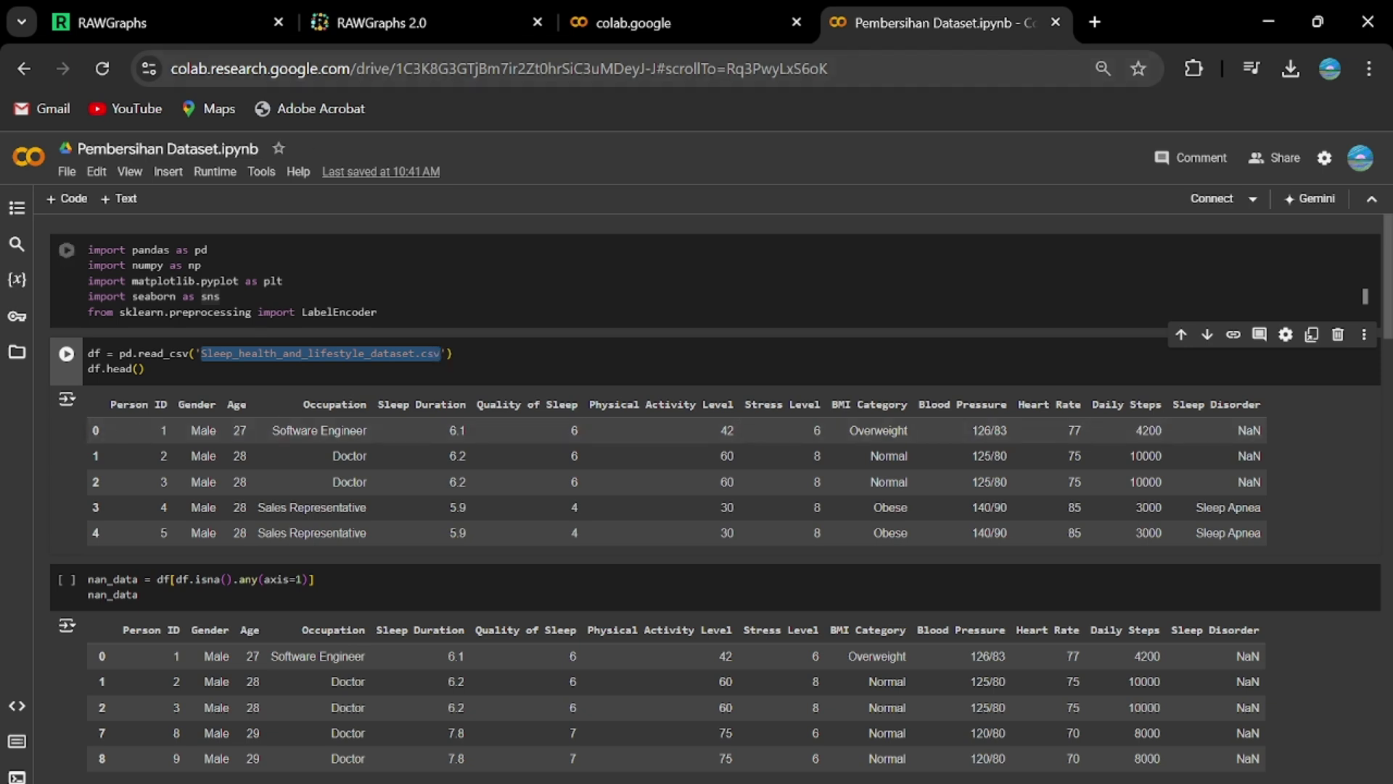
pyautogui.click(17, 352)
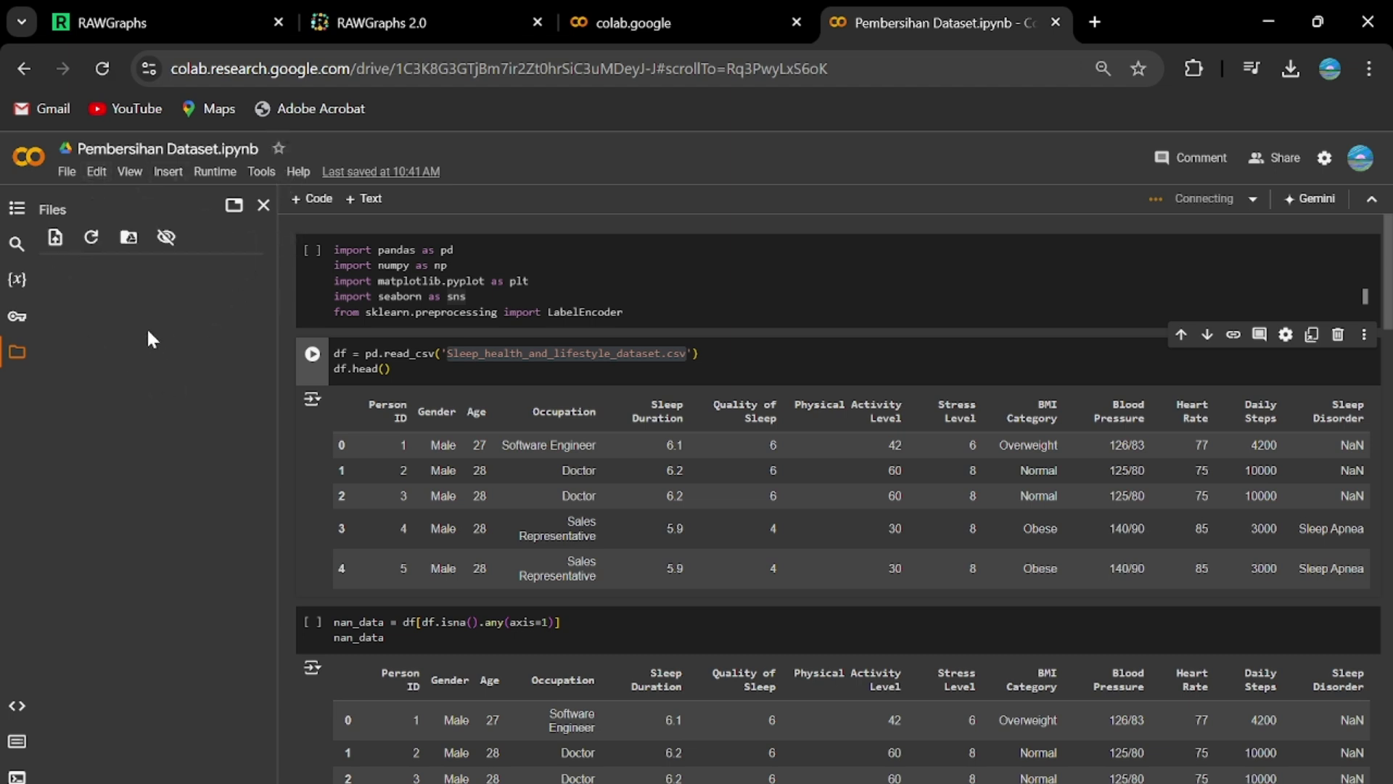
pyautogui.click(57, 237)
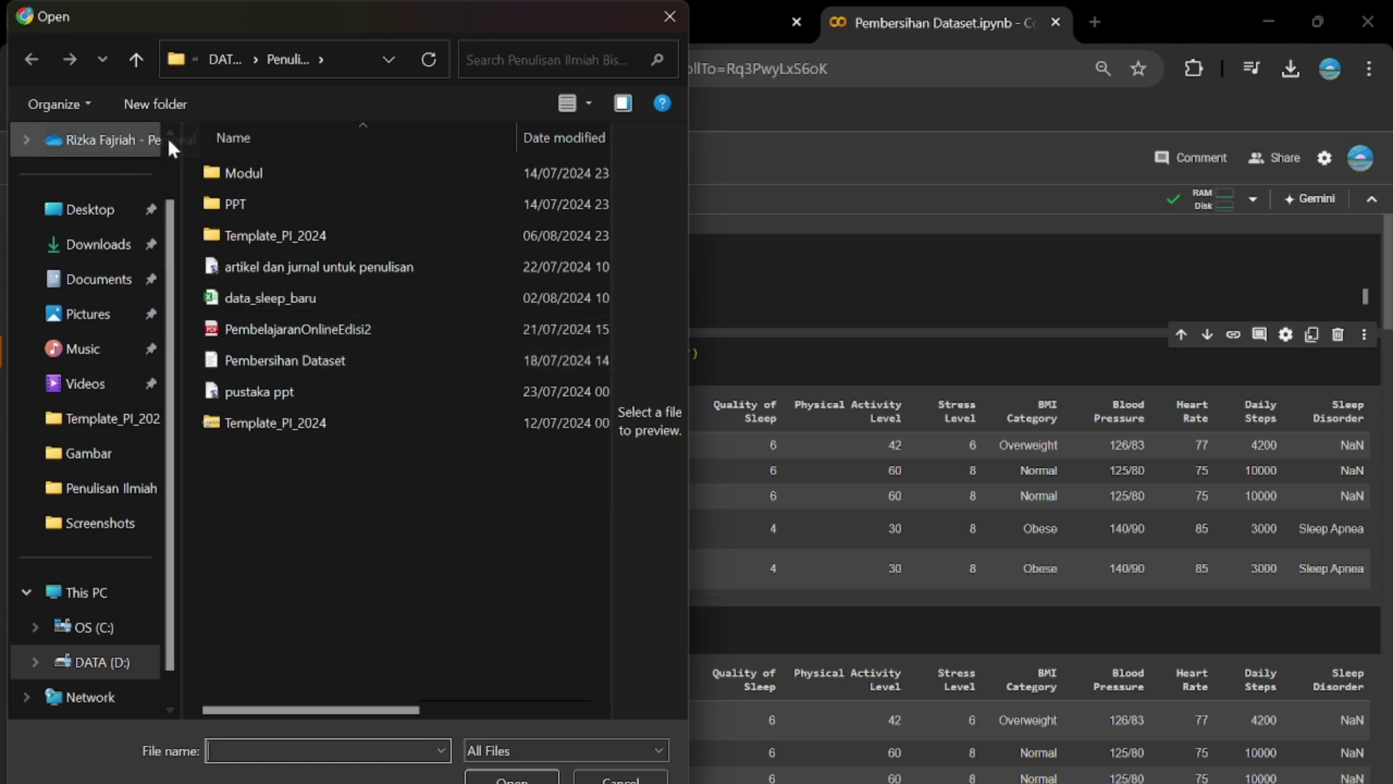
pyautogui.click(112, 249)
pyautogui.click(517, 58)
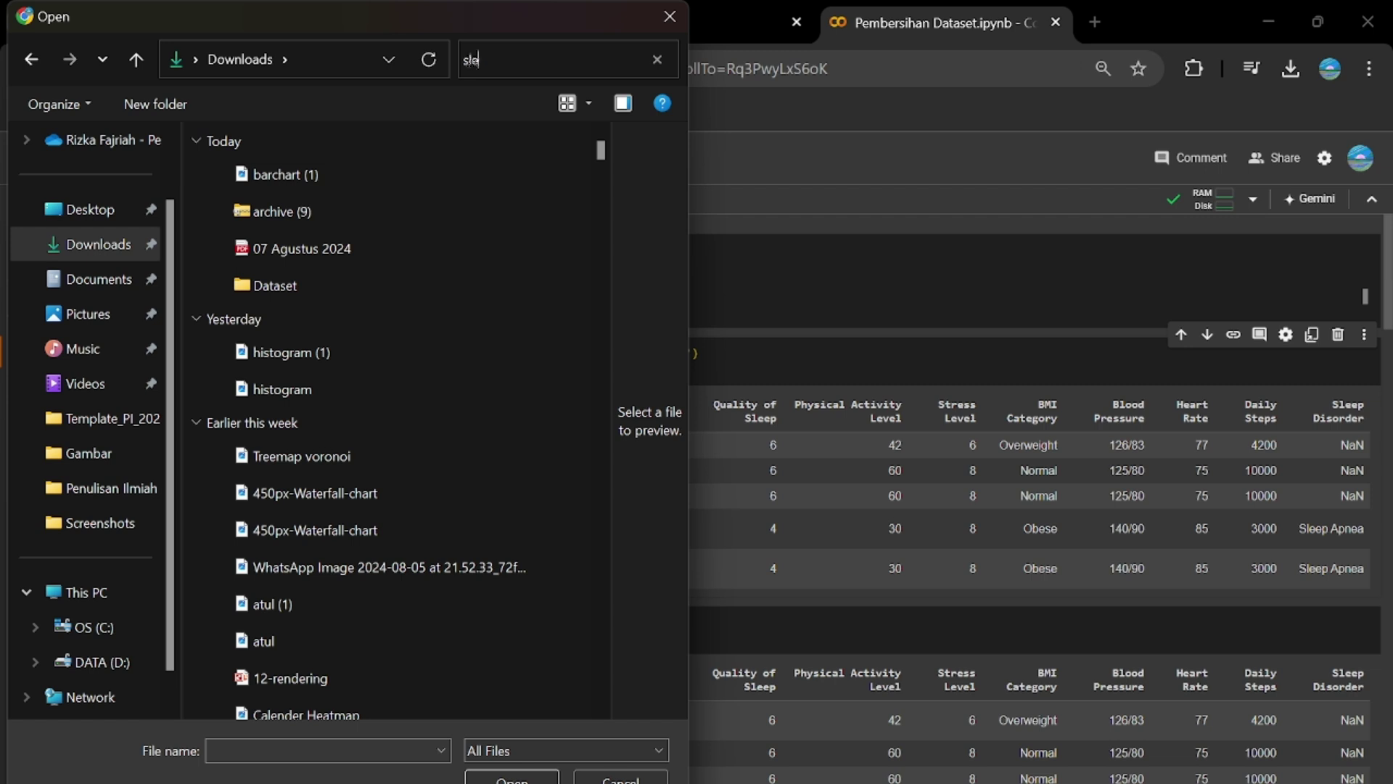
pyautogui.write('sleep and')
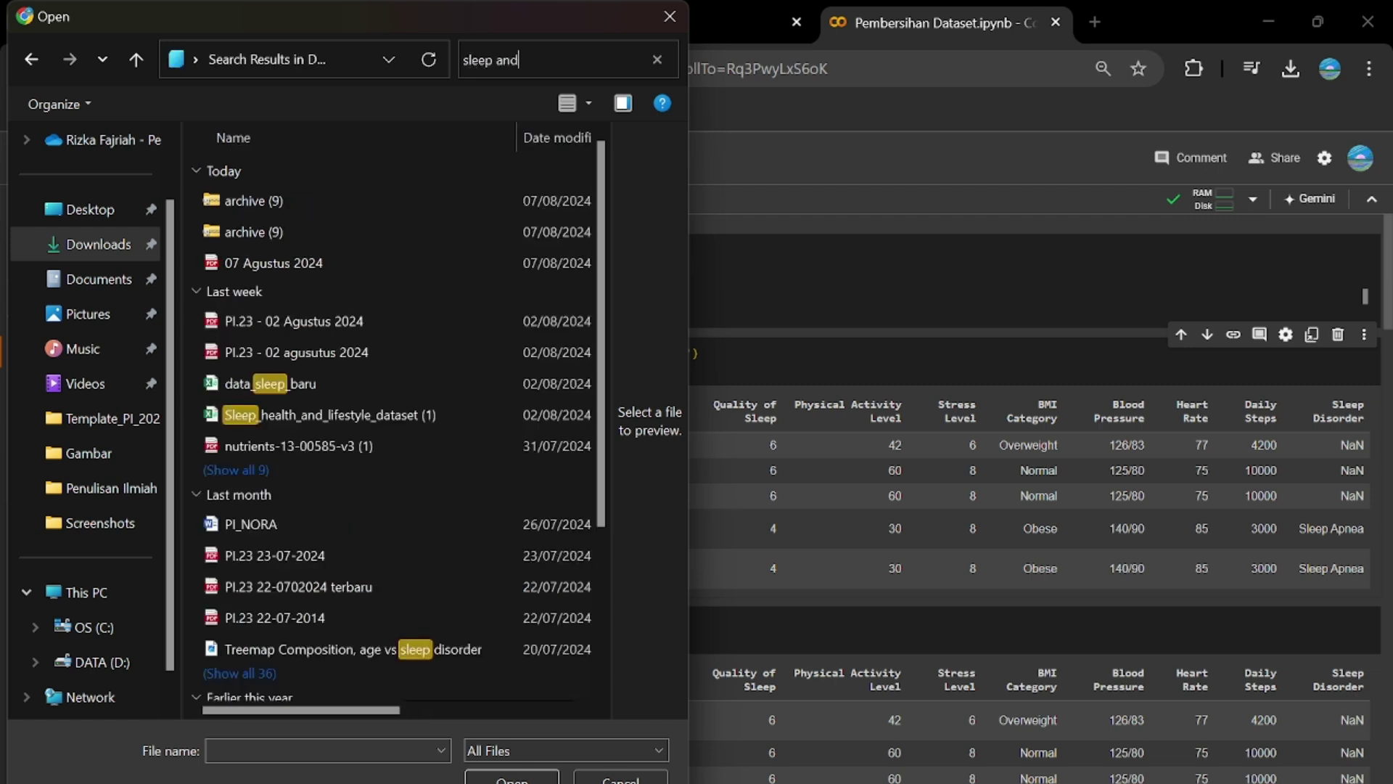
pyautogui.scroll(-3, 424, 350)
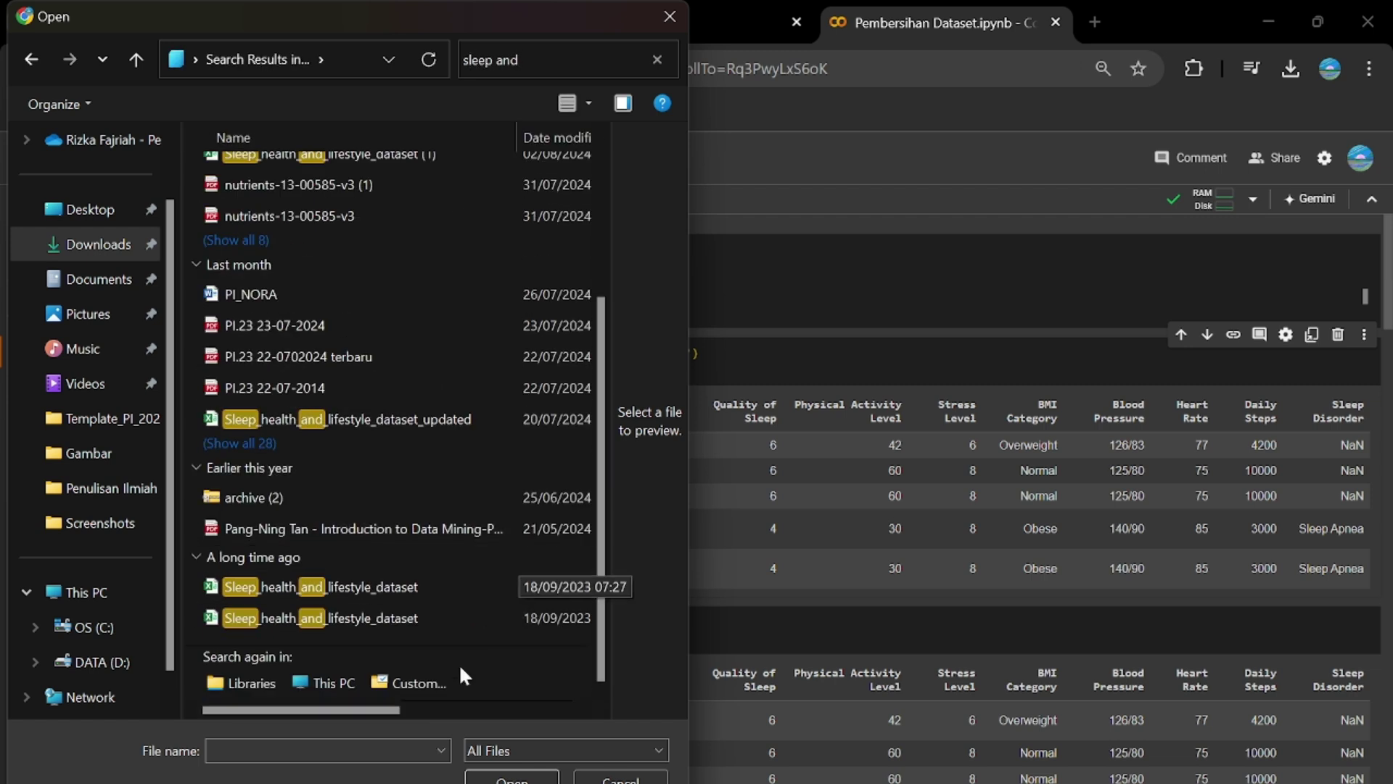
pyautogui.doubleClick(396, 618)
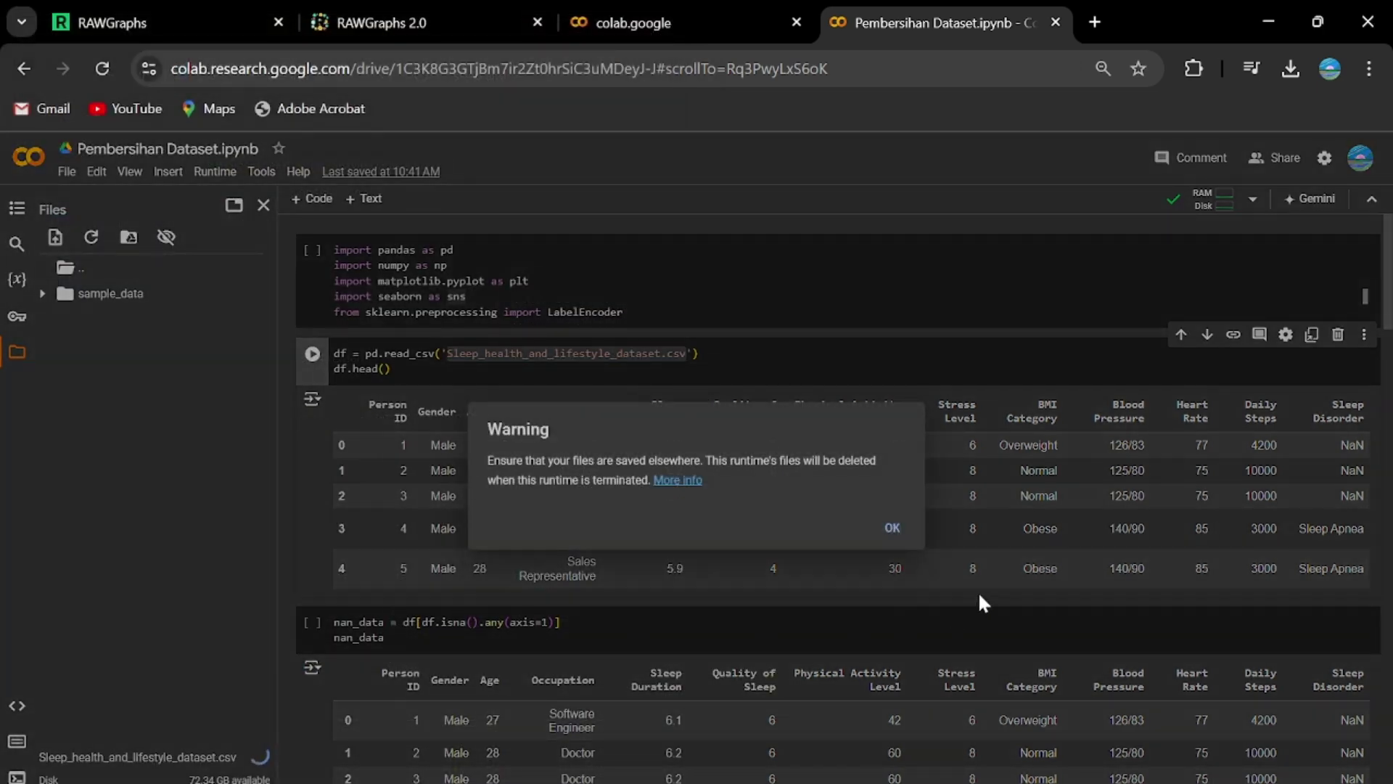
pyautogui.click(893, 526)
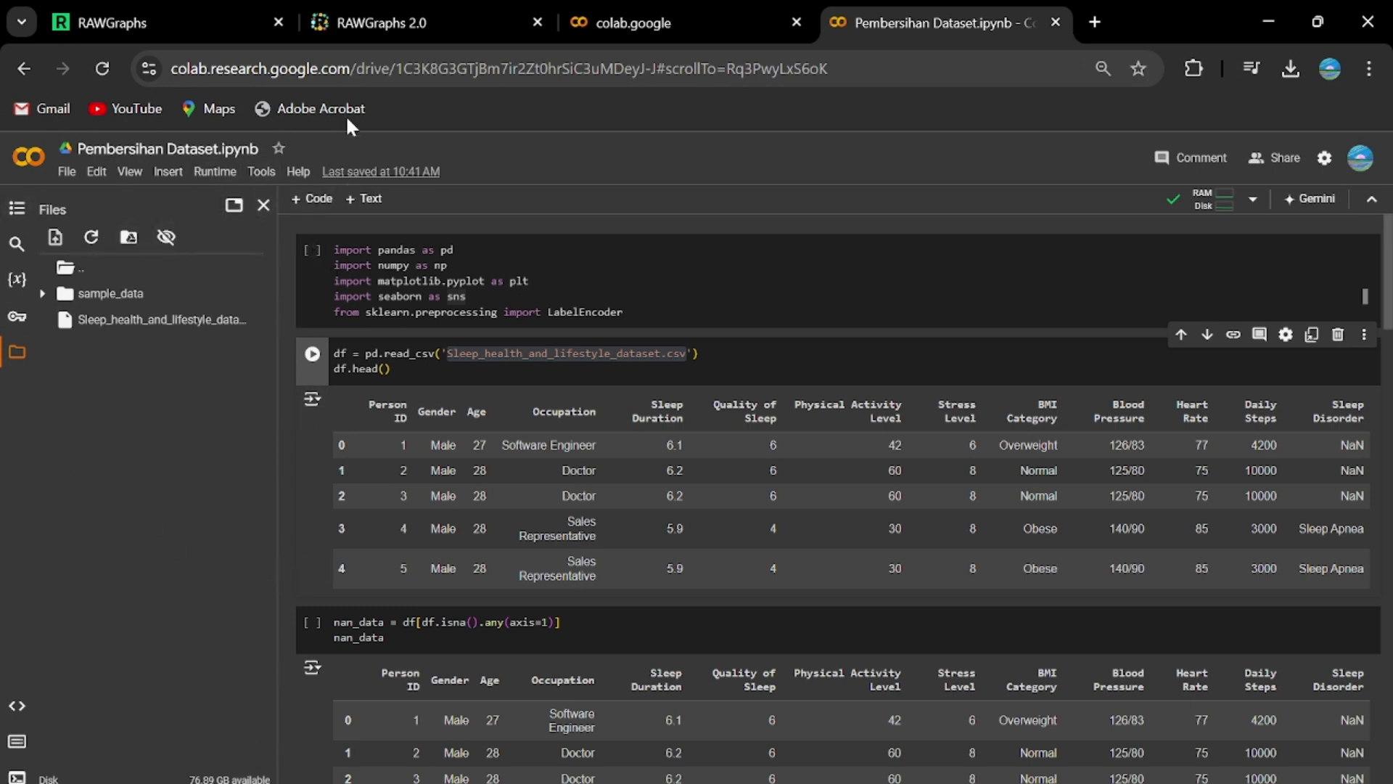
# - Run all cells of the Pembersihan Dataset notebook
pyautogui.click(214, 172)
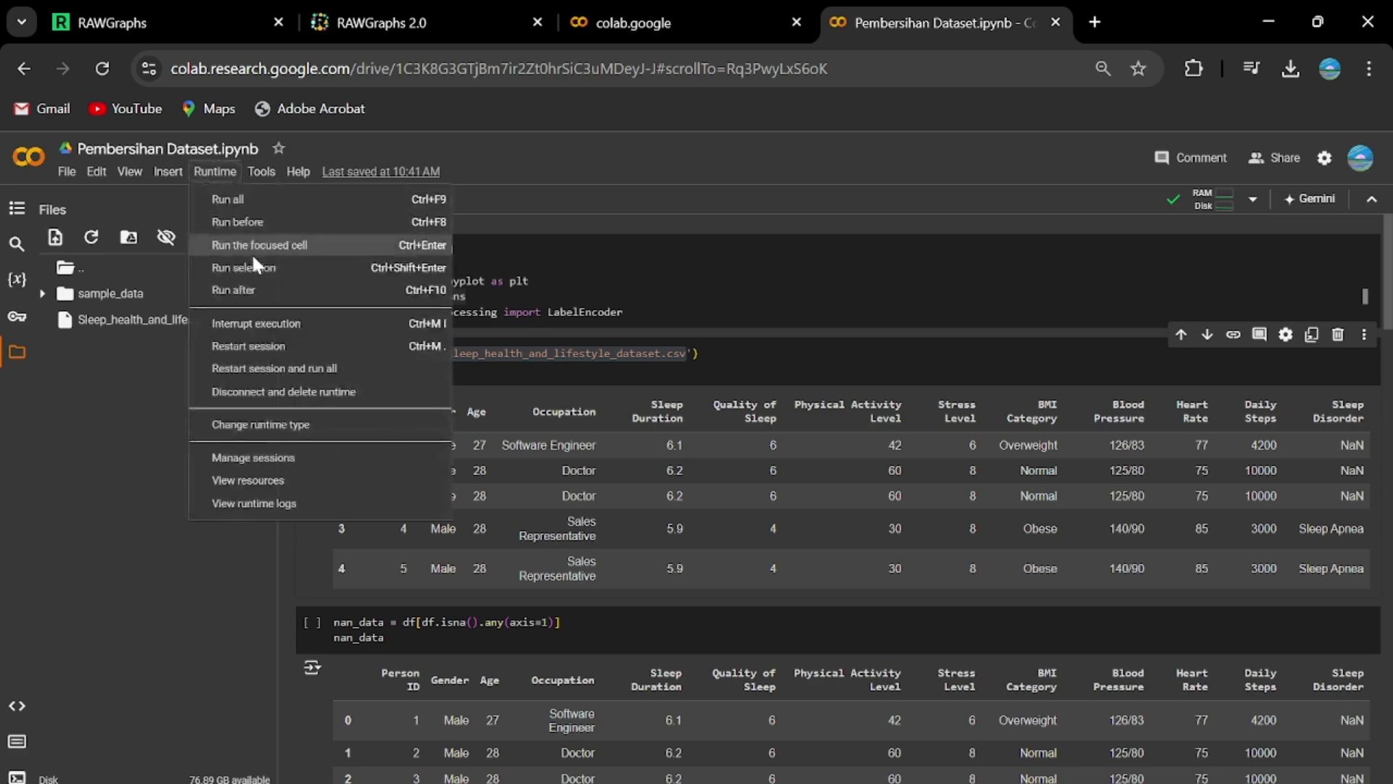
pyautogui.scroll(-15, 849, 578)
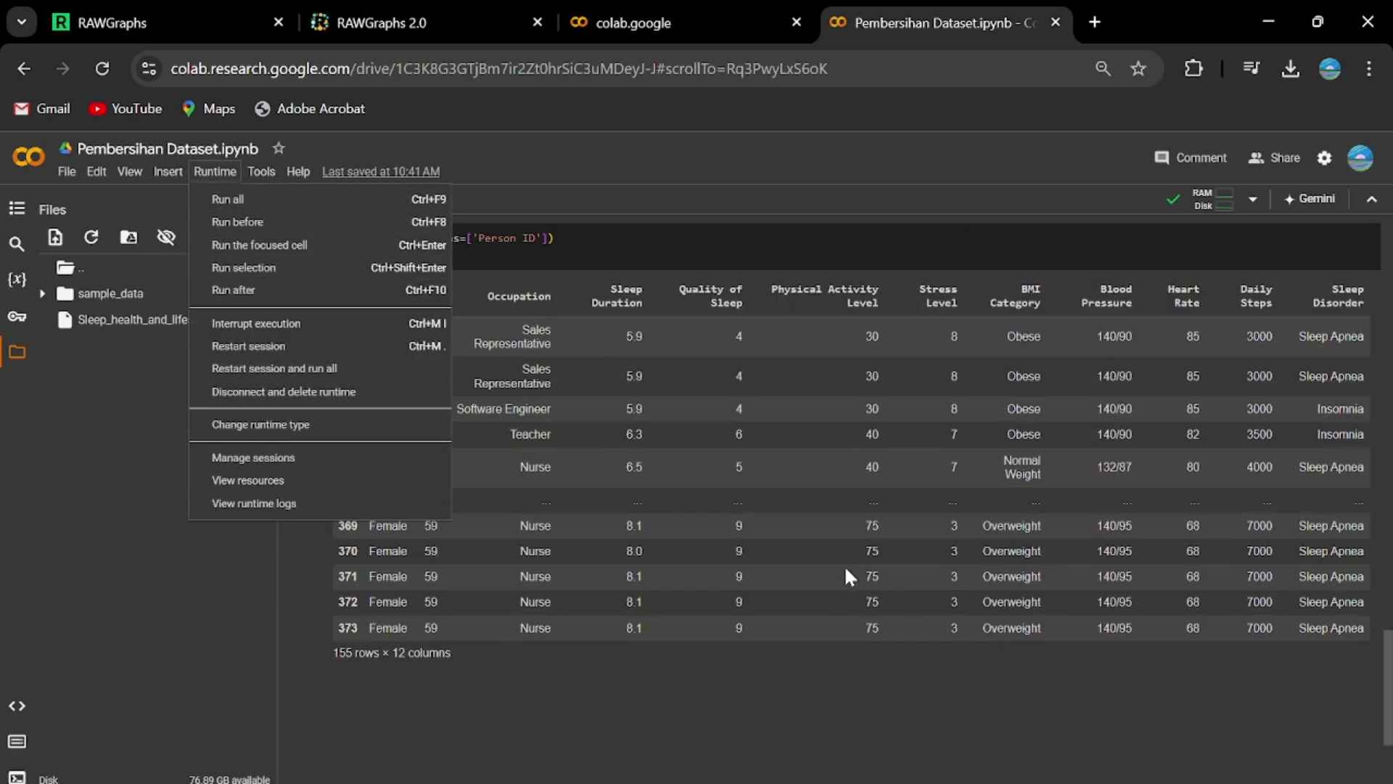
pyautogui.scroll(2, 849, 578)
pyautogui.scroll(15, 849, 579)
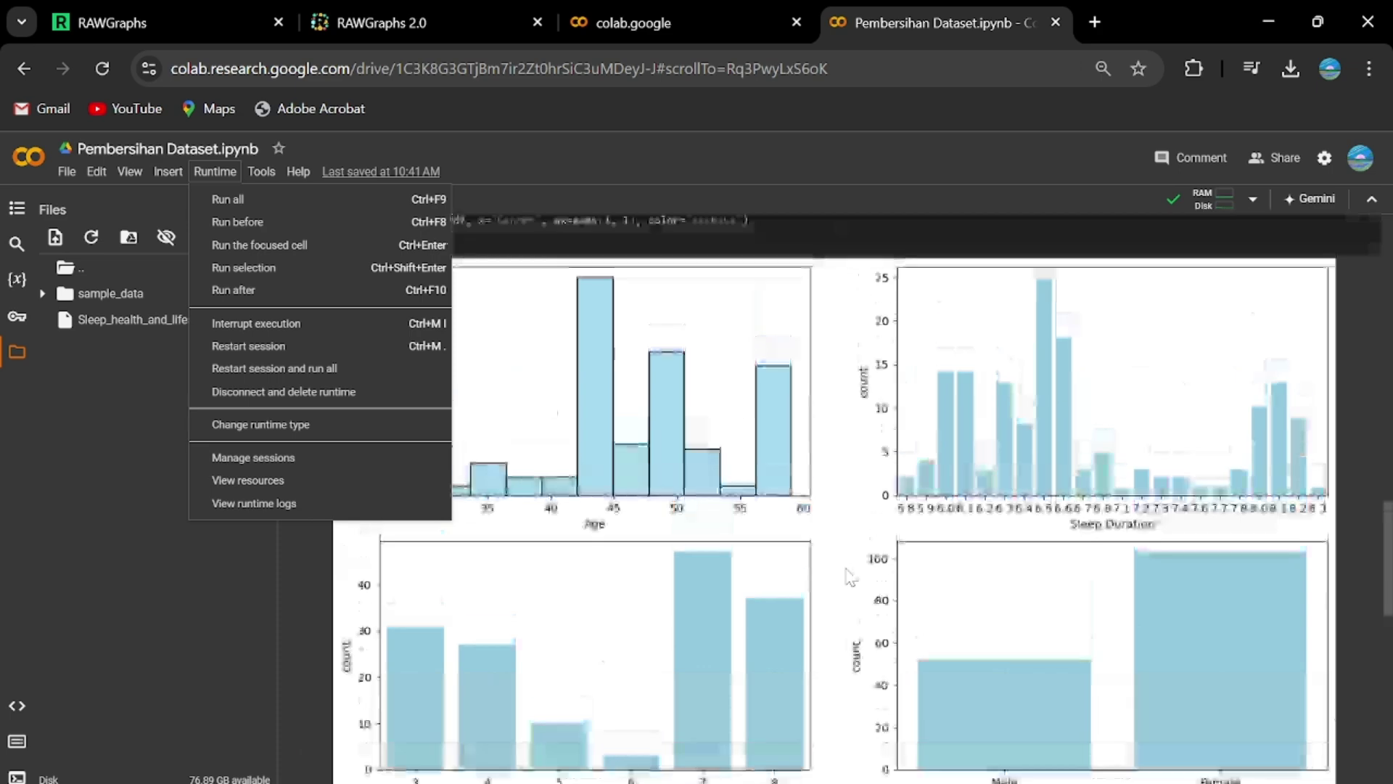
pyautogui.scroll(5, 597, 470)
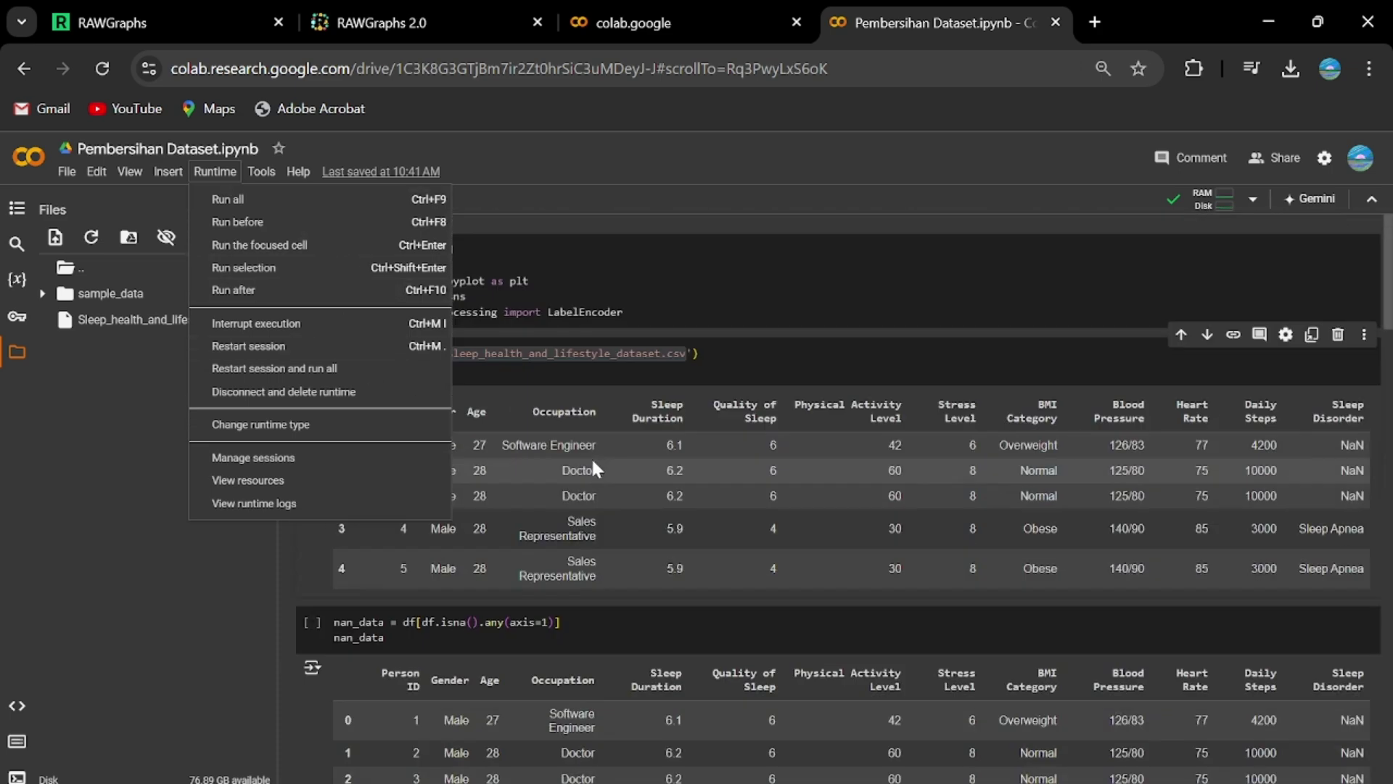
pyautogui.click(298, 171)
pyautogui.click(215, 171)
pyautogui.click(215, 171)
pyautogui.click(215, 171)
pyautogui.click(259, 210)
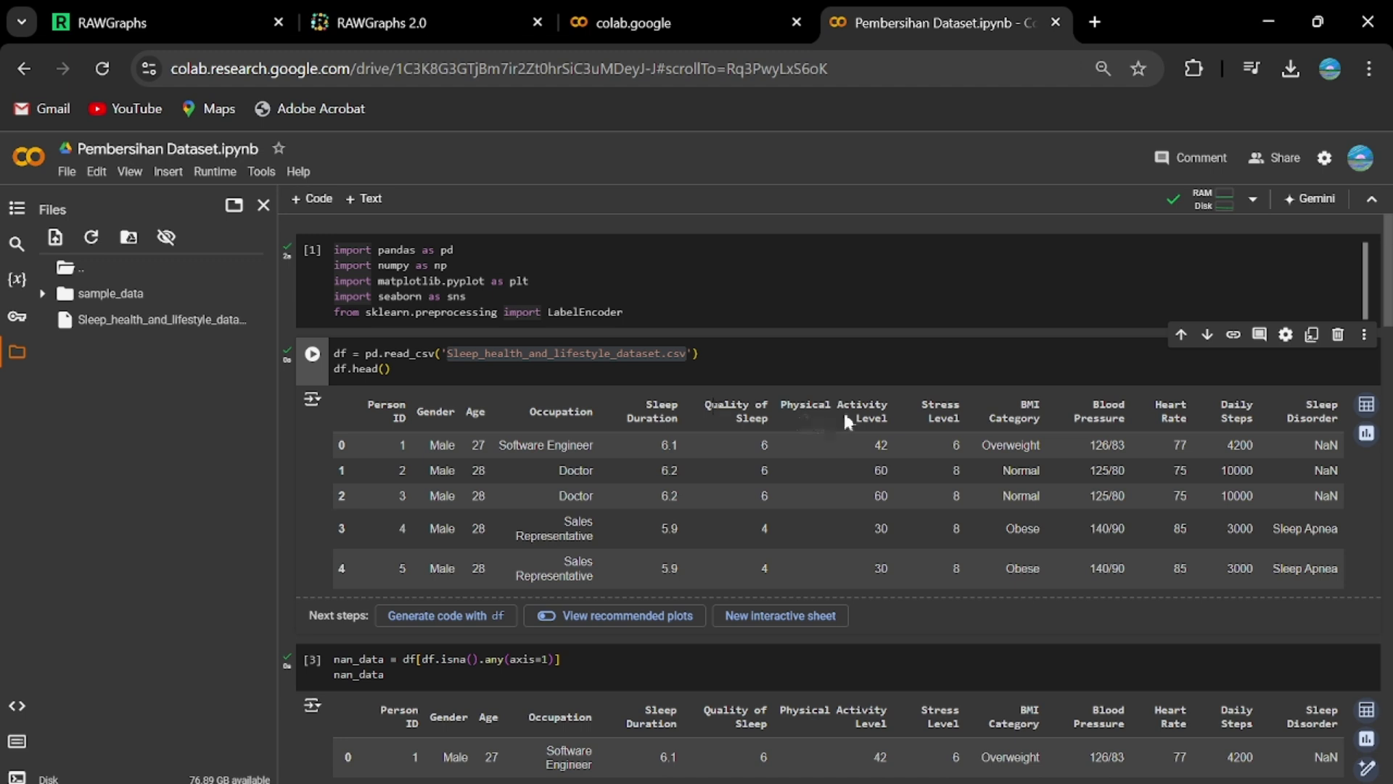
# - Examine the library import cell and the df.head() preview of the loaded Sleep_health_and_lifestyle_dataset.csv
pyautogui.click(699, 353)
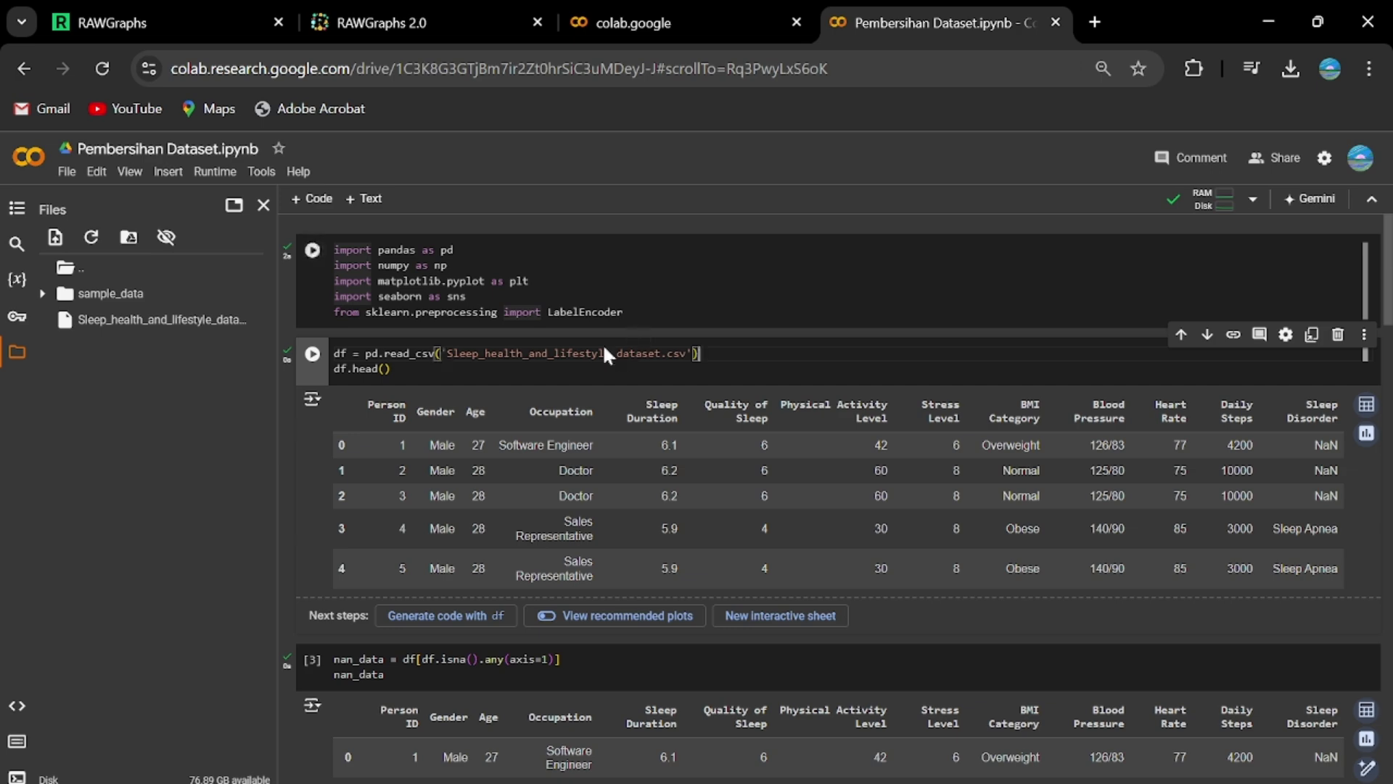
pyautogui.scroll(-2, 681, 388)
pyautogui.scroll(2, 681, 388)
pyautogui.moveTo(466, 297); pyautogui.dragTo(334, 249)
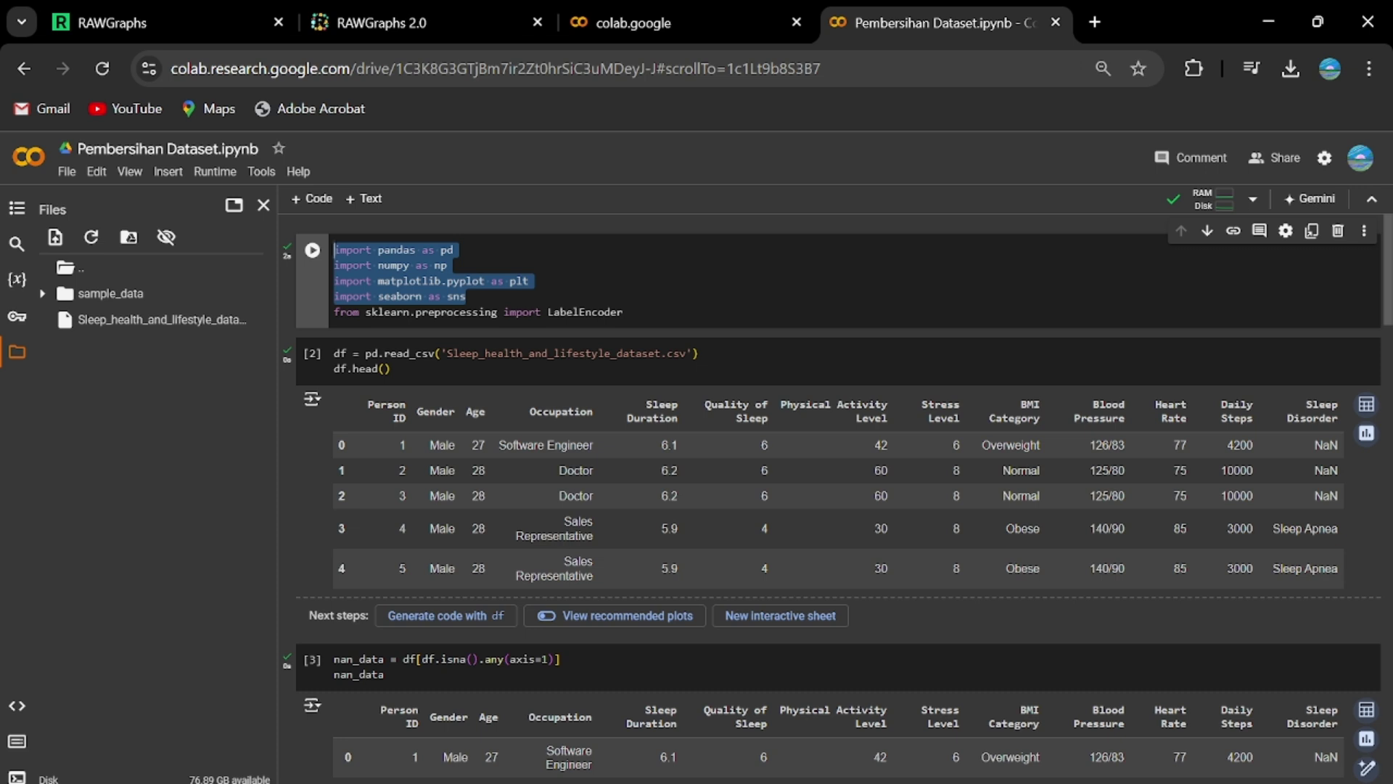
pyautogui.hotkey('shift', 'Return')
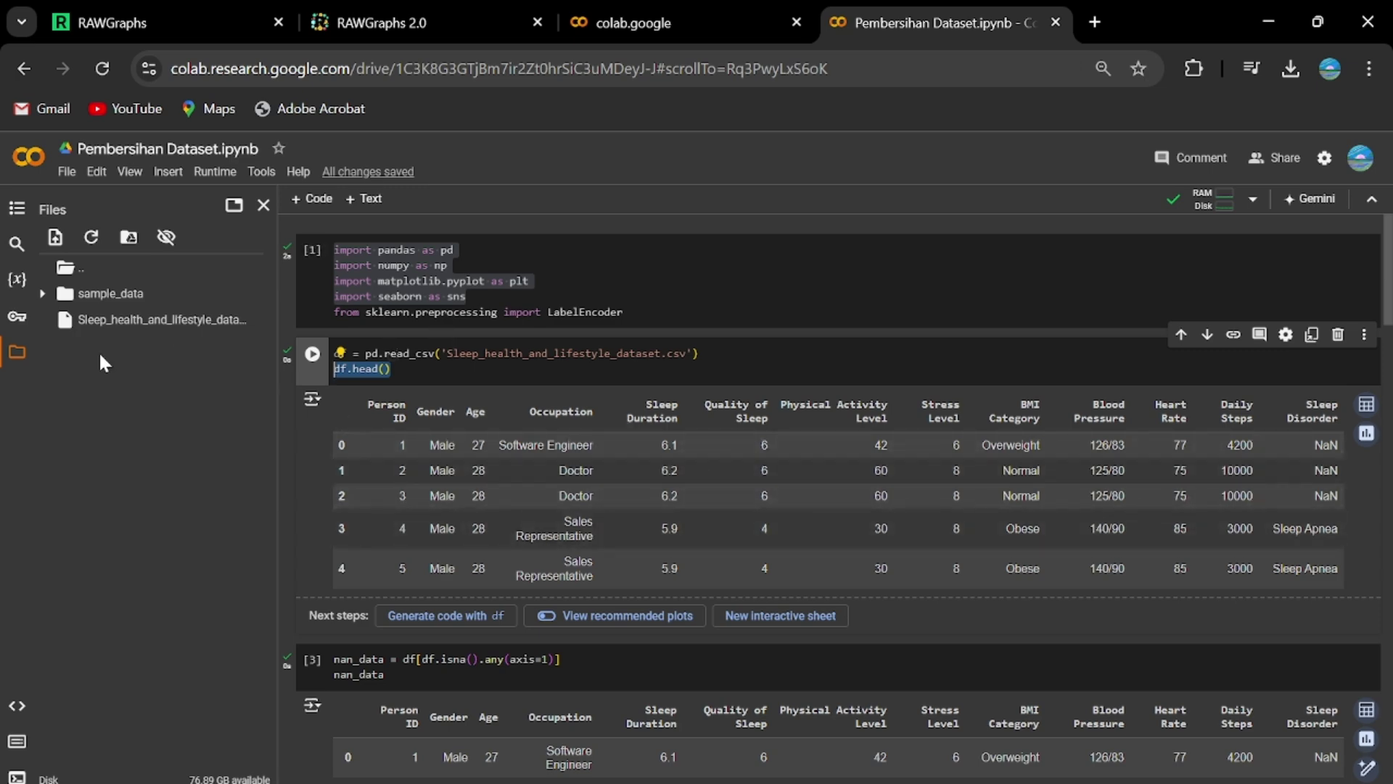
pyautogui.scroll(-1, 714, 381)
pyautogui.scroll(-2, 712, 377)
pyautogui.scroll(2, 599, 363)
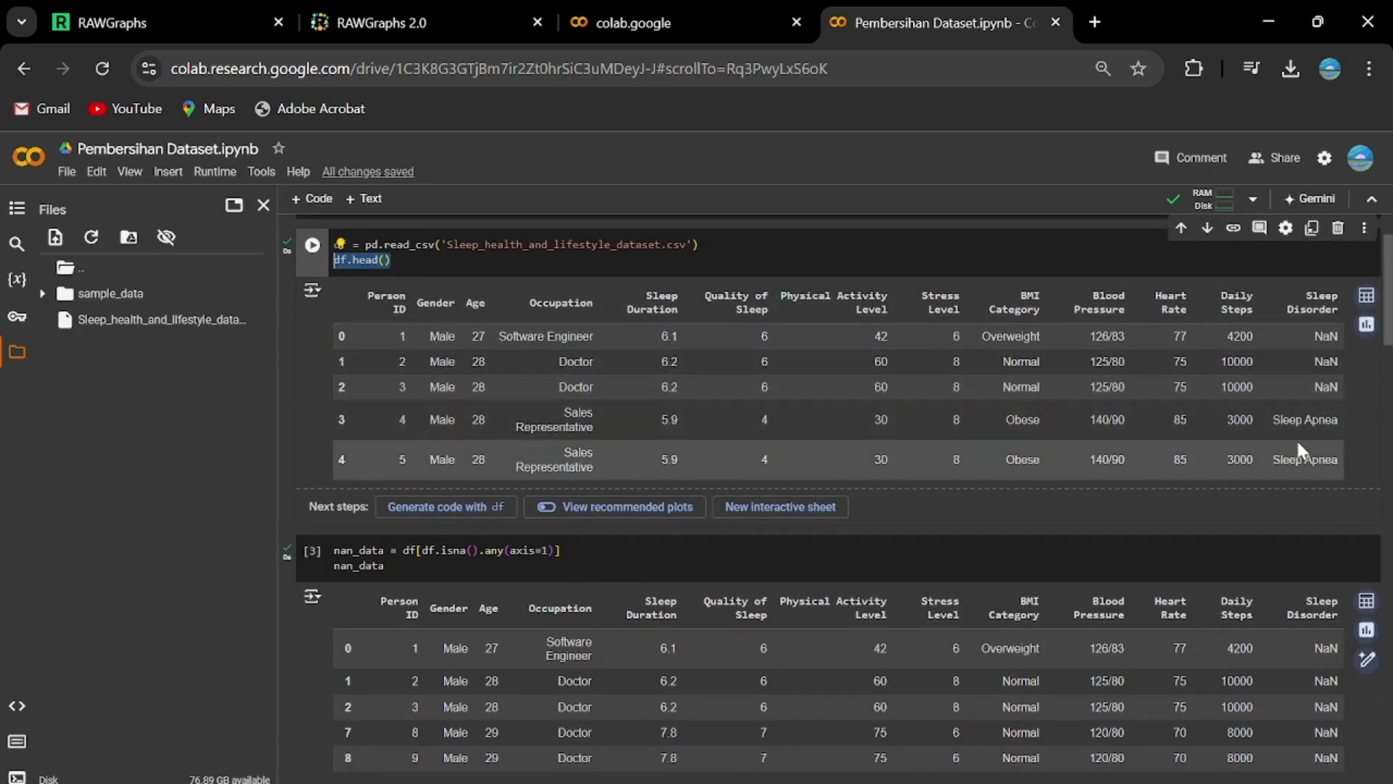
pyautogui.scroll(2, 733, 386)
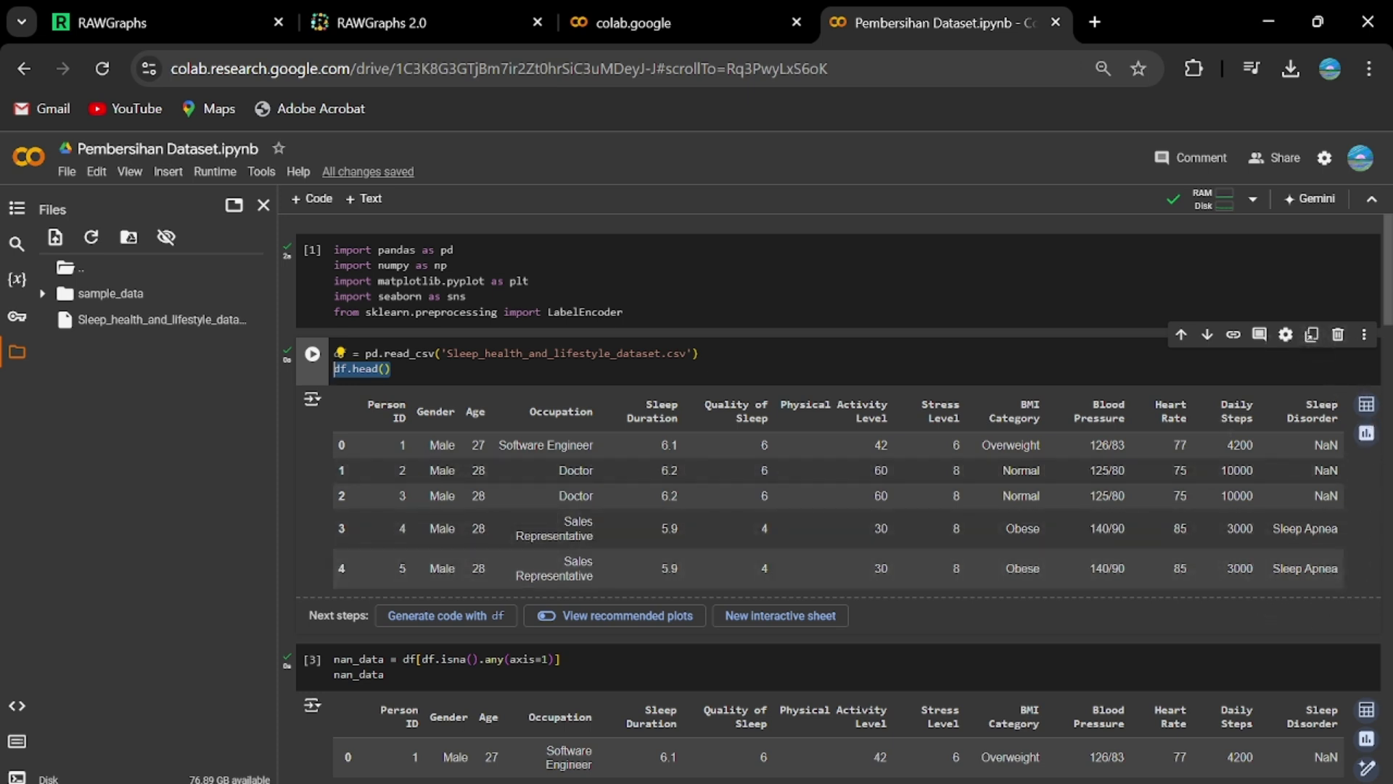
pyautogui.hotkey('shift', 'Down')
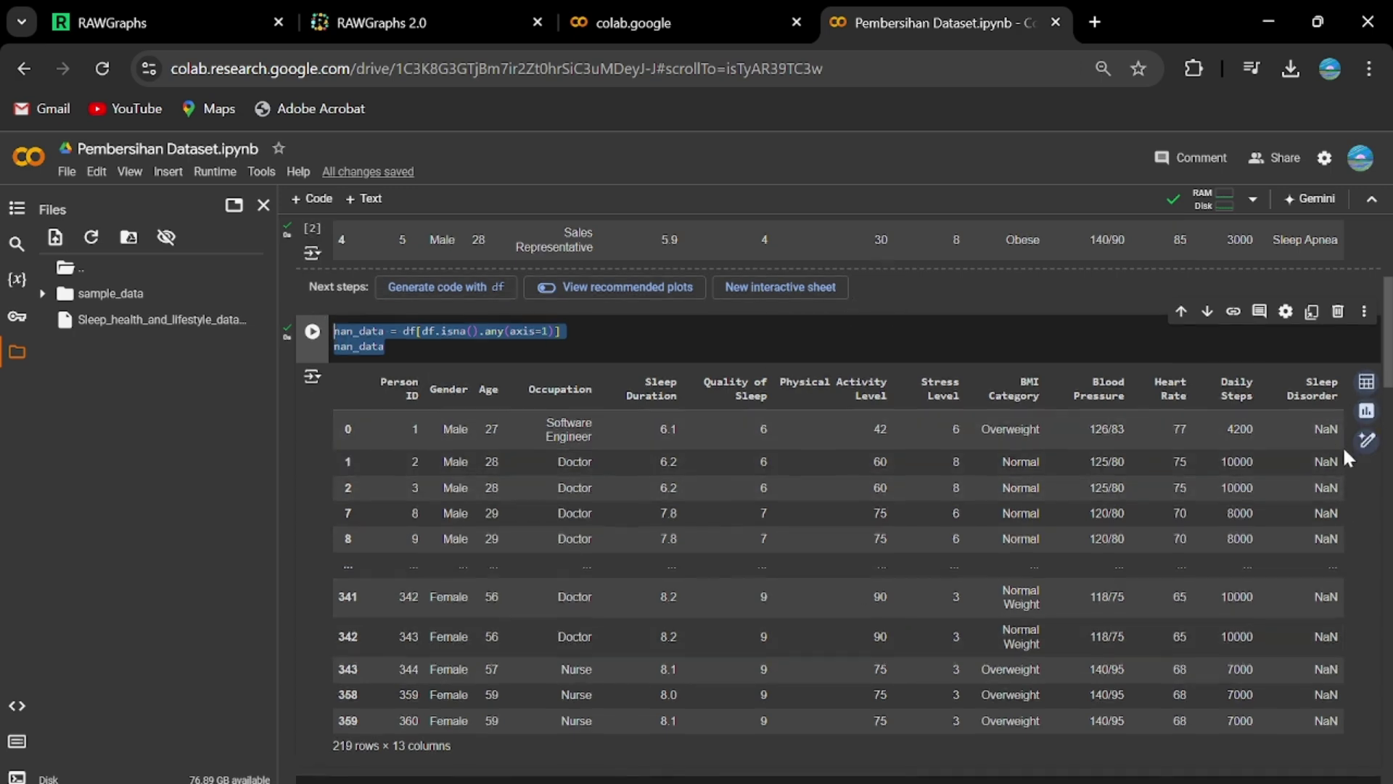
# - Review the nan_data cell and its output table, checking which rows have missing values in the Sleep Disorder column
pyautogui.scroll(-3, 1332, 392)
pyautogui.scroll(2, 1332, 381)
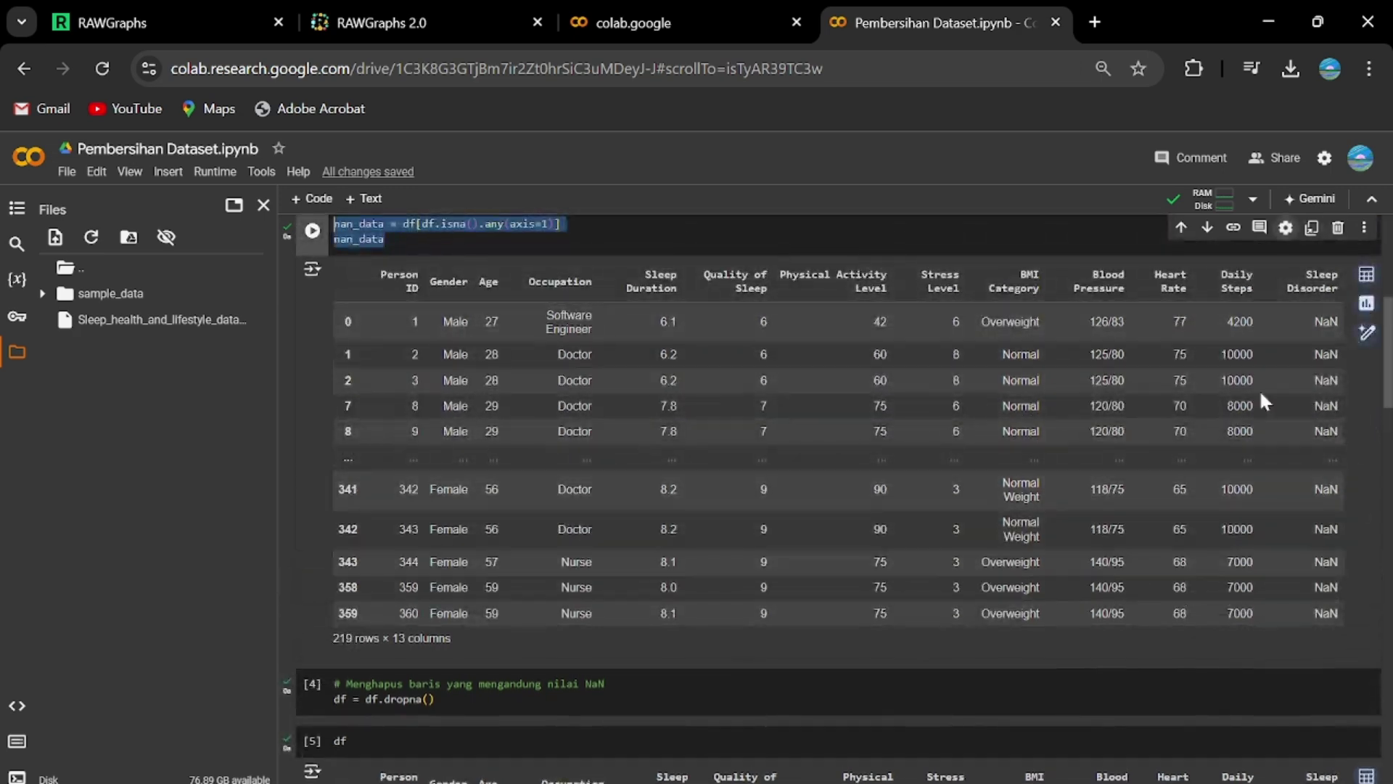
pyautogui.scroll(3, 1038, 450)
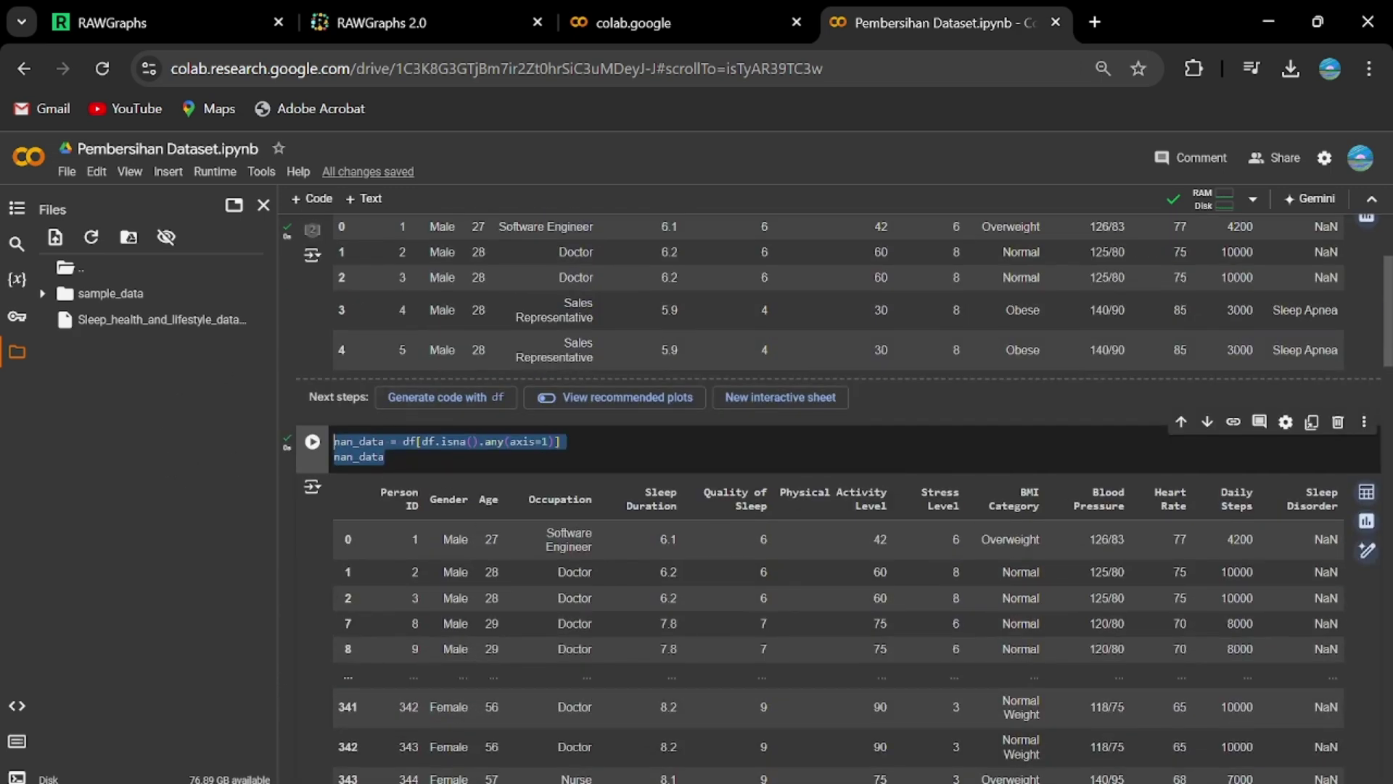
pyautogui.scroll(-2, 541, 498)
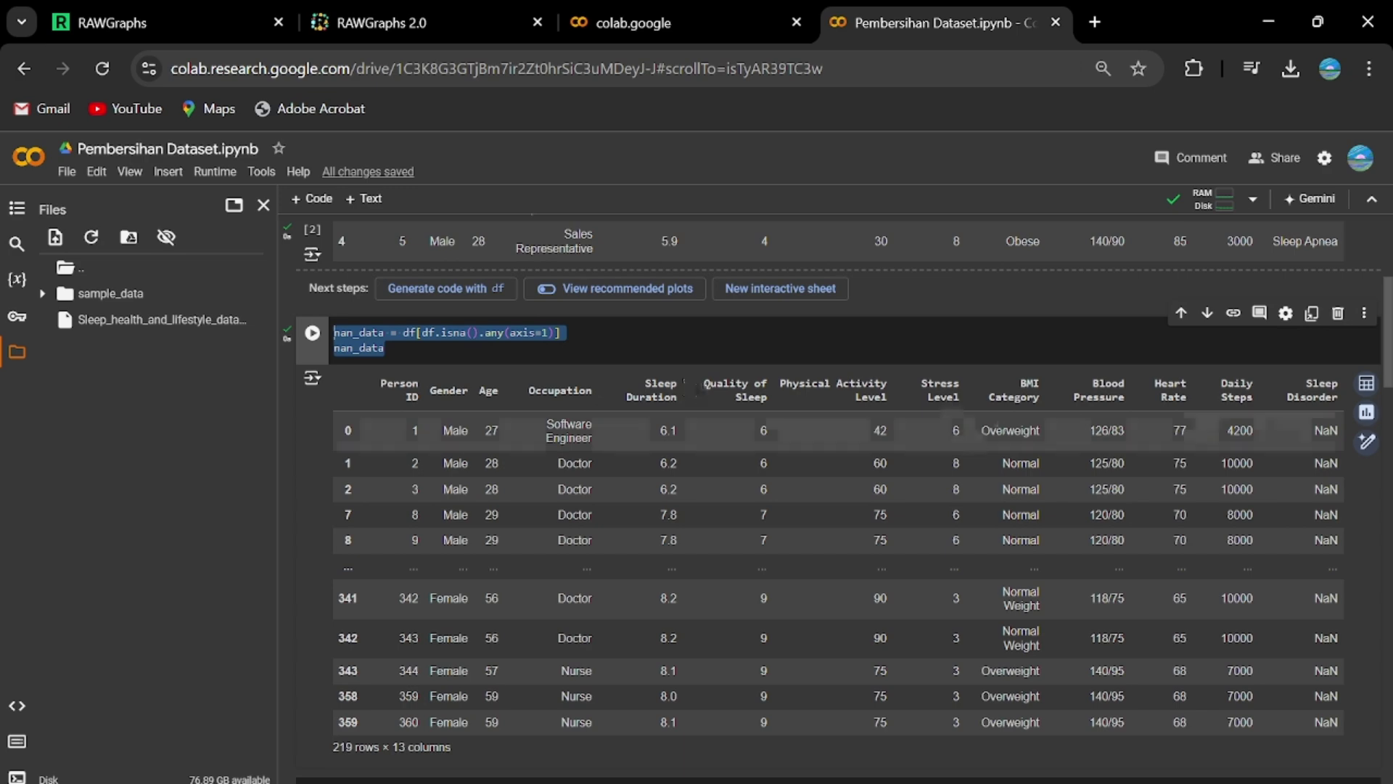
pyautogui.scroll(-2, 961, 429)
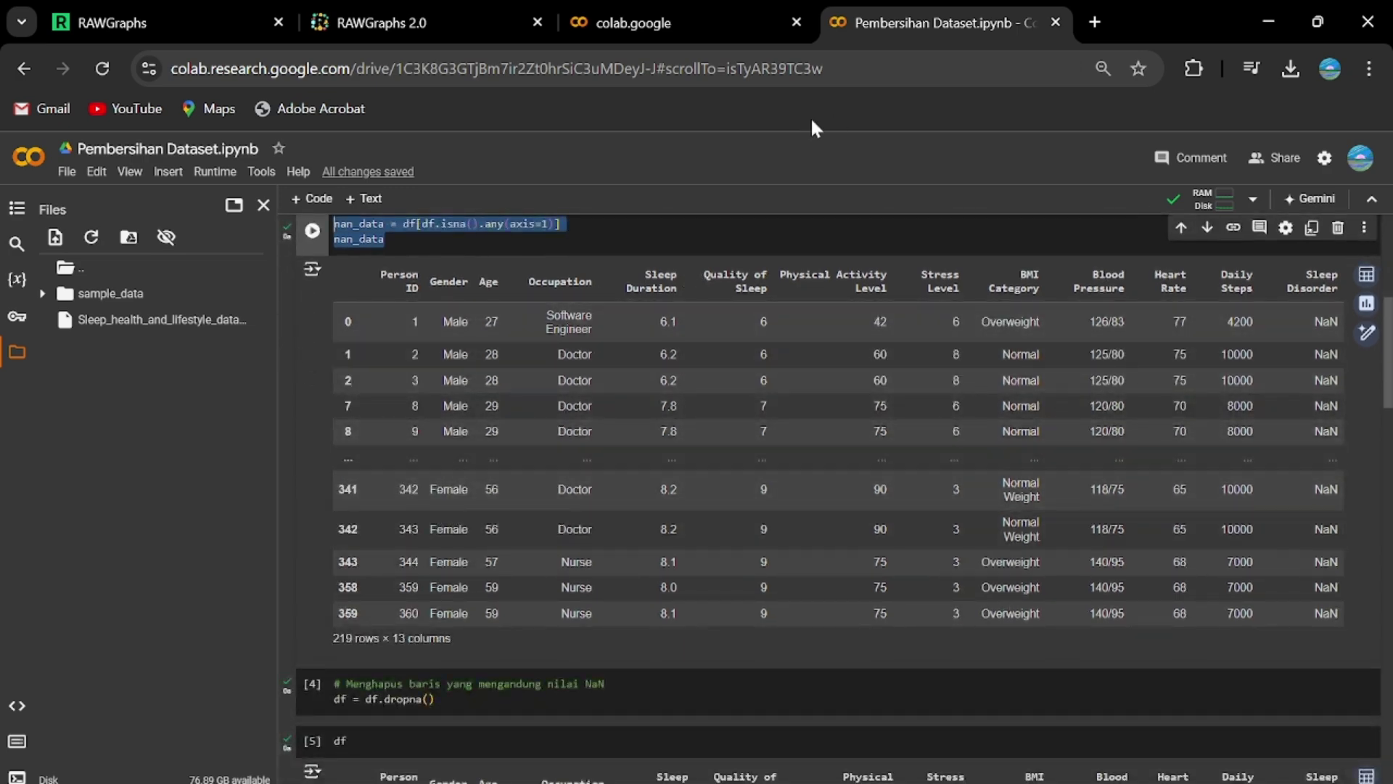
pyautogui.scroll(4, 467, 525)
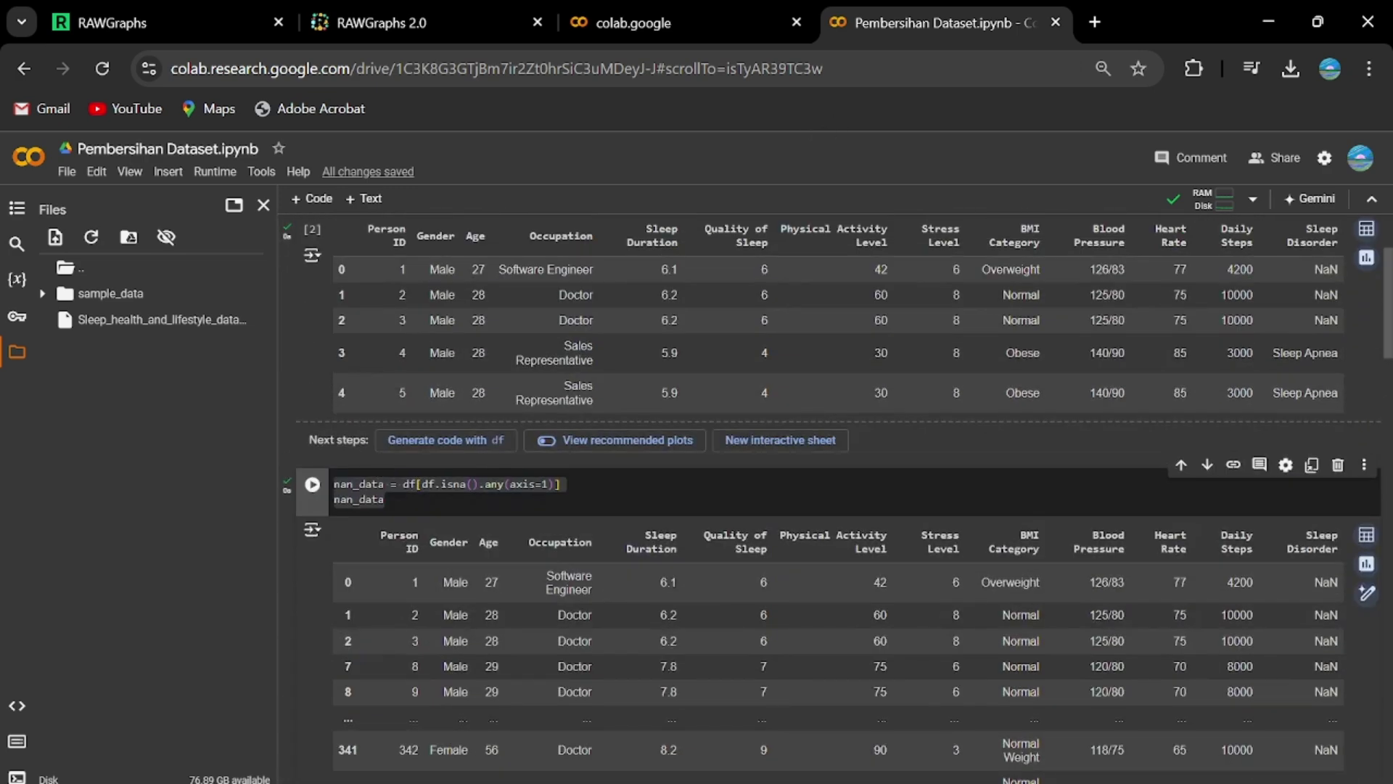
pyautogui.click(389, 499)
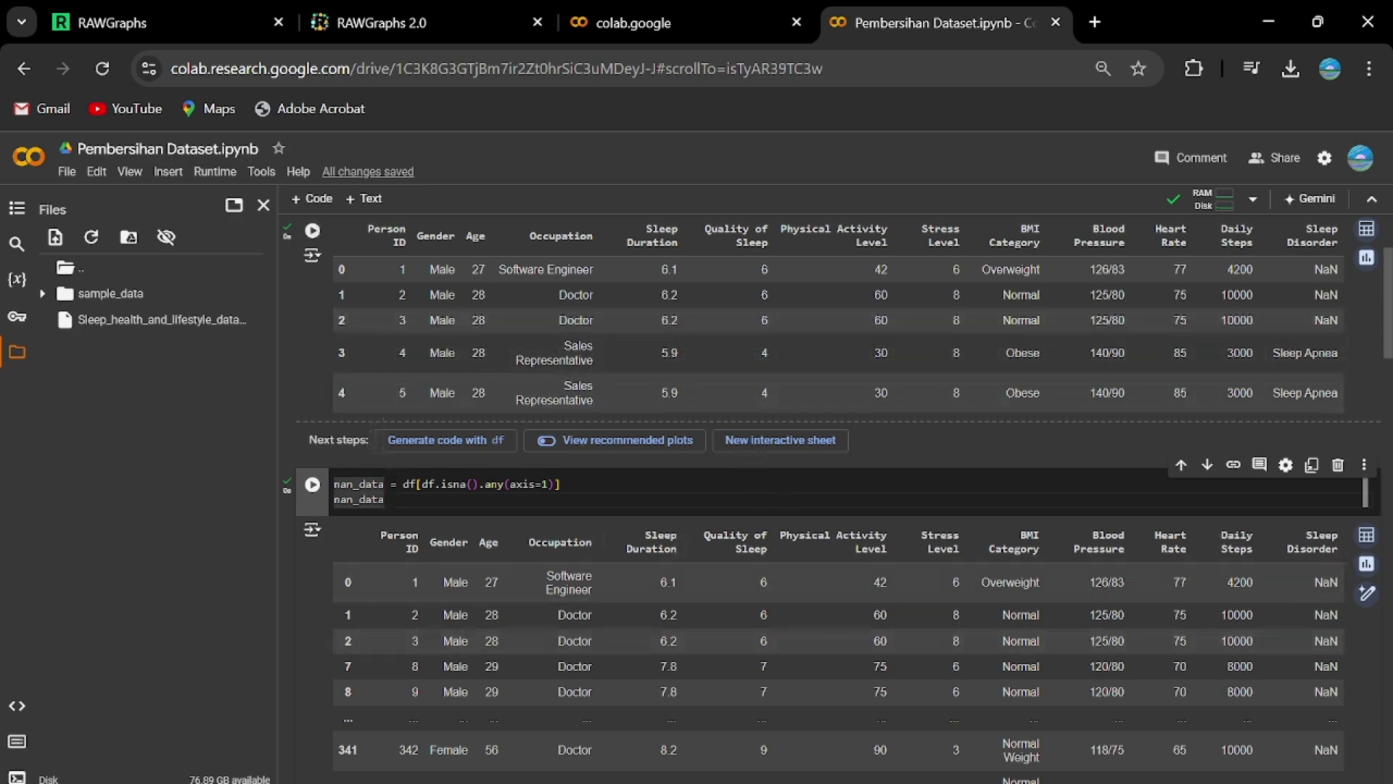
pyautogui.scroll(-5, 739, 500)
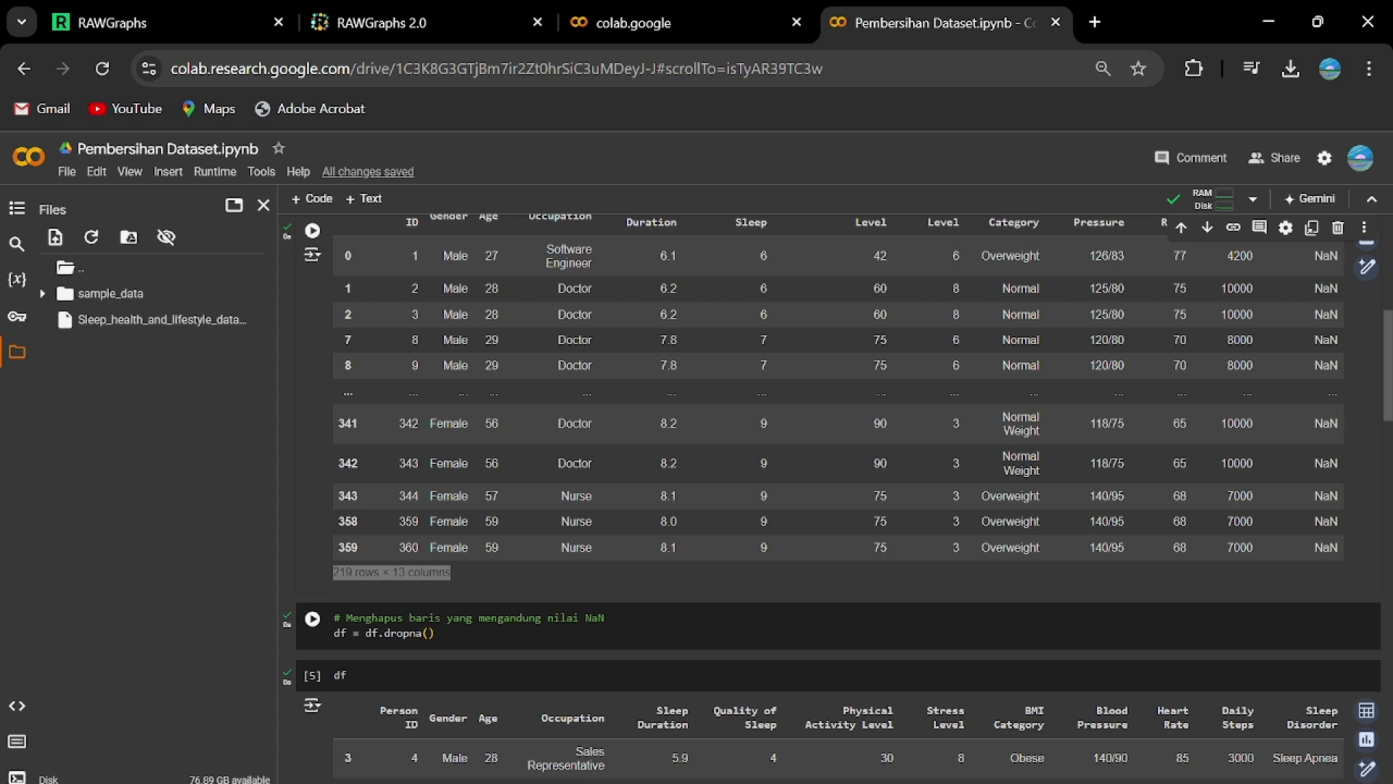
# - Examine the df.dropna() cell and the table of remaining rows and columns that follows it
pyautogui.moveTo(435, 632); pyautogui.dragTo(335, 614)
pyautogui.scroll(-2, 499, 559)
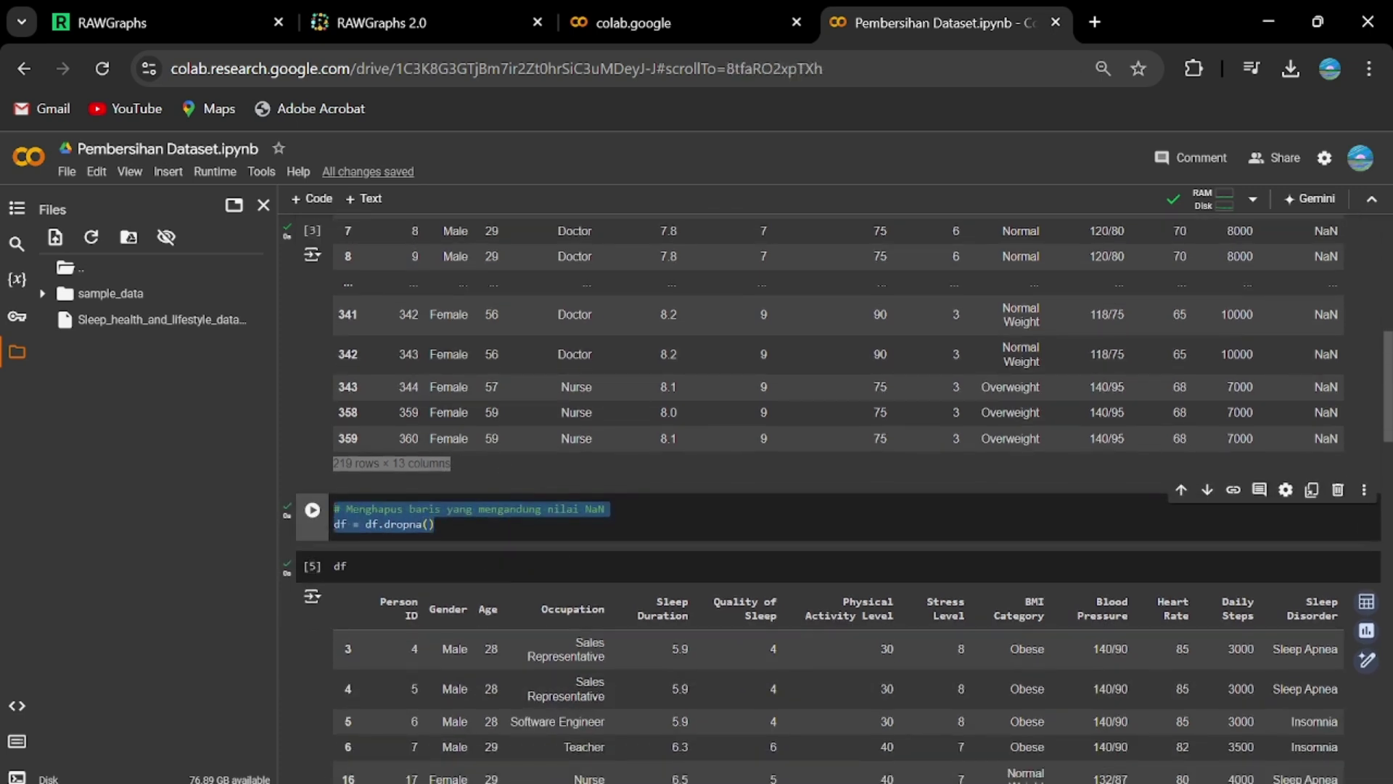
pyautogui.scroll(-2, 1168, 616)
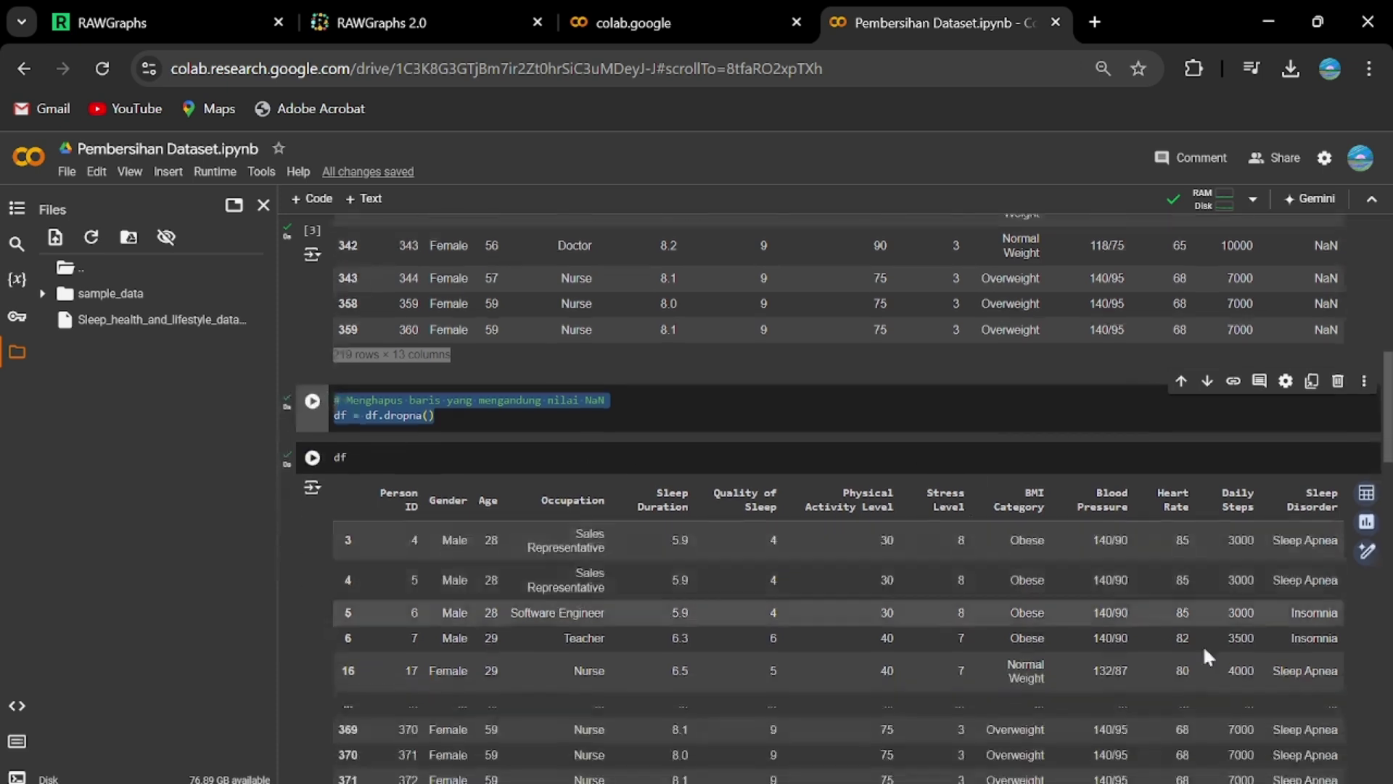
pyautogui.scroll(-2, 630, 544)
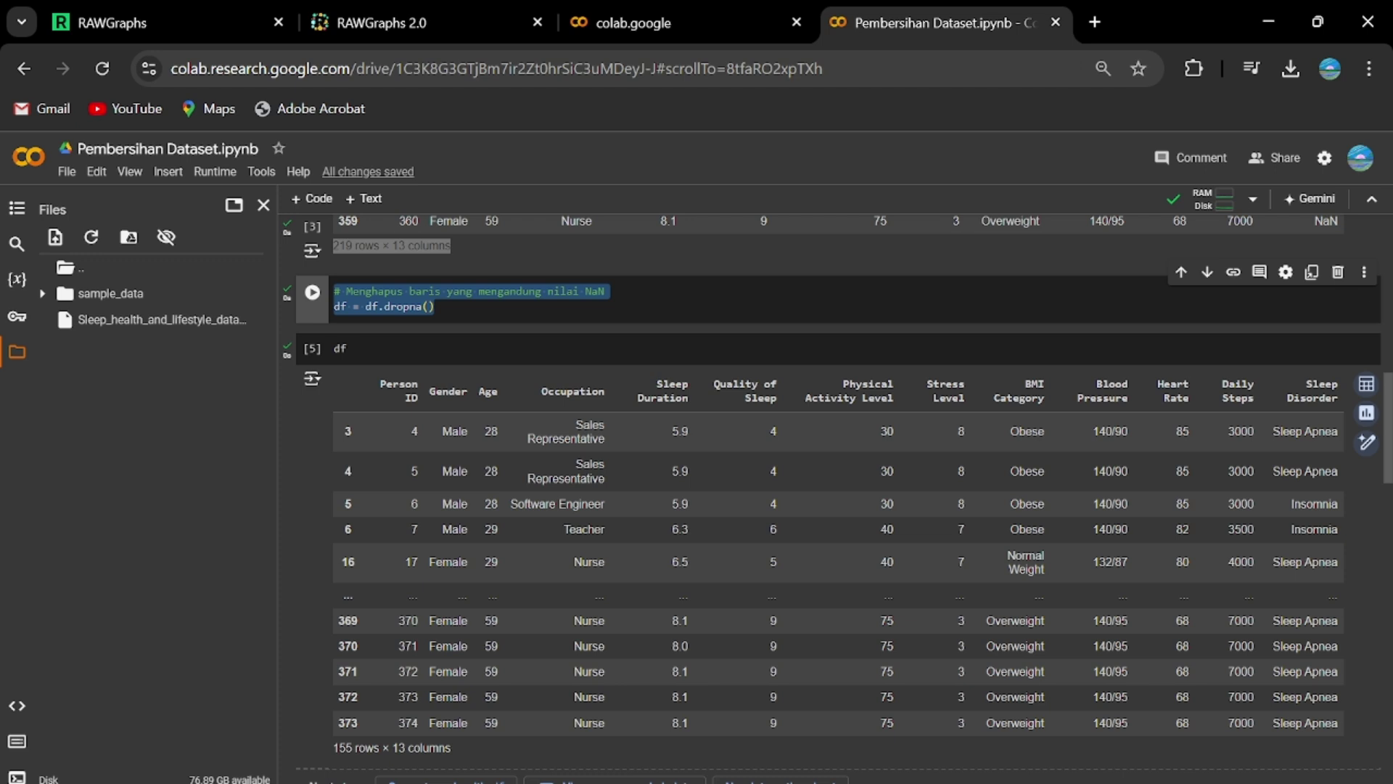
pyautogui.moveTo(441, 291); pyautogui.dragTo(334, 291)
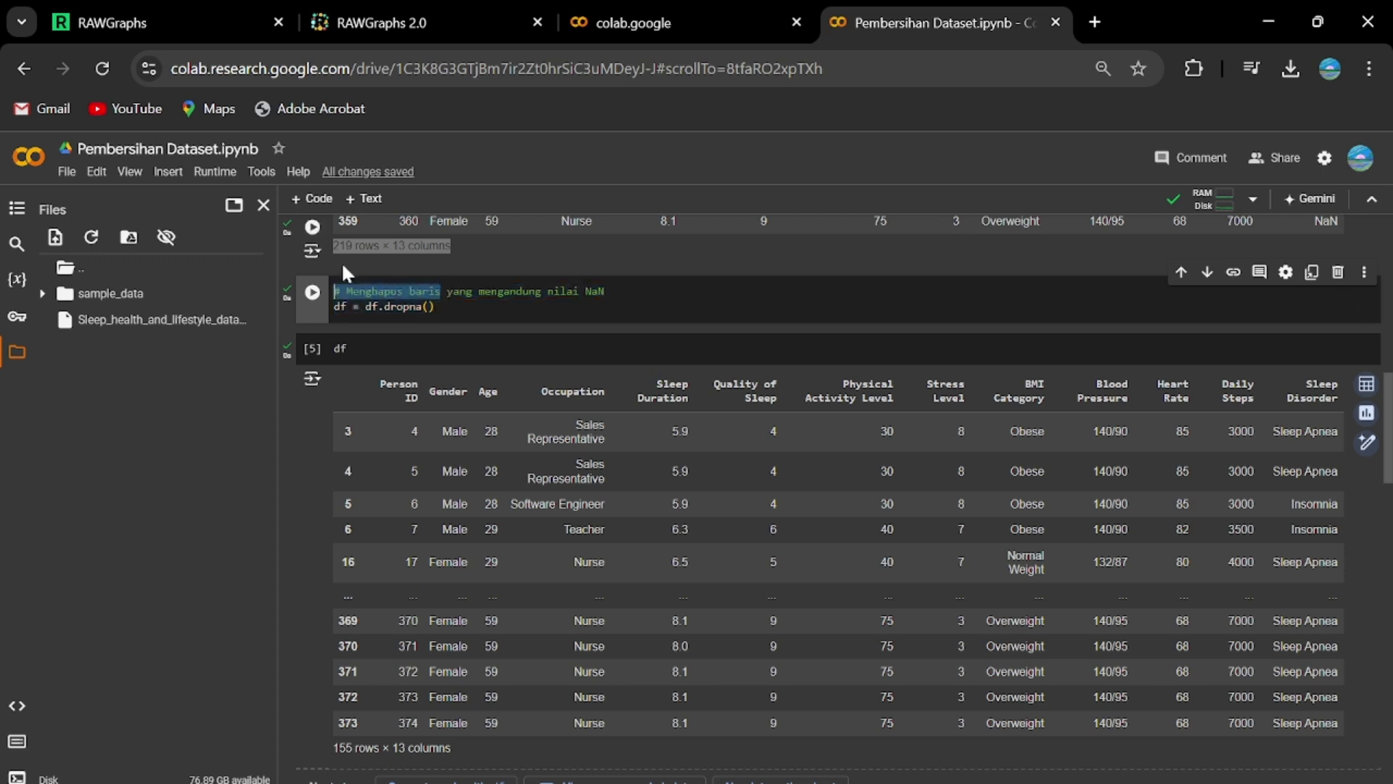
pyautogui.click(508, 292)
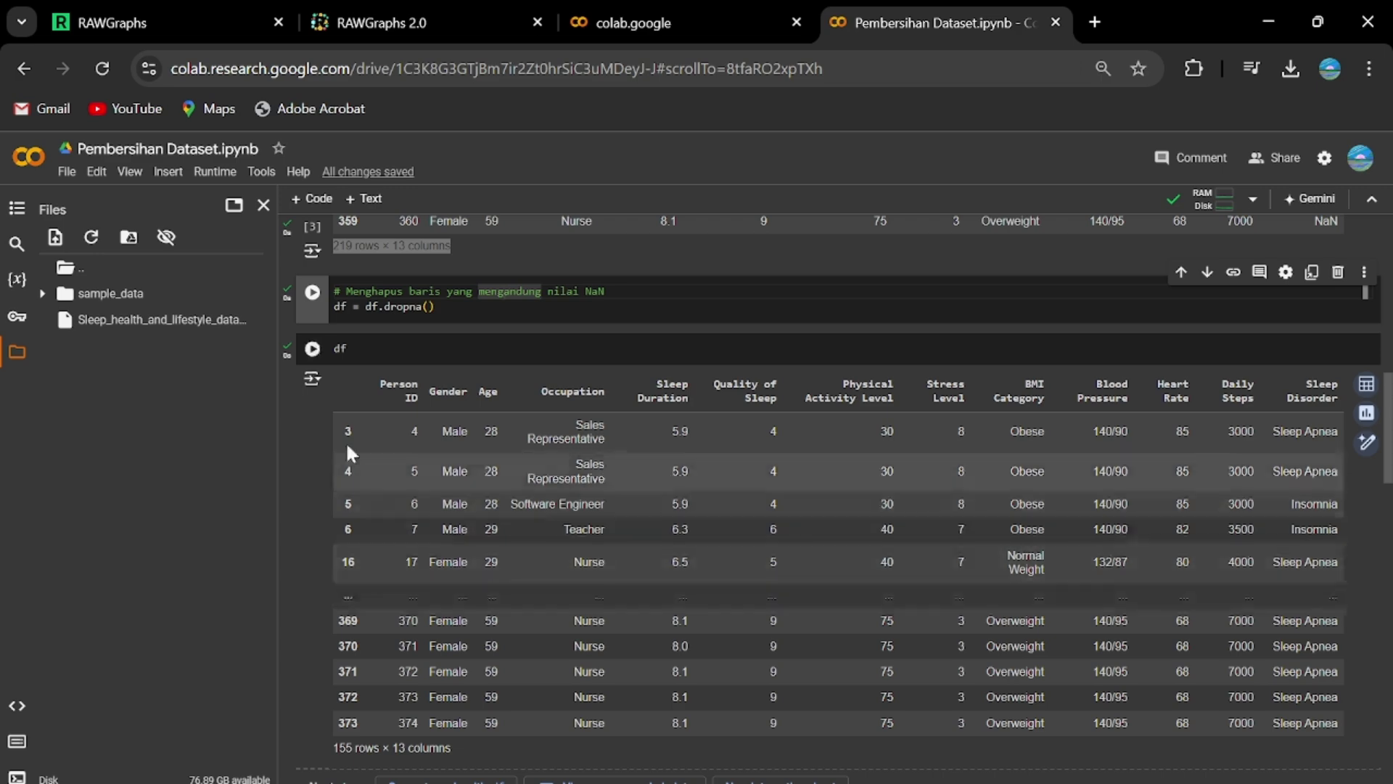
pyautogui.scroll(-7, 1152, 497)
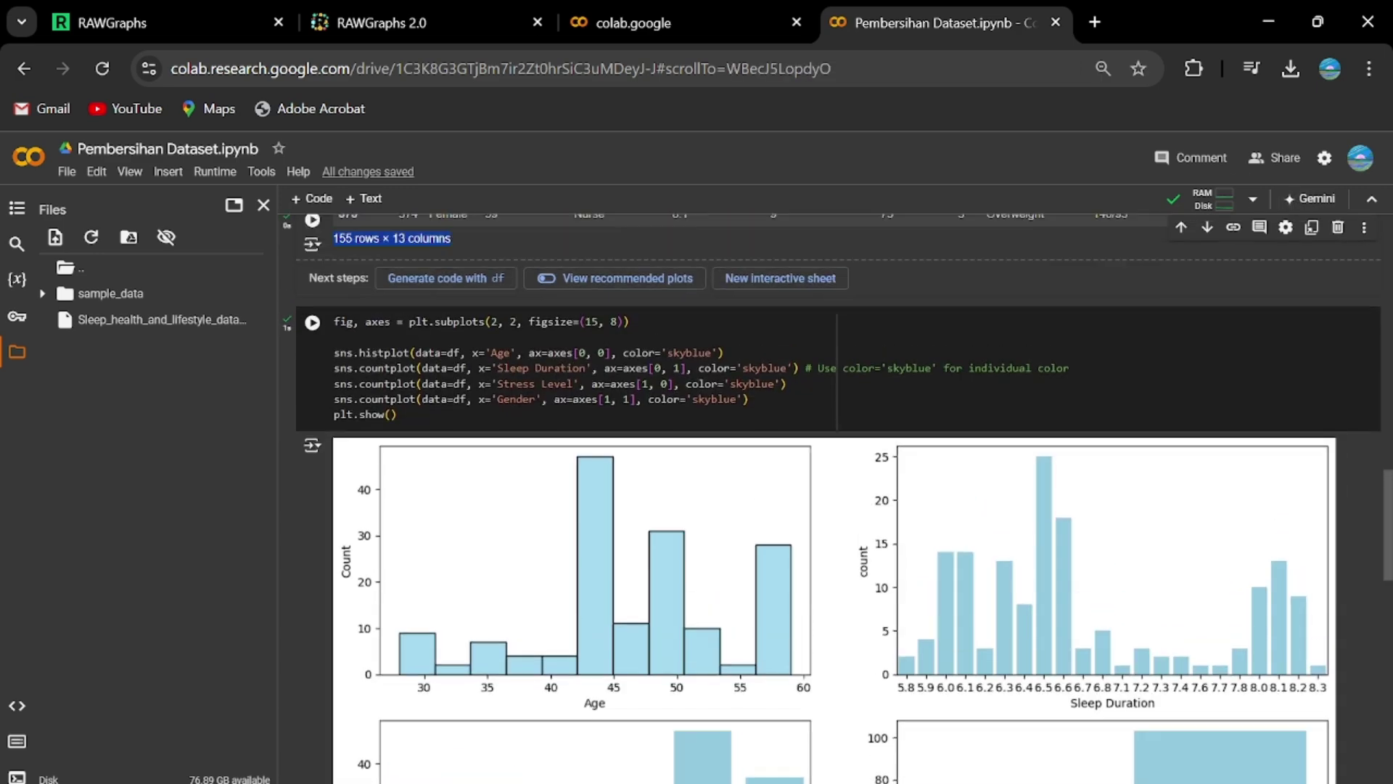
# - Inspect the plotting code and its Age, Sleep Duration, Stress Level and Gender charts against the cleaned df table above them
pyautogui.scroll(1, 832, 498)
pyautogui.moveTo(397, 424); pyautogui.dragTo(333, 331)
pyautogui.scroll(-7, 448, 452)
pyautogui.scroll(5, 447, 451)
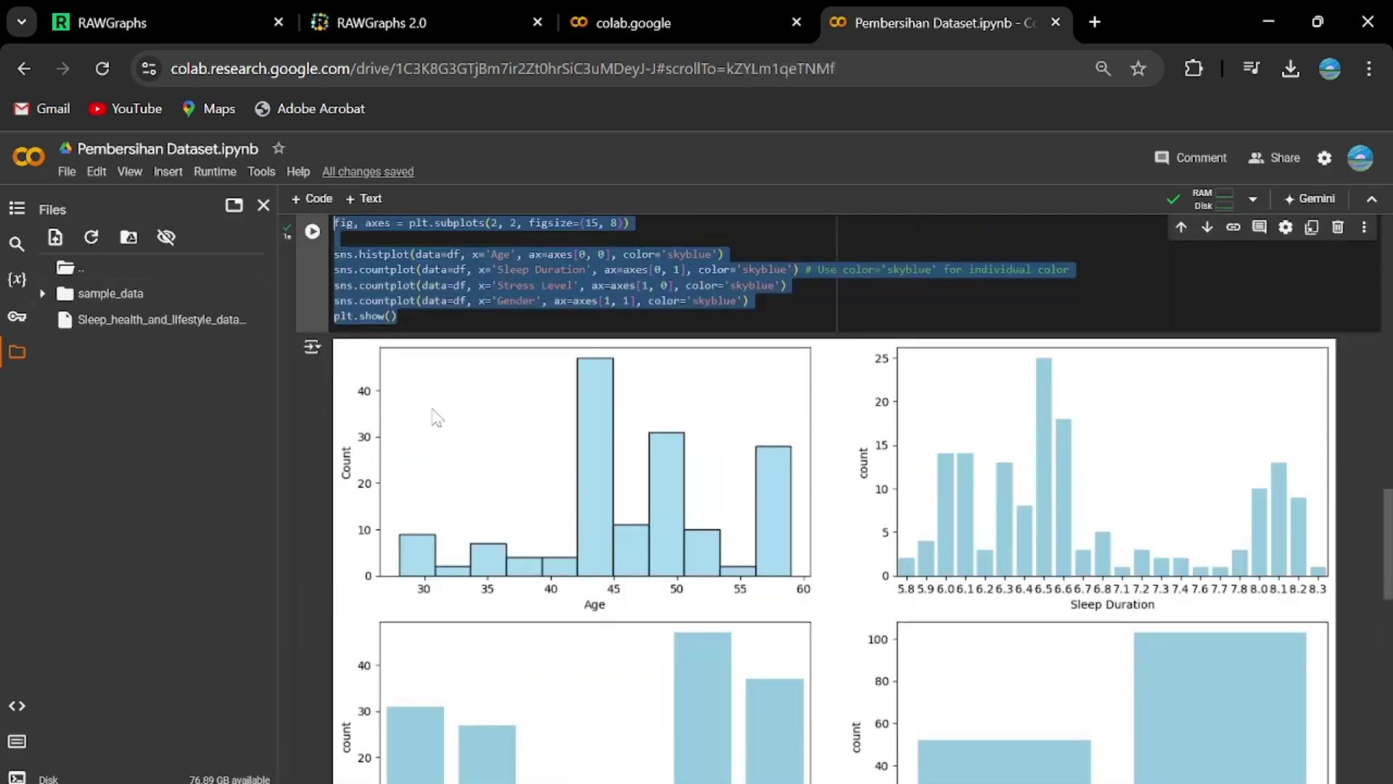
pyautogui.scroll(-2, 915, 551)
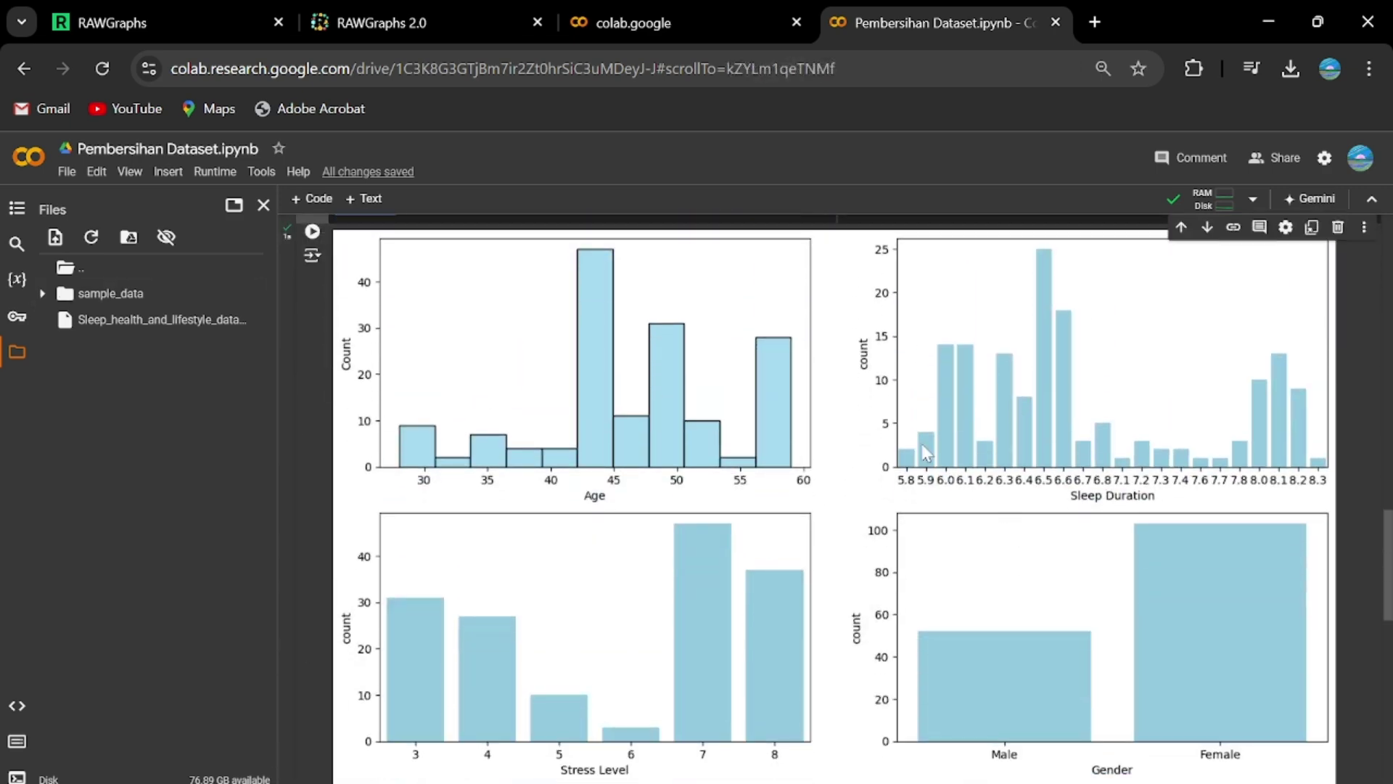
pyautogui.scroll(2, 1198, 508)
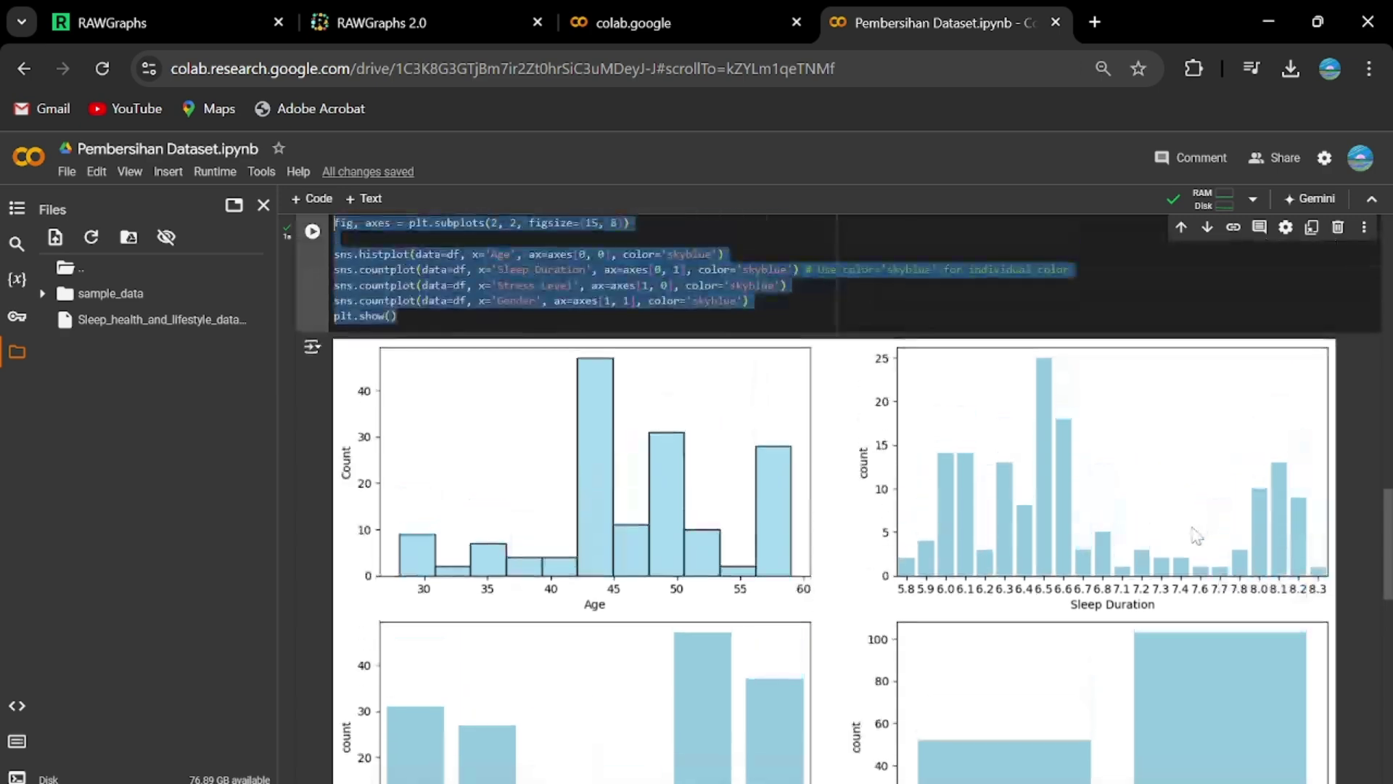
pyautogui.scroll(-8, 1198, 537)
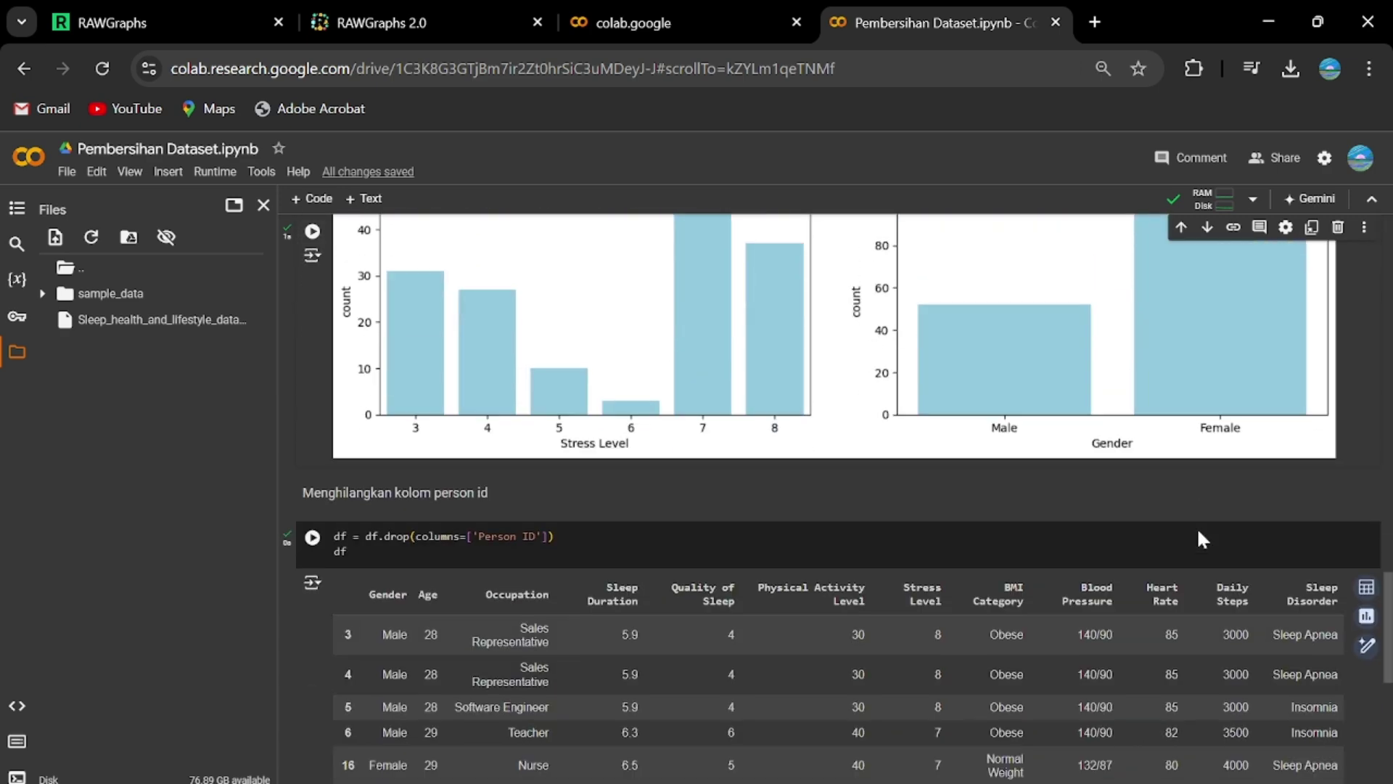
pyautogui.scroll(15, 1197, 529)
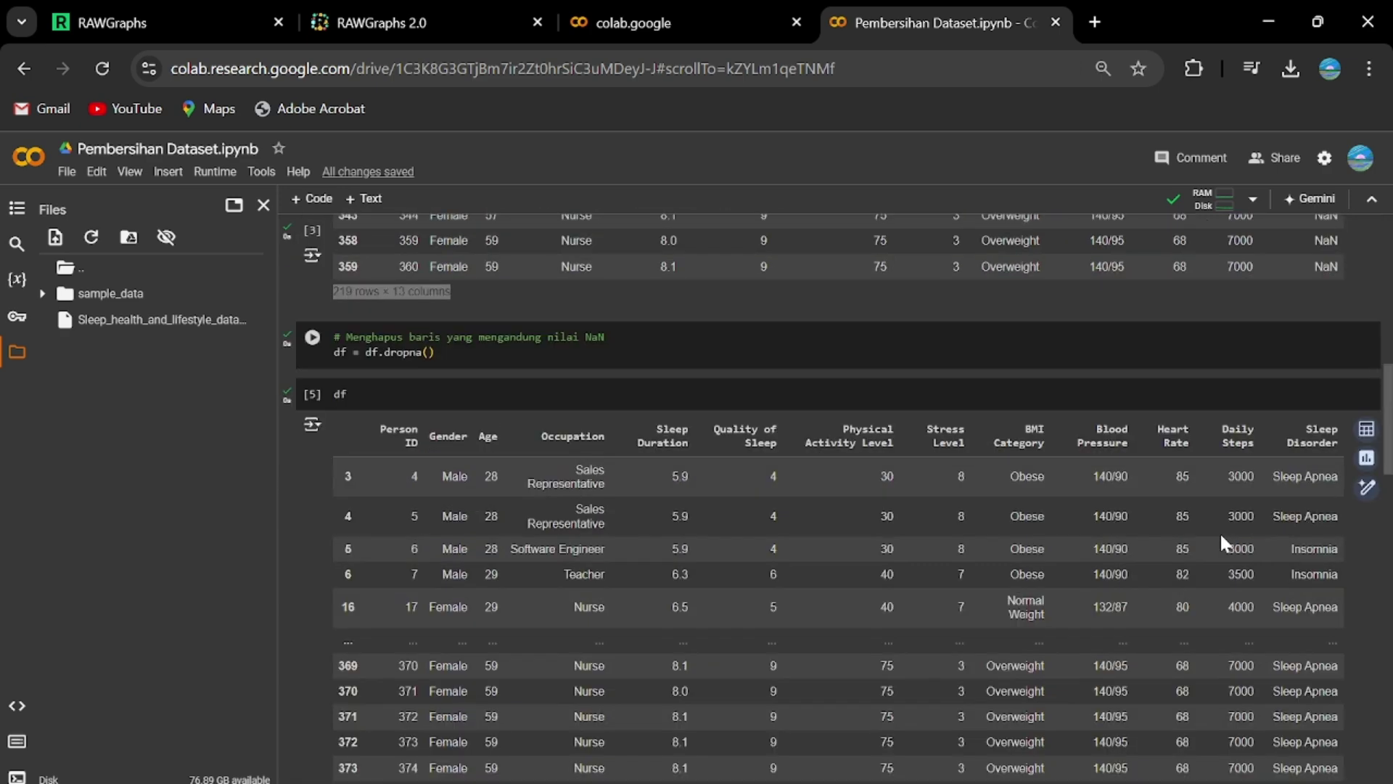
pyautogui.scroll(-5, 578, 581)
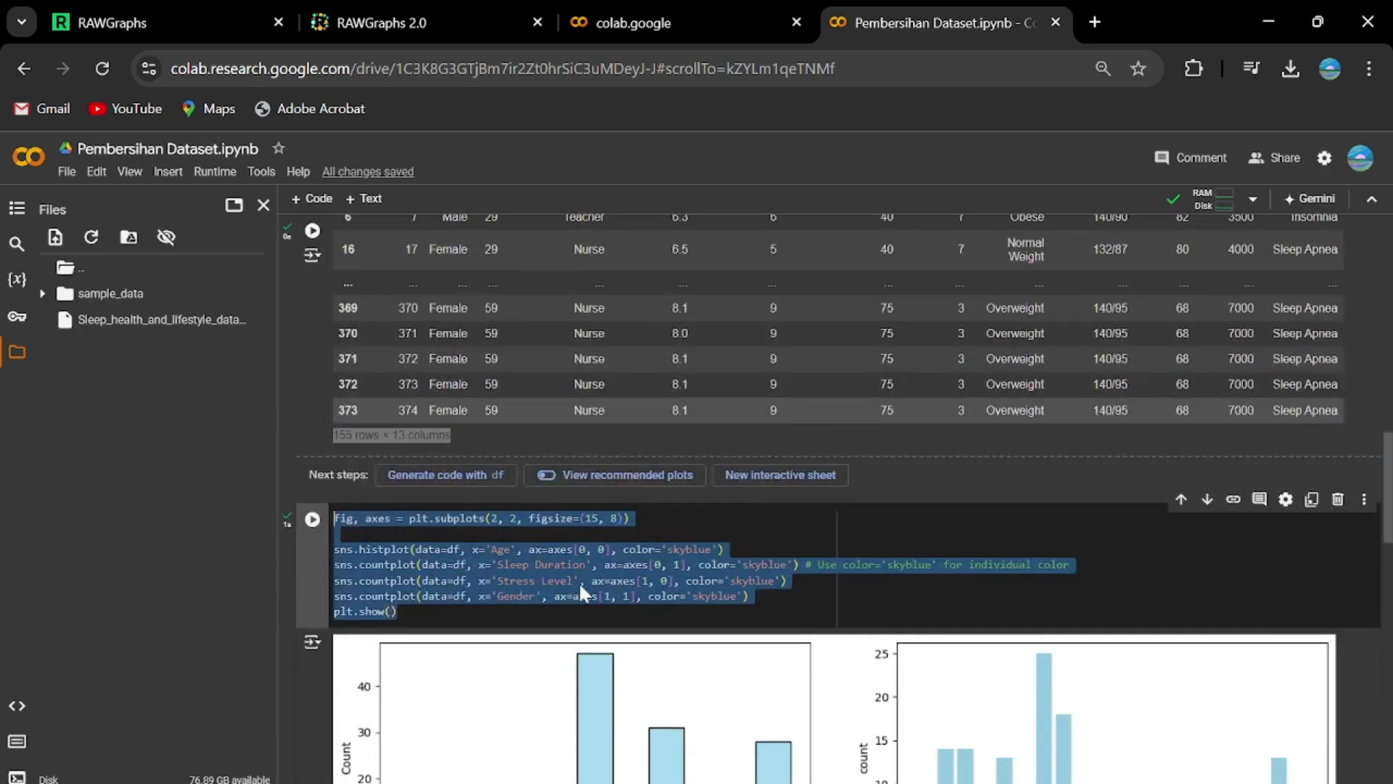
pyautogui.scroll(4, 555, 542)
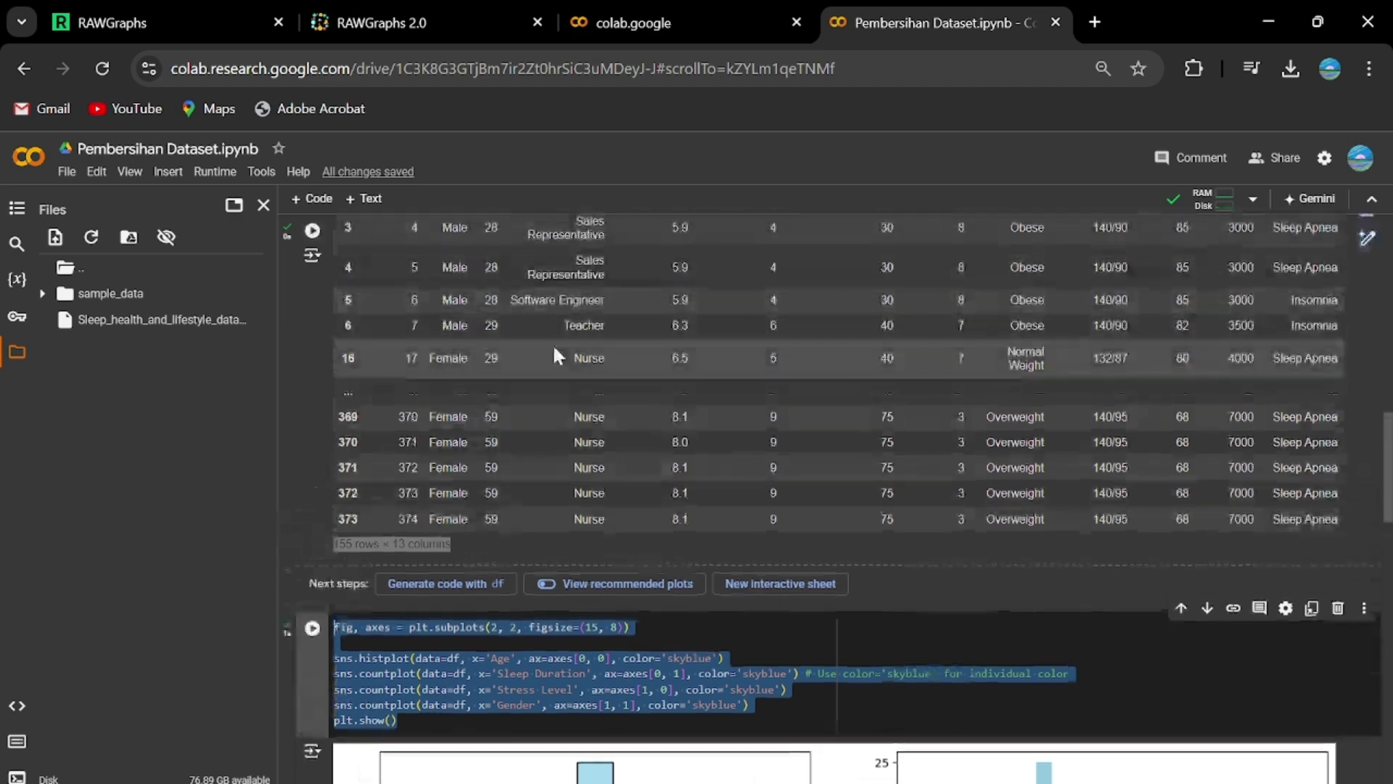
pyautogui.scroll(1, 545, 349)
# - Check the cell that drops the Person ID column and the final df table it outputs
pyautogui.scroll(-8, 545, 350)
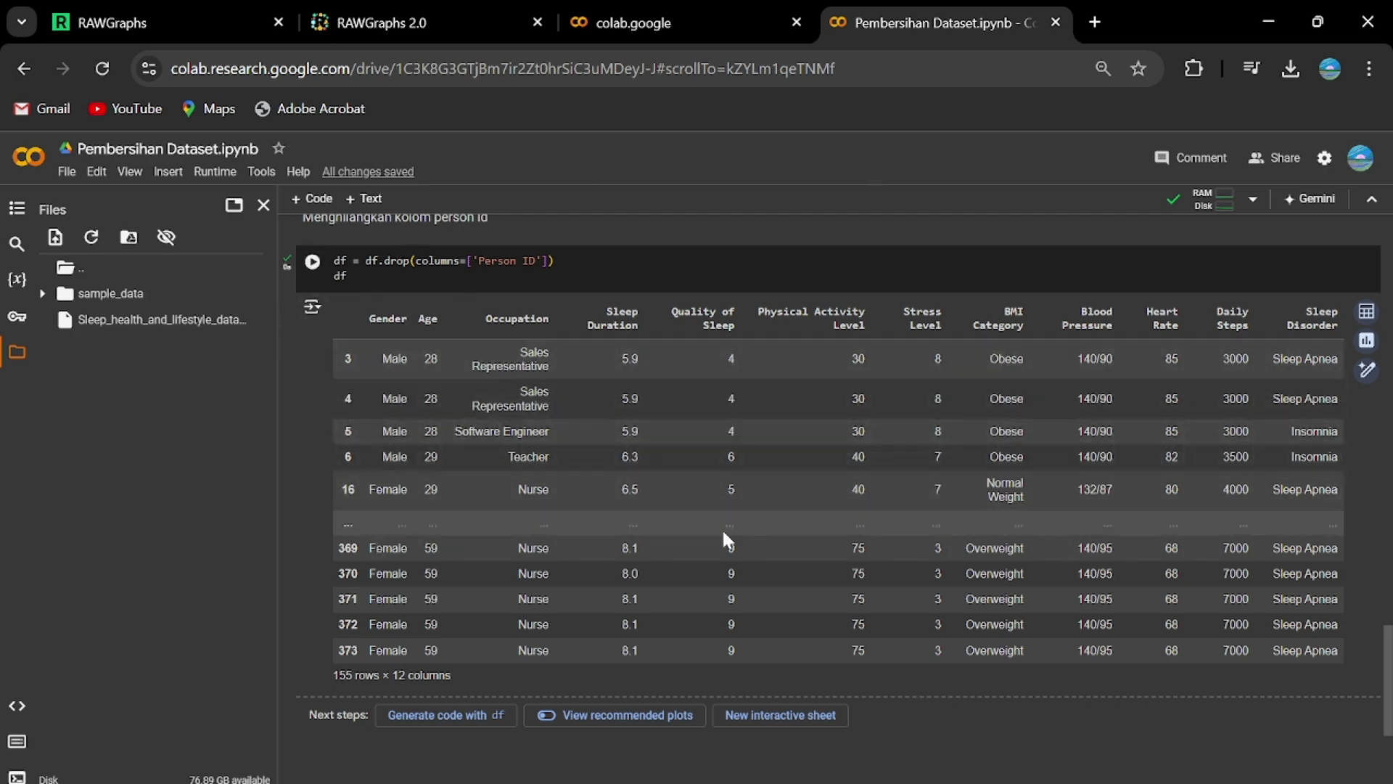
pyautogui.scroll(1, 876, 555)
pyautogui.scroll(-1, 877, 555)
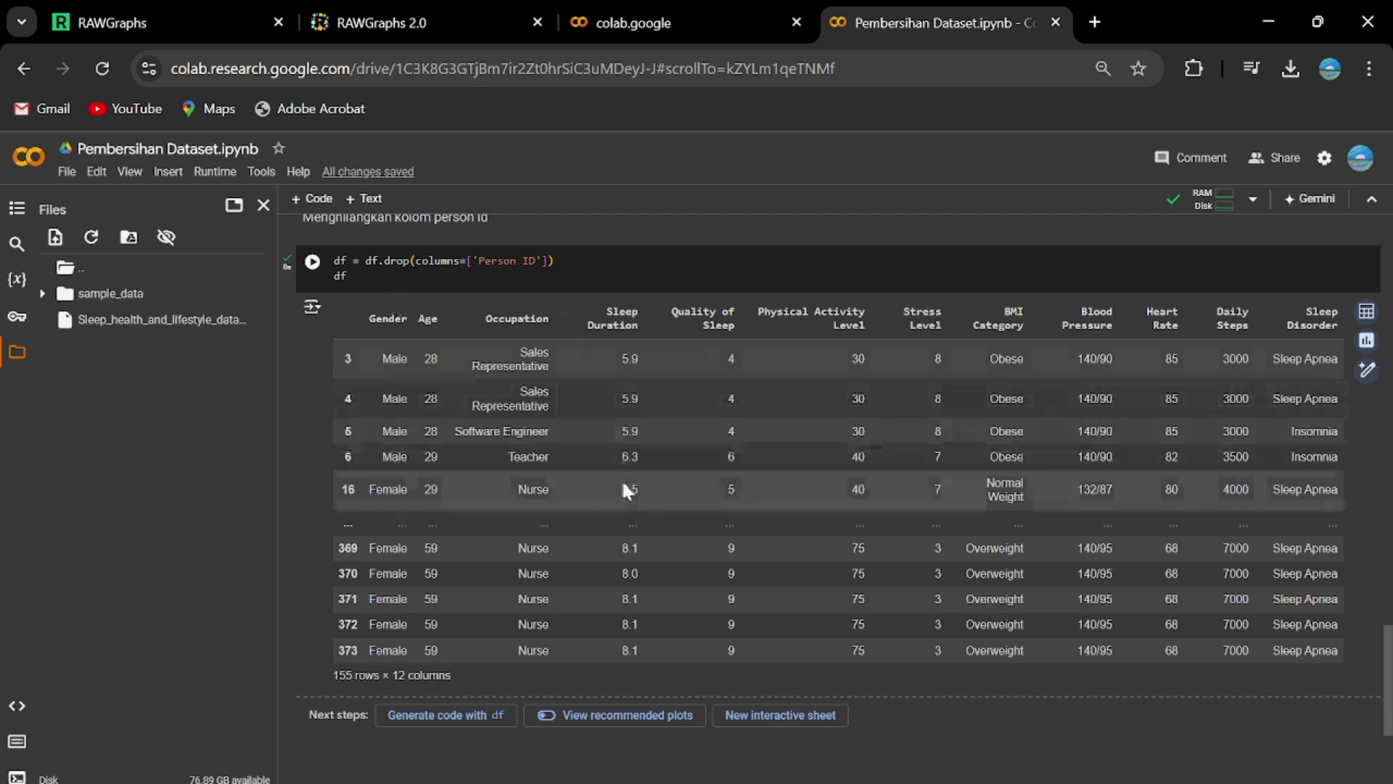
pyautogui.scroll(1, 623, 486)
pyautogui.scroll(-1, 622, 485)
pyautogui.scroll(1, 476, 338)
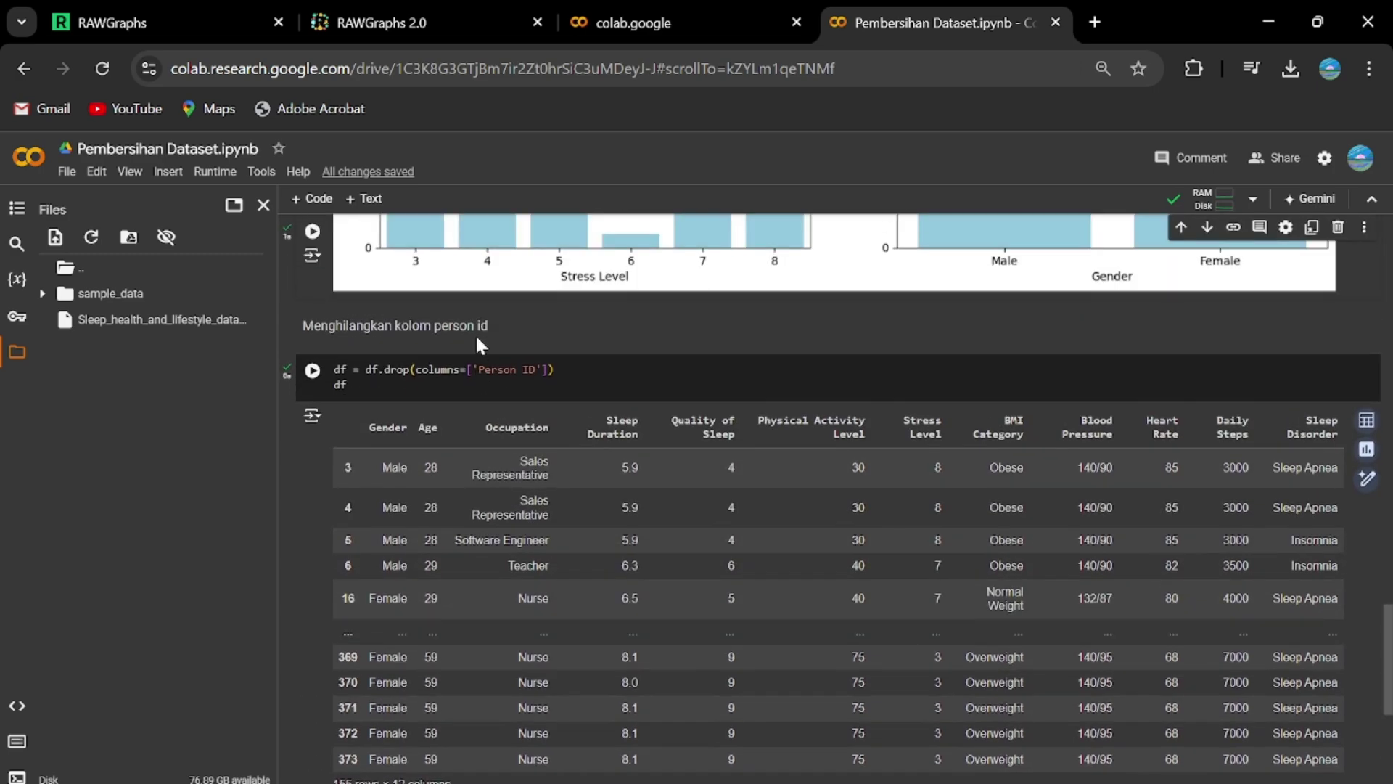
pyautogui.scroll(-2, 524, 563)
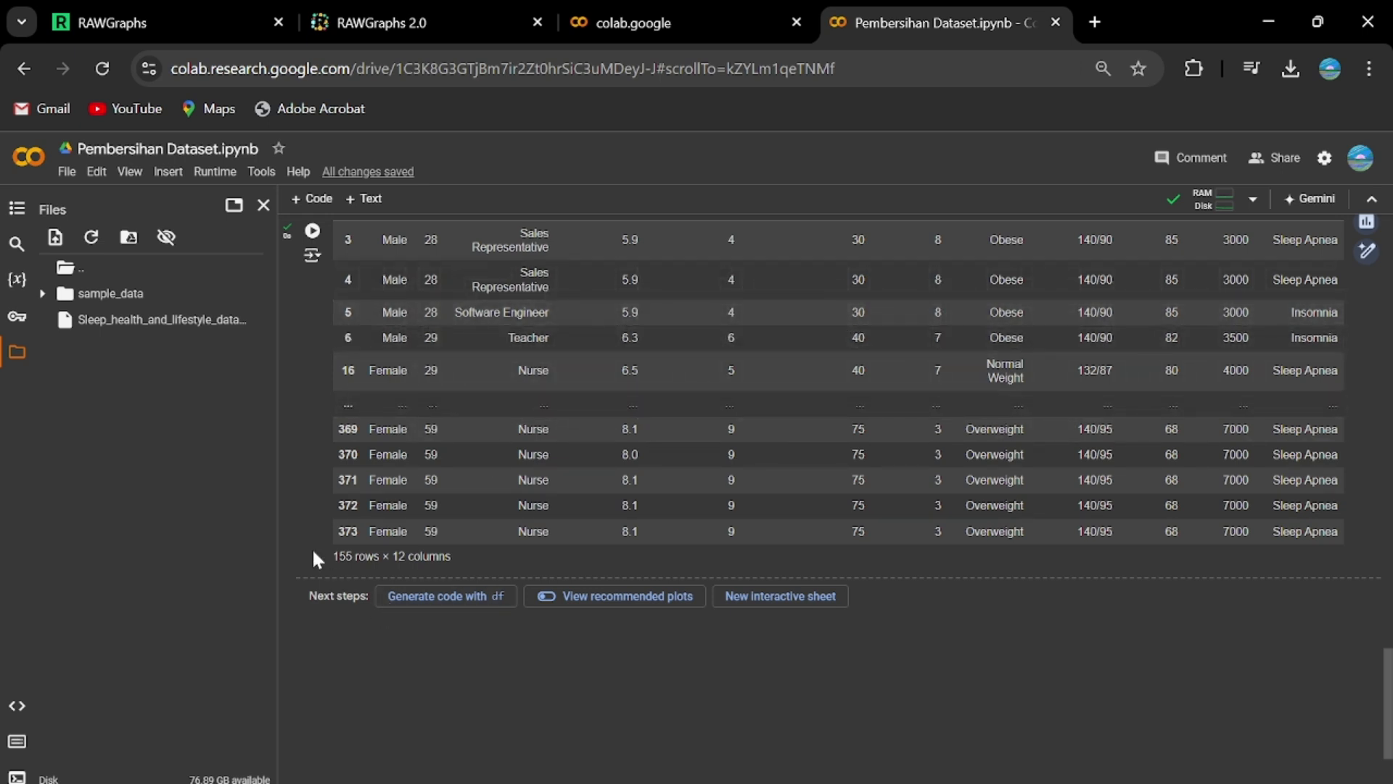
# - Open rawgraphs.io/learning in a new browser window and look through the tutorial topics down to Charts and templates
pyautogui.hotkey('ctrl', 'n')
pyautogui.write('rawgraphs.io/learning')
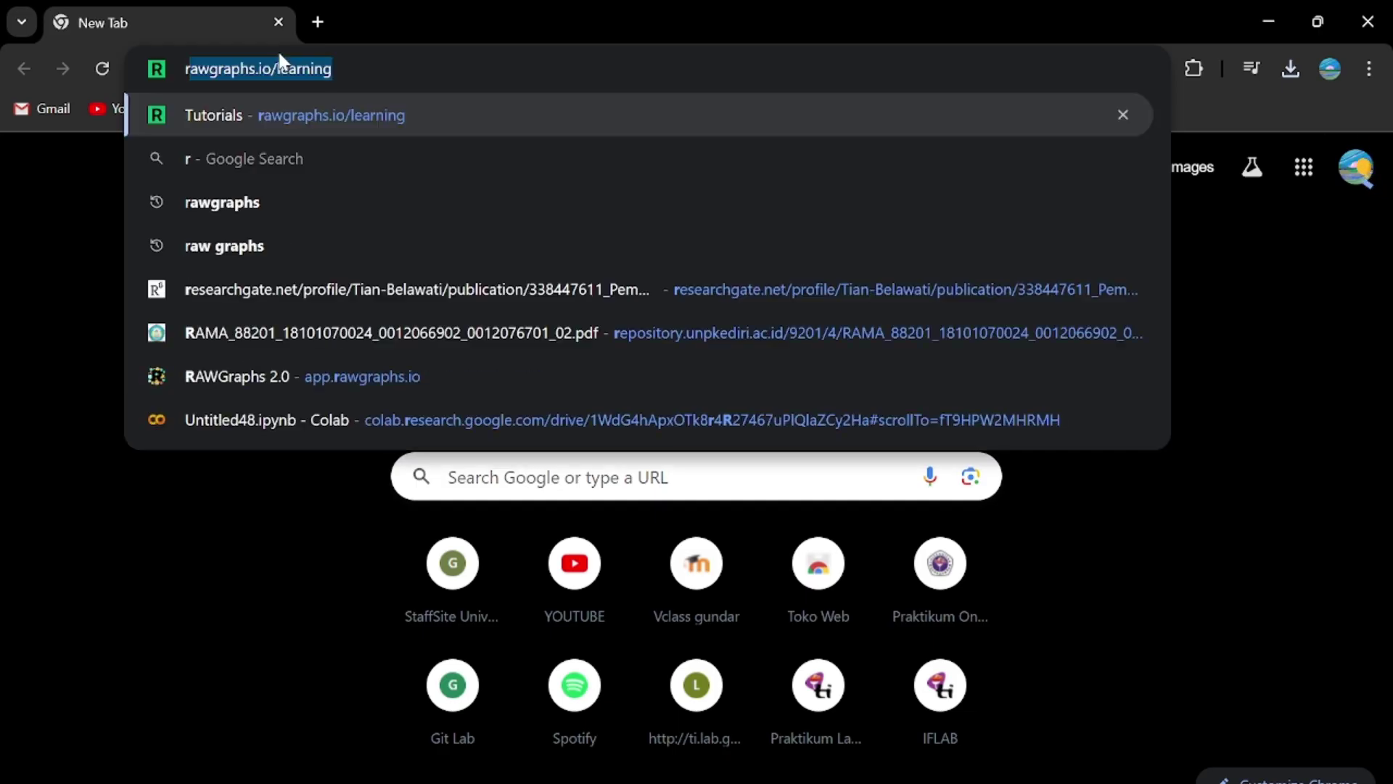
pyautogui.press('Return')
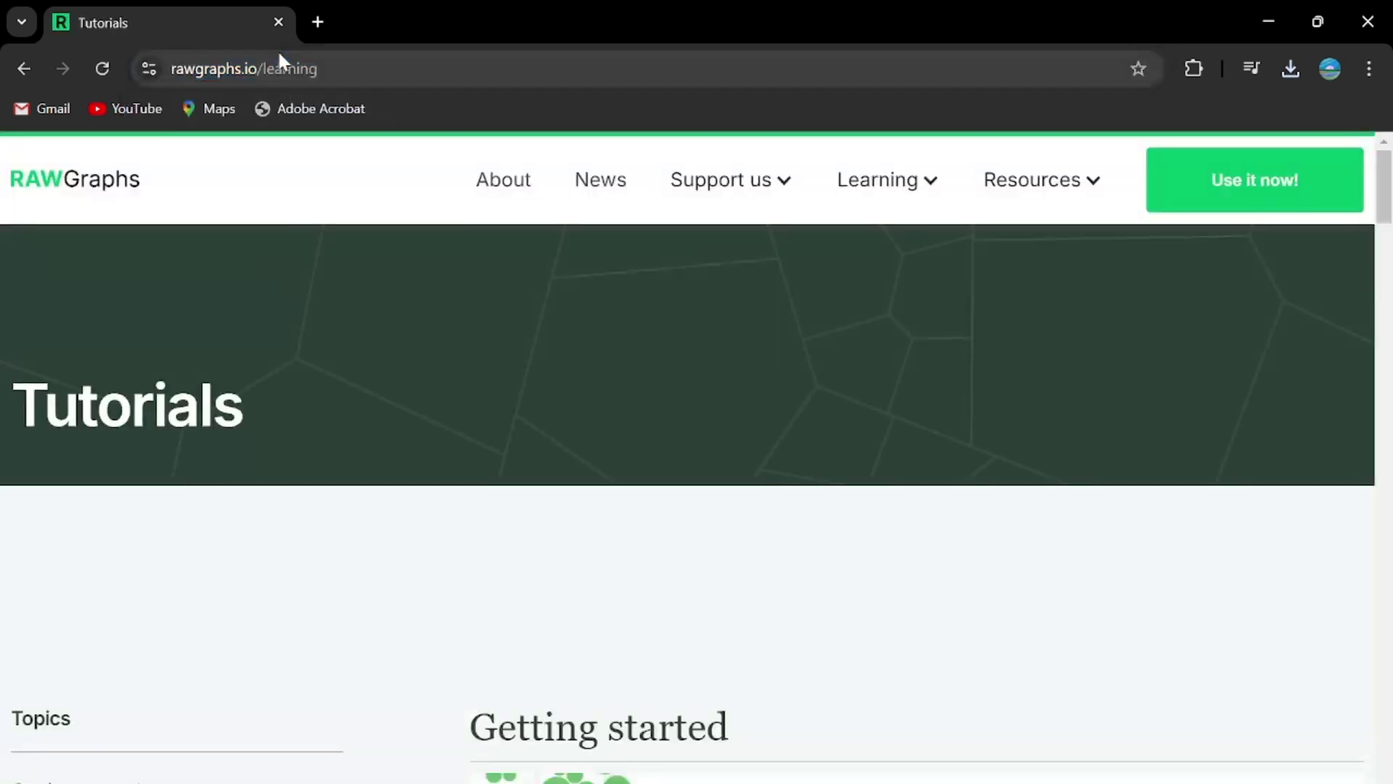
pyautogui.scroll(-6, 972, 359)
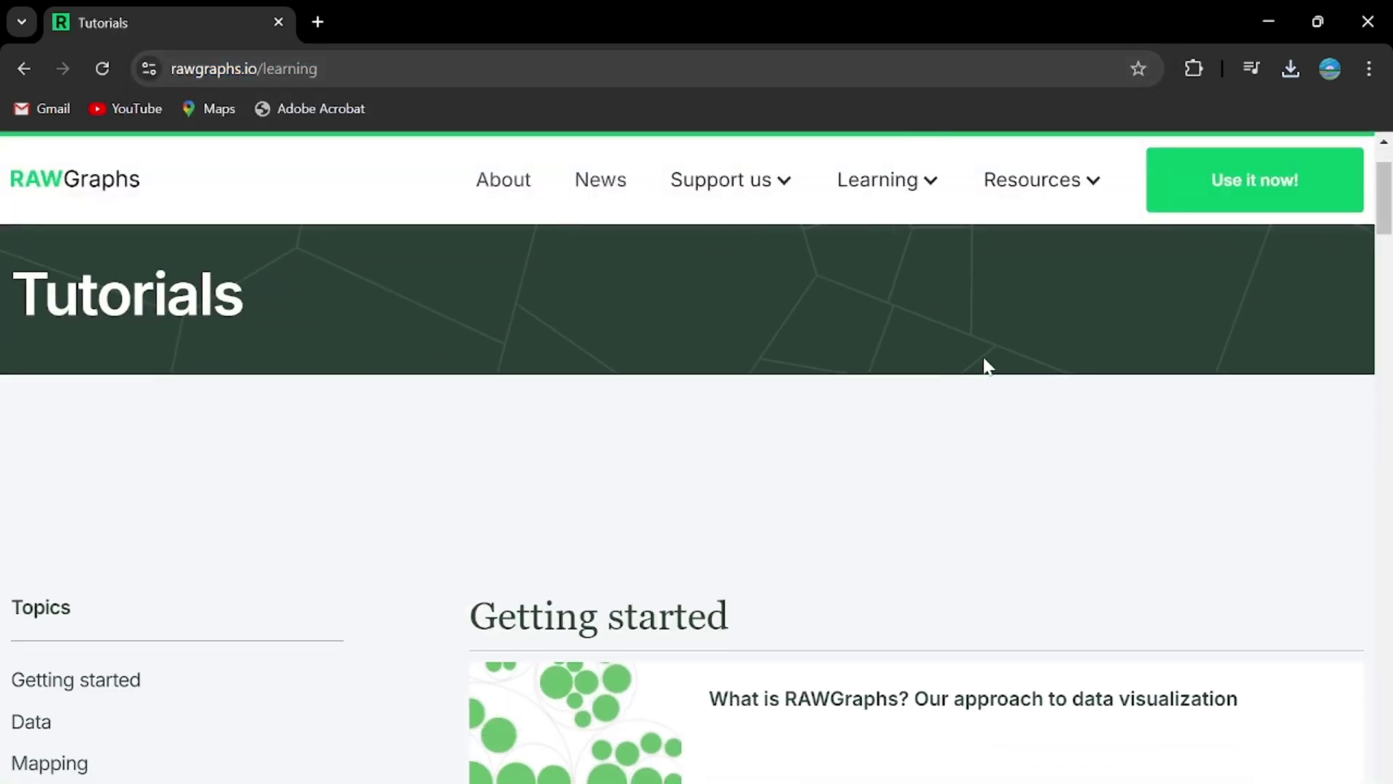
pyautogui.scroll(-2, 985, 362)
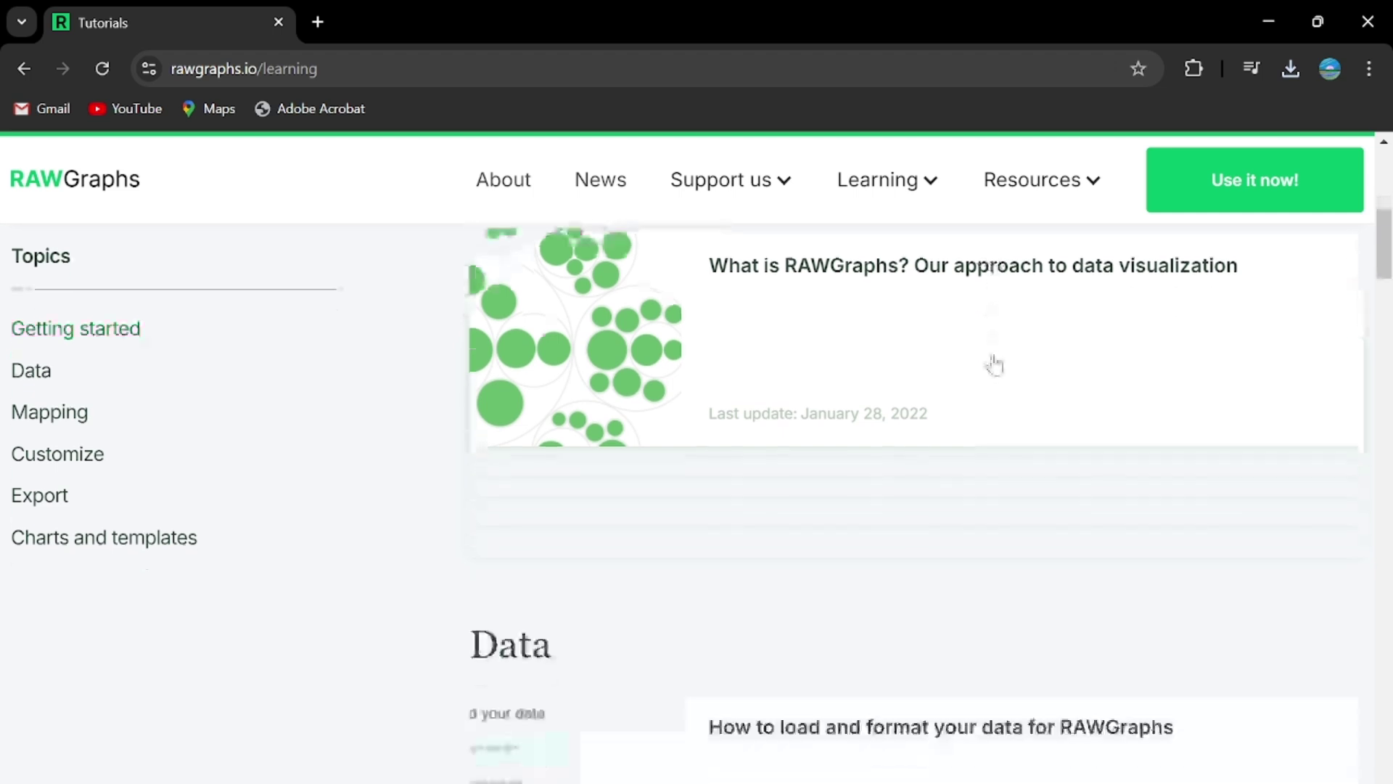
pyautogui.scroll(-10, 995, 365)
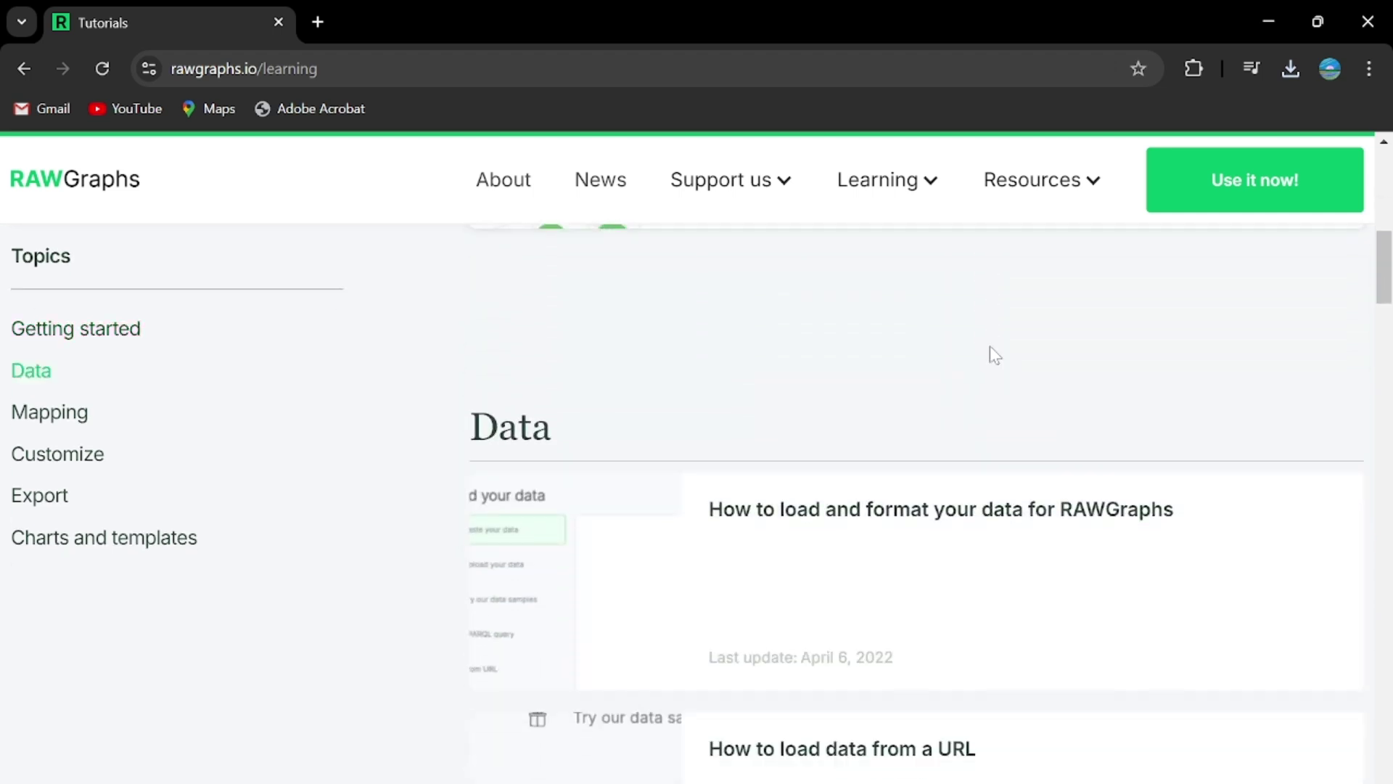
pyautogui.scroll(-15, 991, 356)
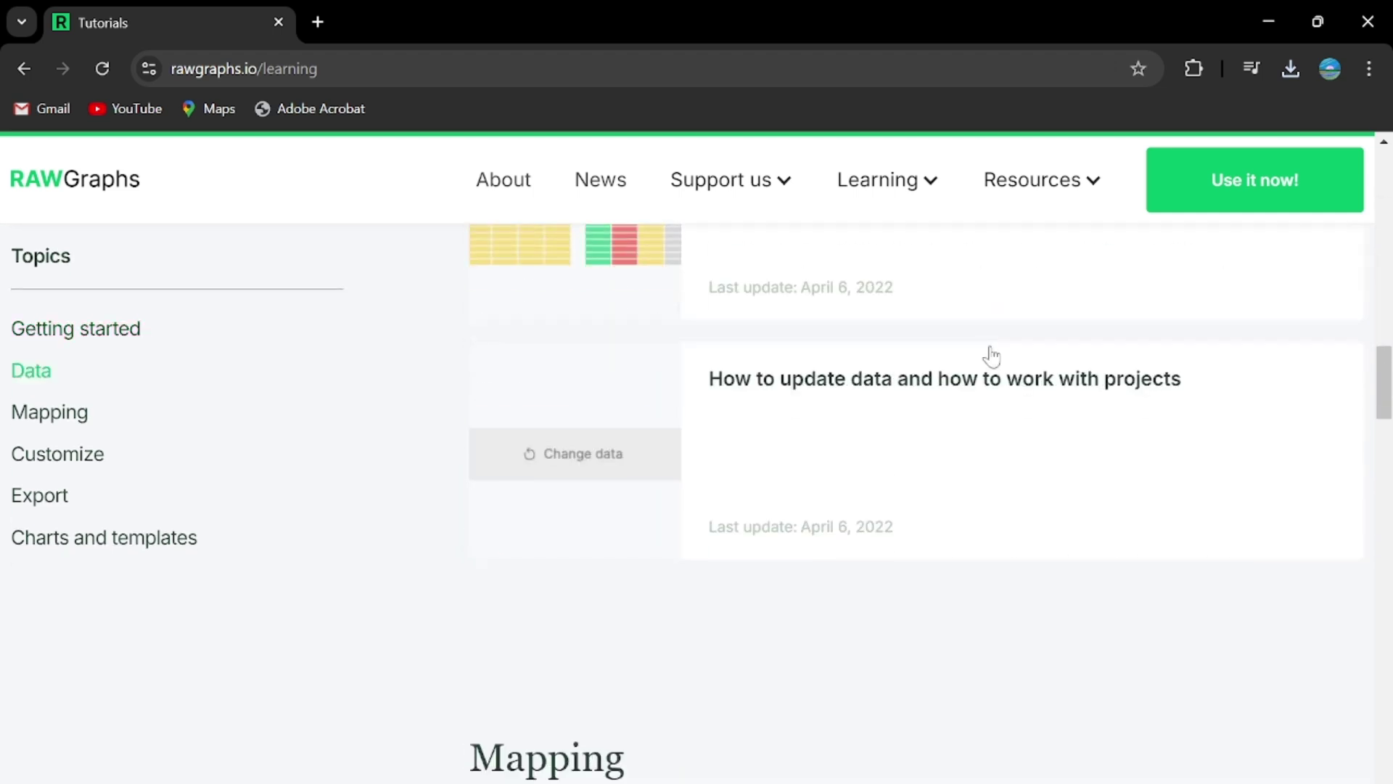
pyautogui.scroll(-18, 991, 356)
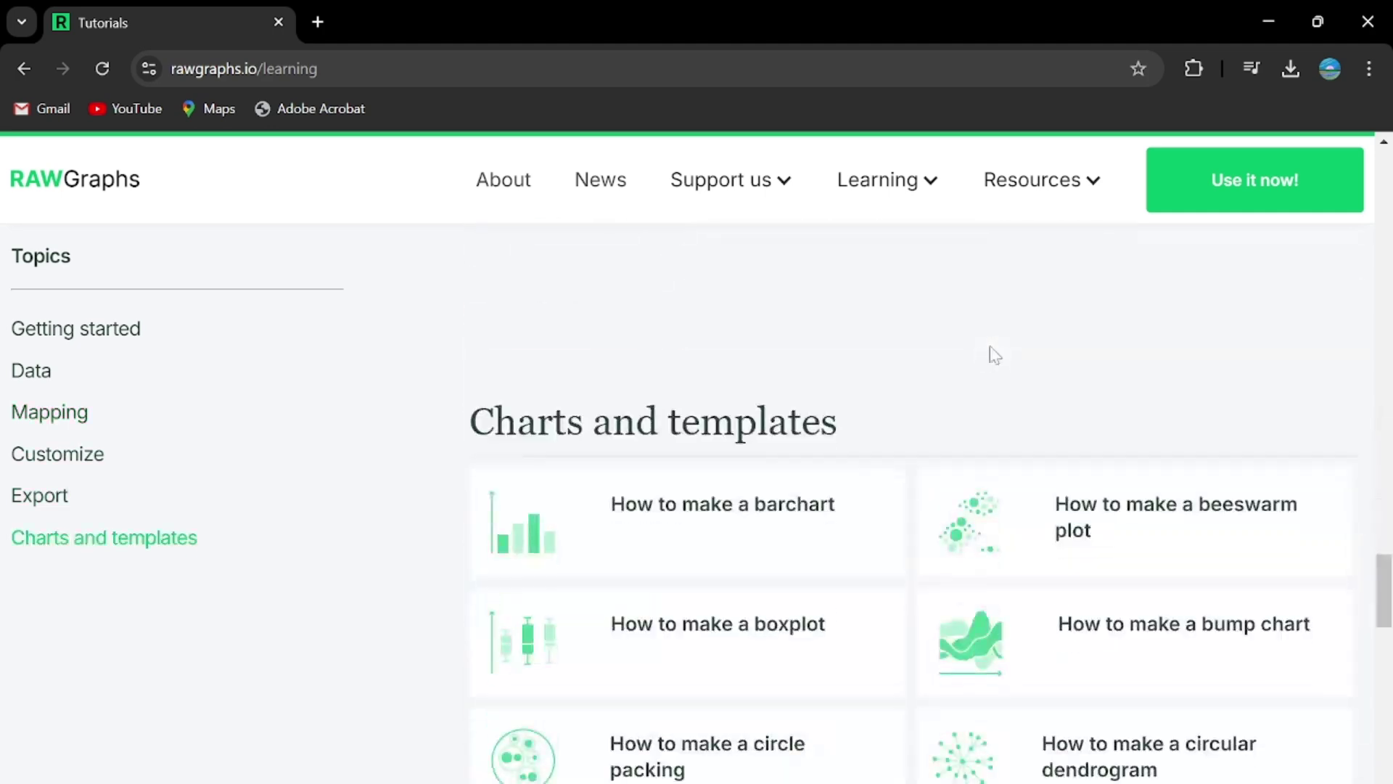
pyautogui.scroll(-10, 991, 353)
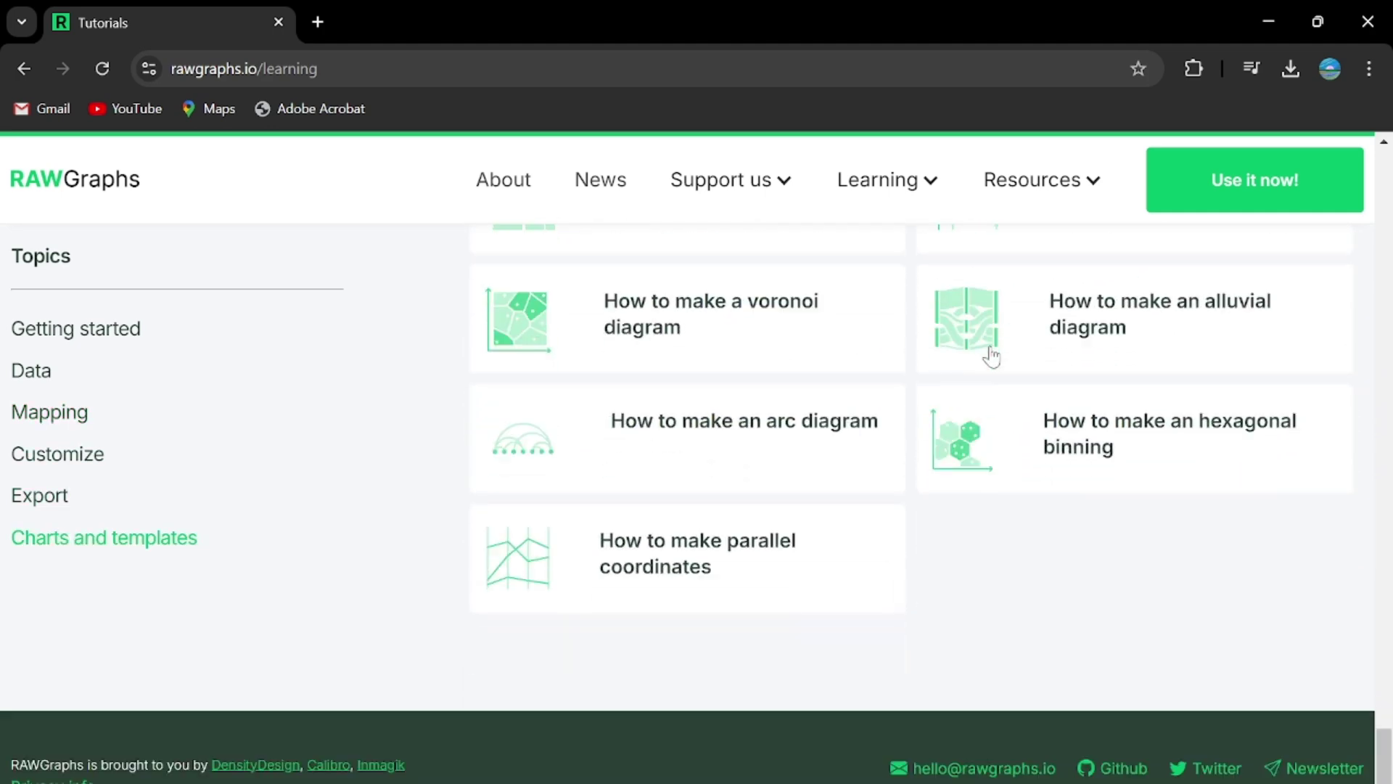
# - Look through the posts on the RAWGraphs News page and check the Learning and Resources options of the site
pyautogui.click(595, 190)
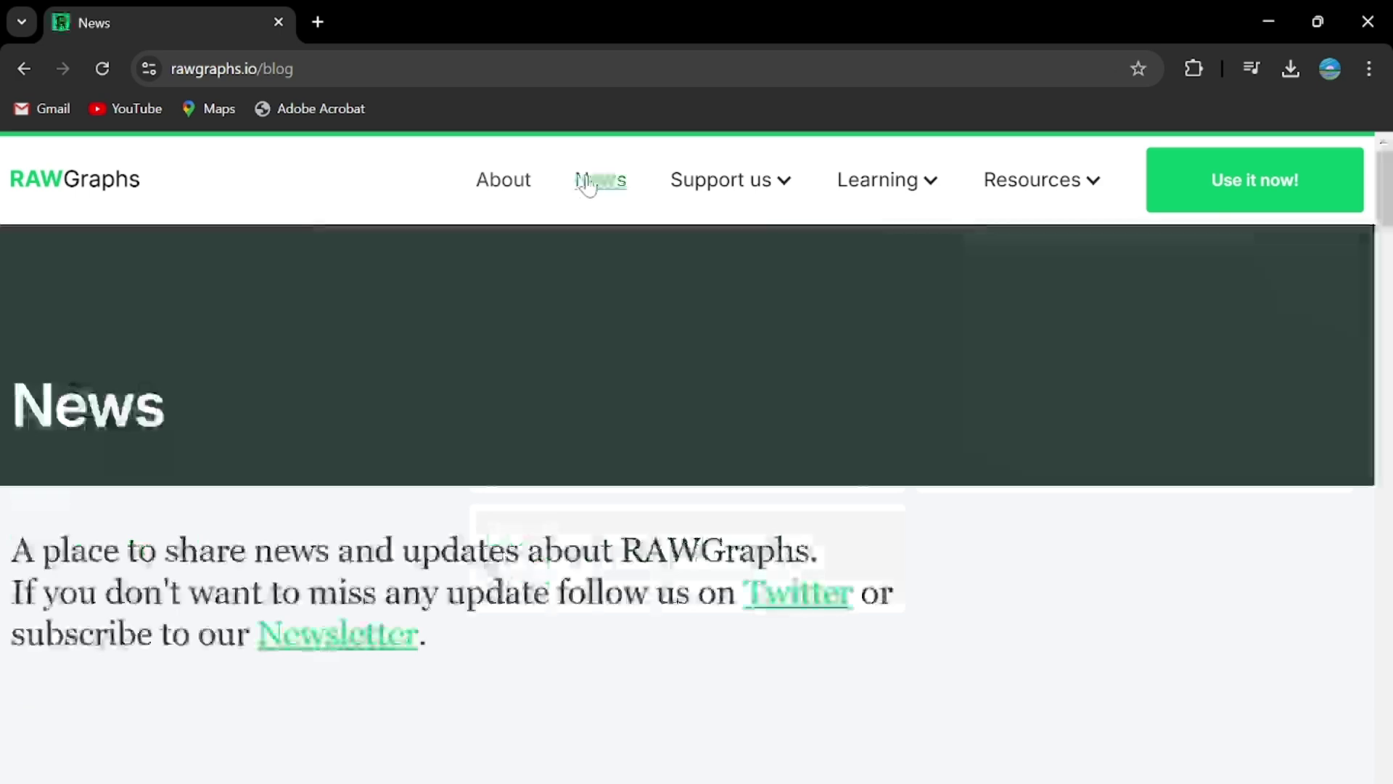
pyautogui.scroll(-20, 735, 336)
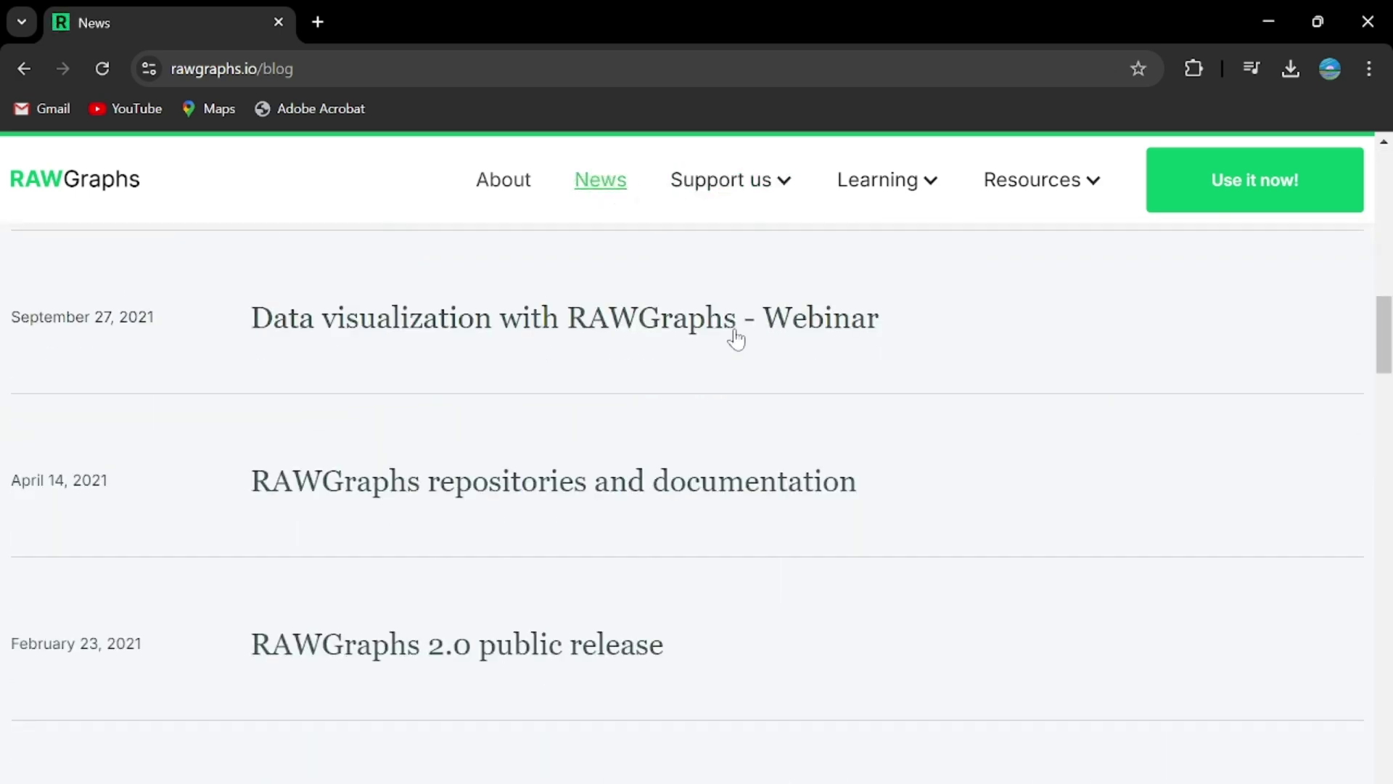
pyautogui.scroll(-8, 735, 336)
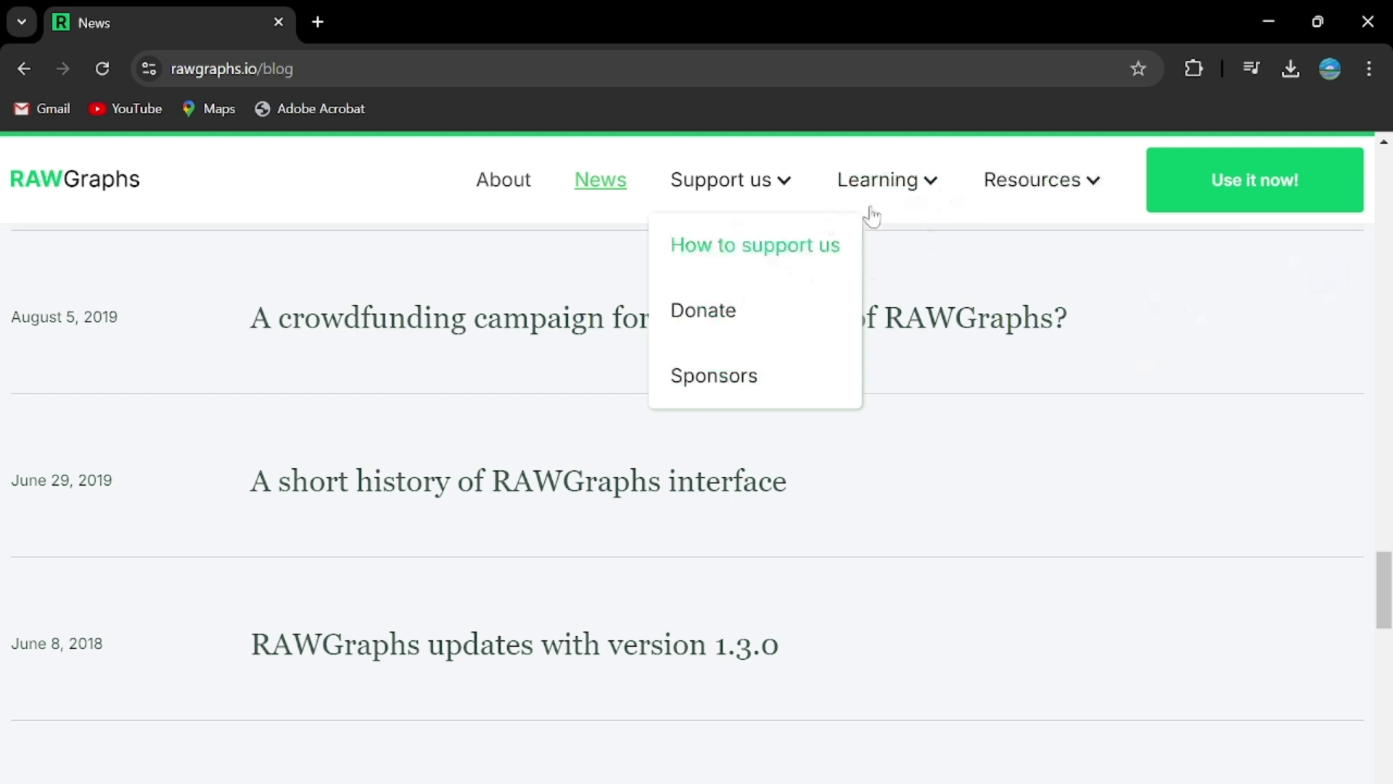
pyautogui.moveTo(858, 206)
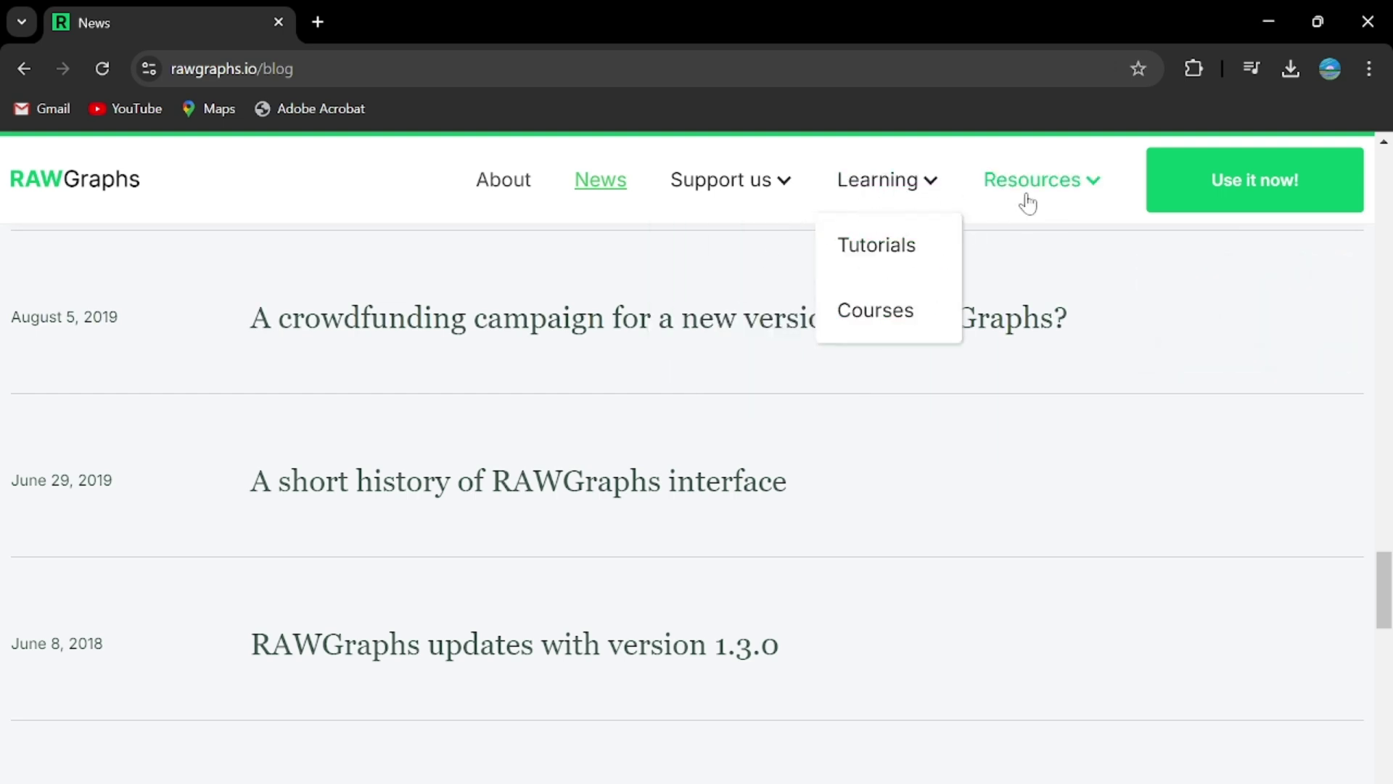
pyautogui.moveTo(1020, 196)
pyautogui.moveTo(887, 202)
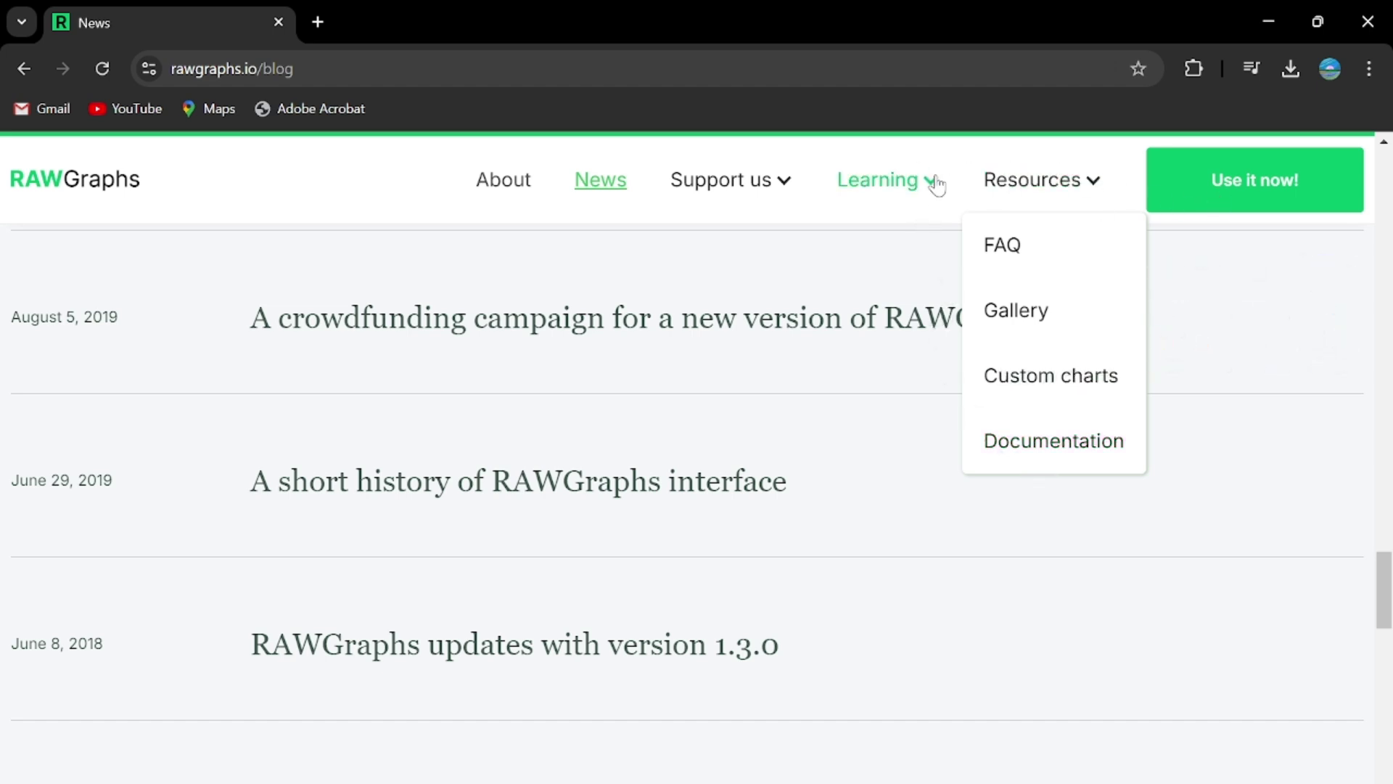
# - Go to the Charts and templates topic of the Tutorials page and open the "How to make a barchart" tutorial
pyautogui.click(898, 254)
pyautogui.scroll(-10, 603, 476)
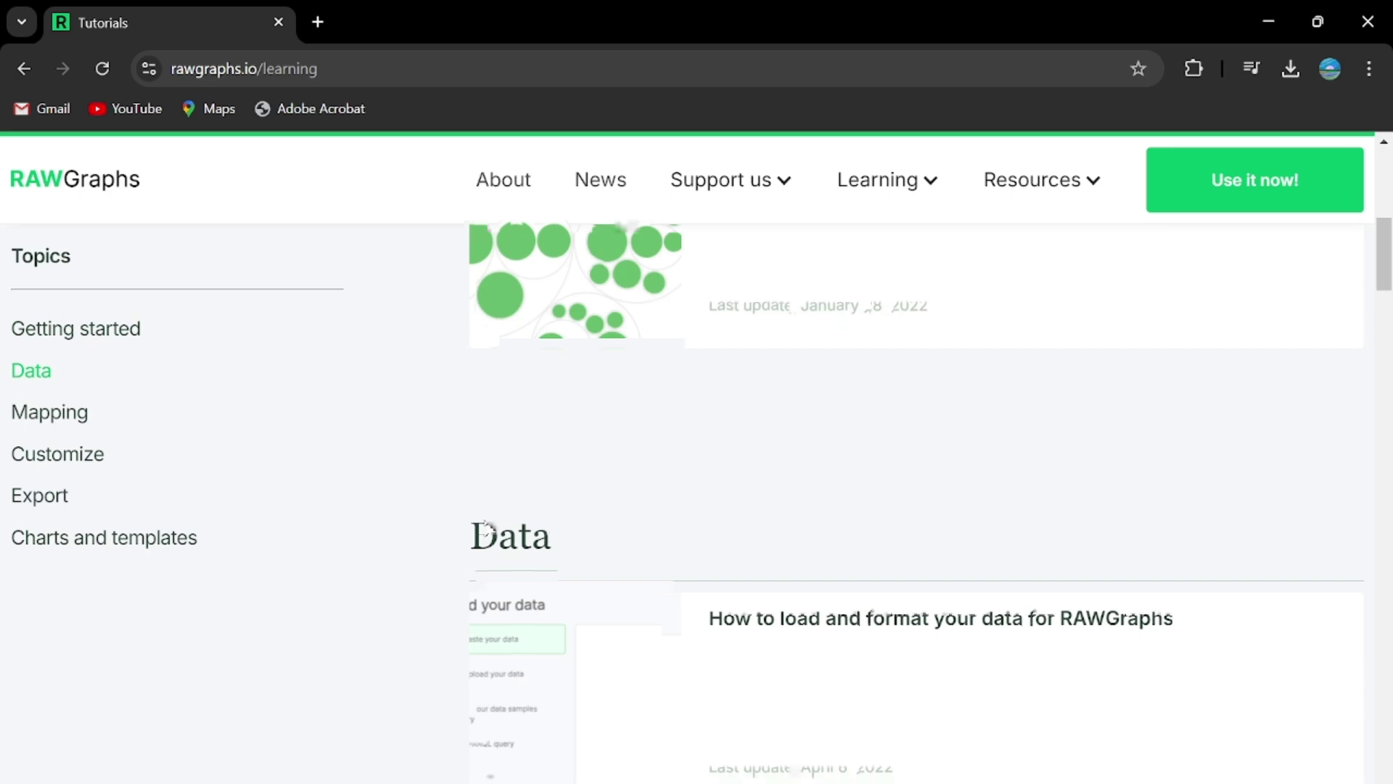
pyautogui.click(109, 553)
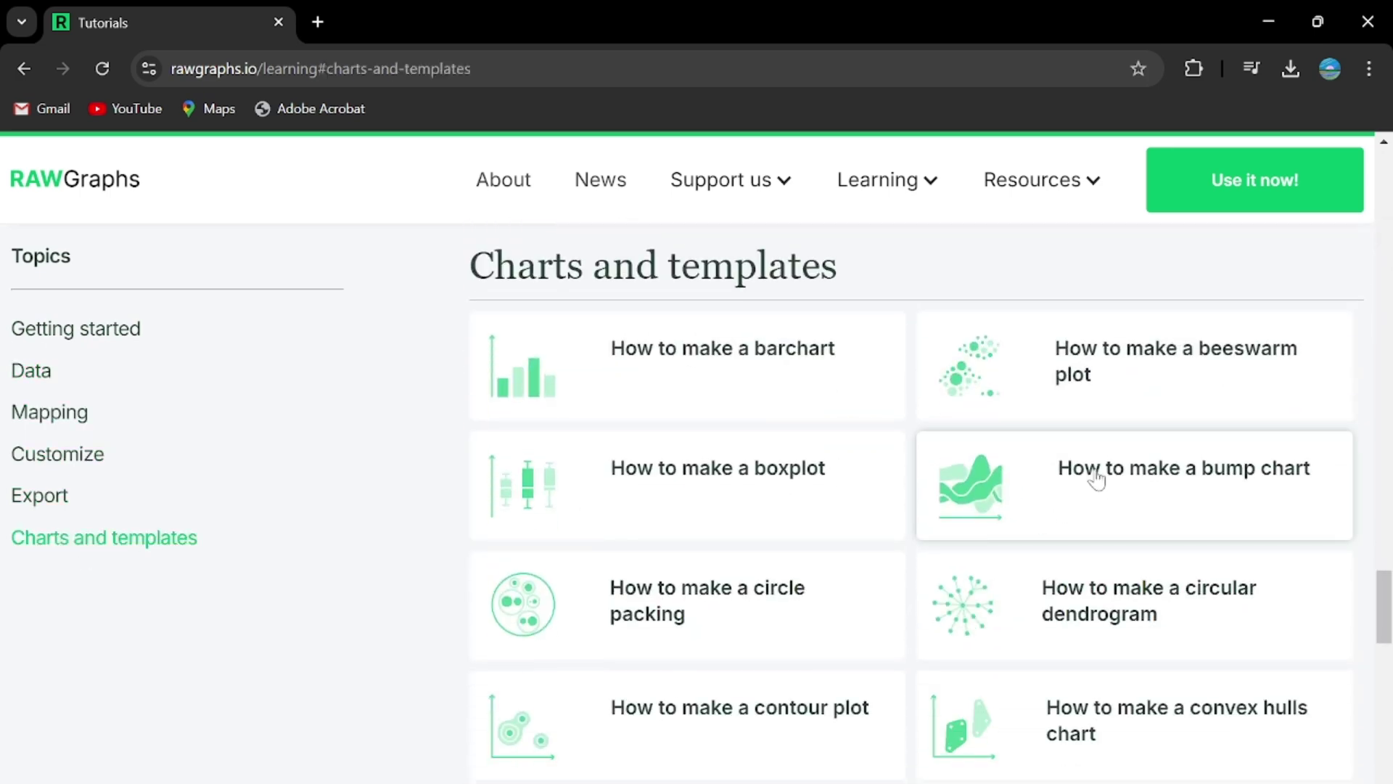
pyautogui.click(751, 375)
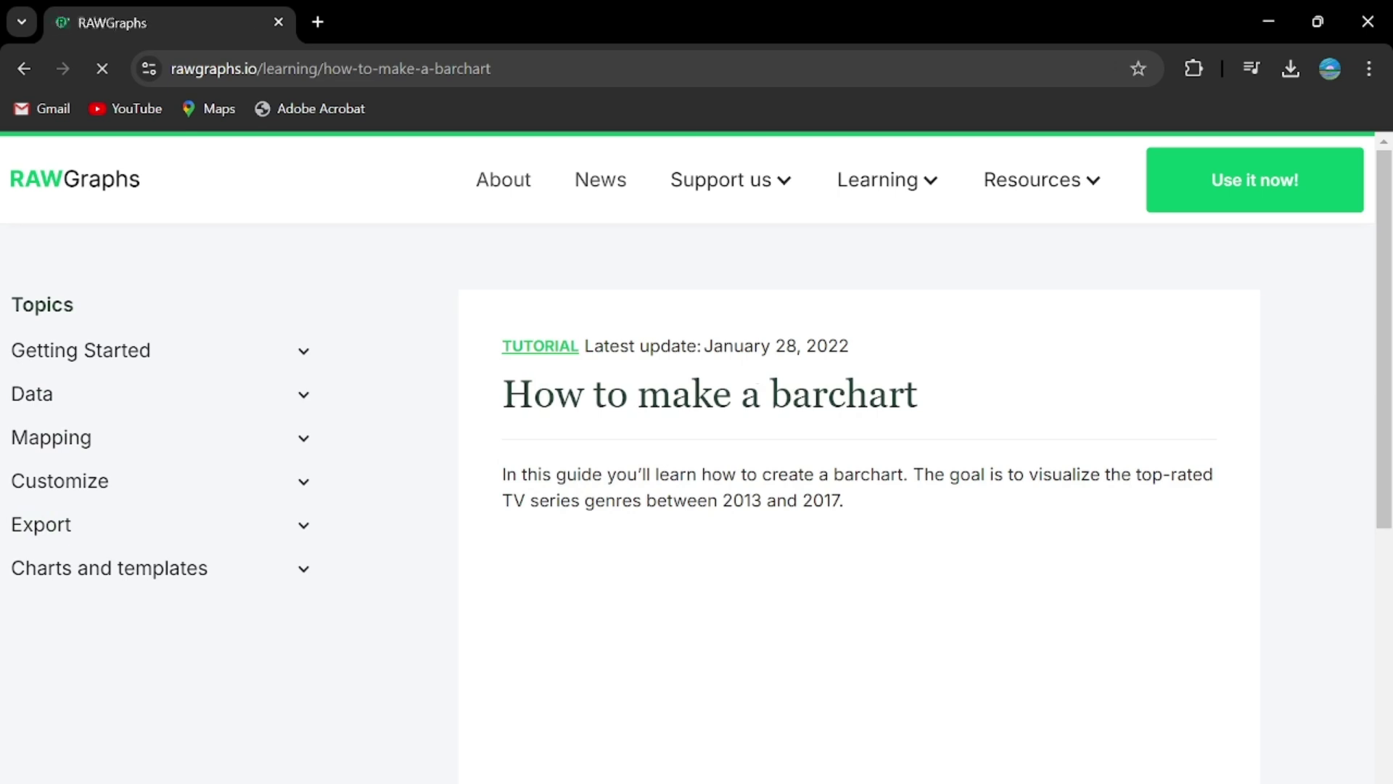
# - Look over the barchart tutorial and highlight the introduction's words "TV series genres between 2013 and 2017."
pyautogui.scroll(-2, 859, 501)
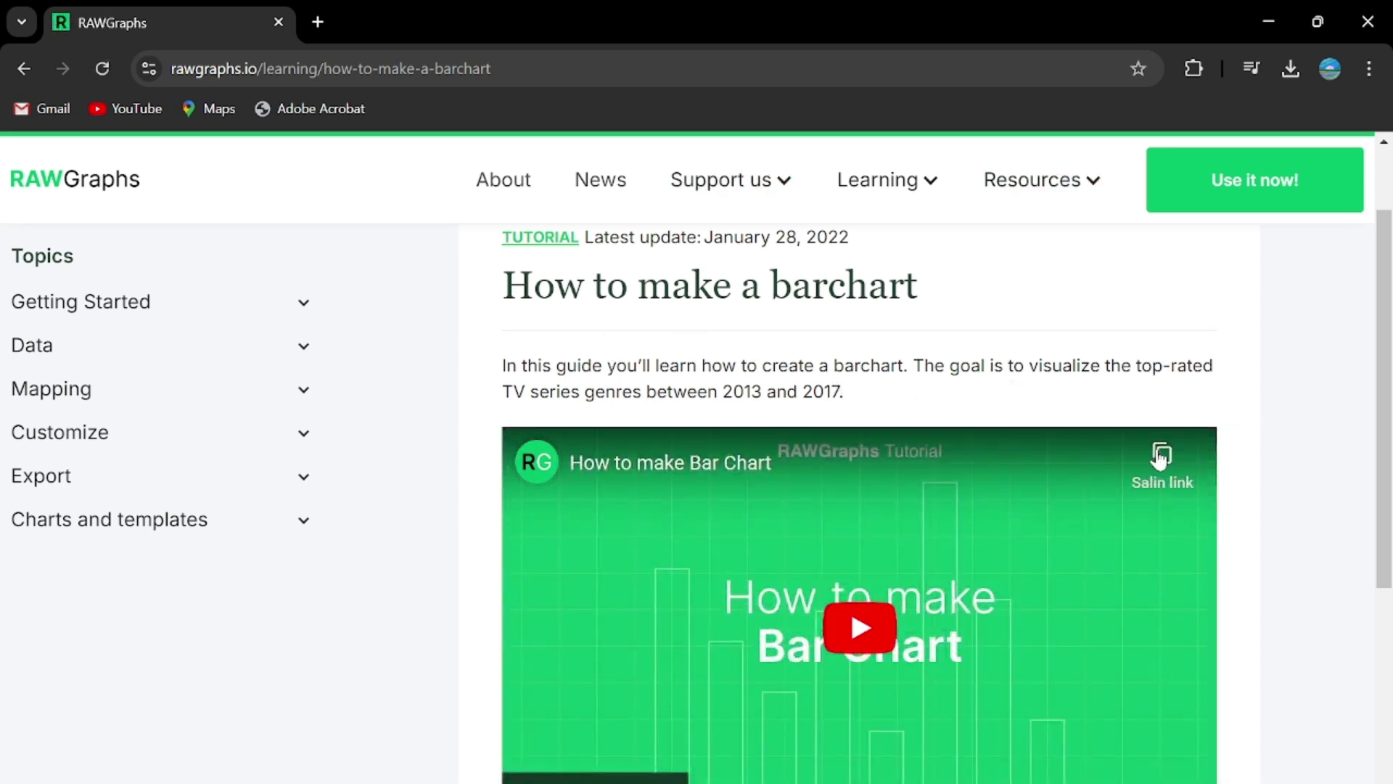
pyautogui.scroll(-3, 1088, 454)
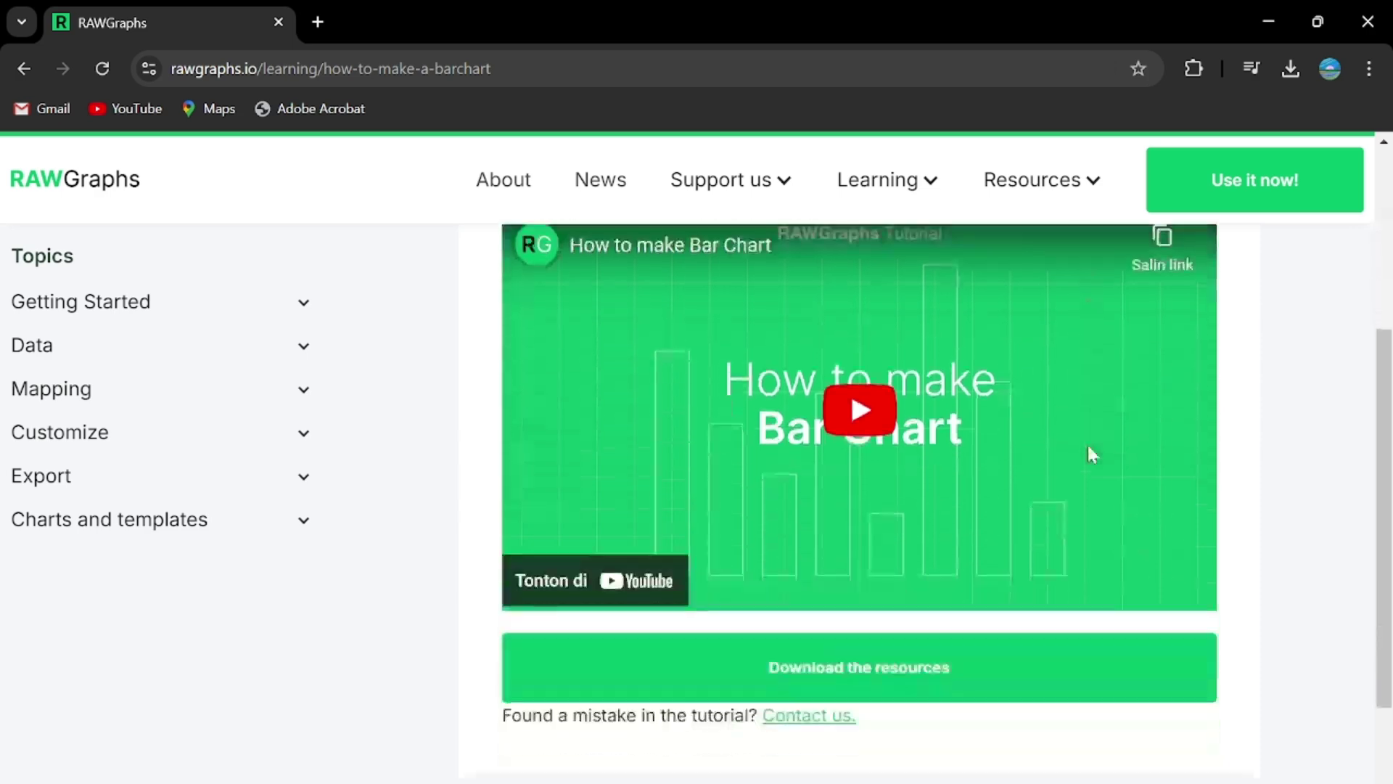
pyautogui.scroll(3, 1020, 429)
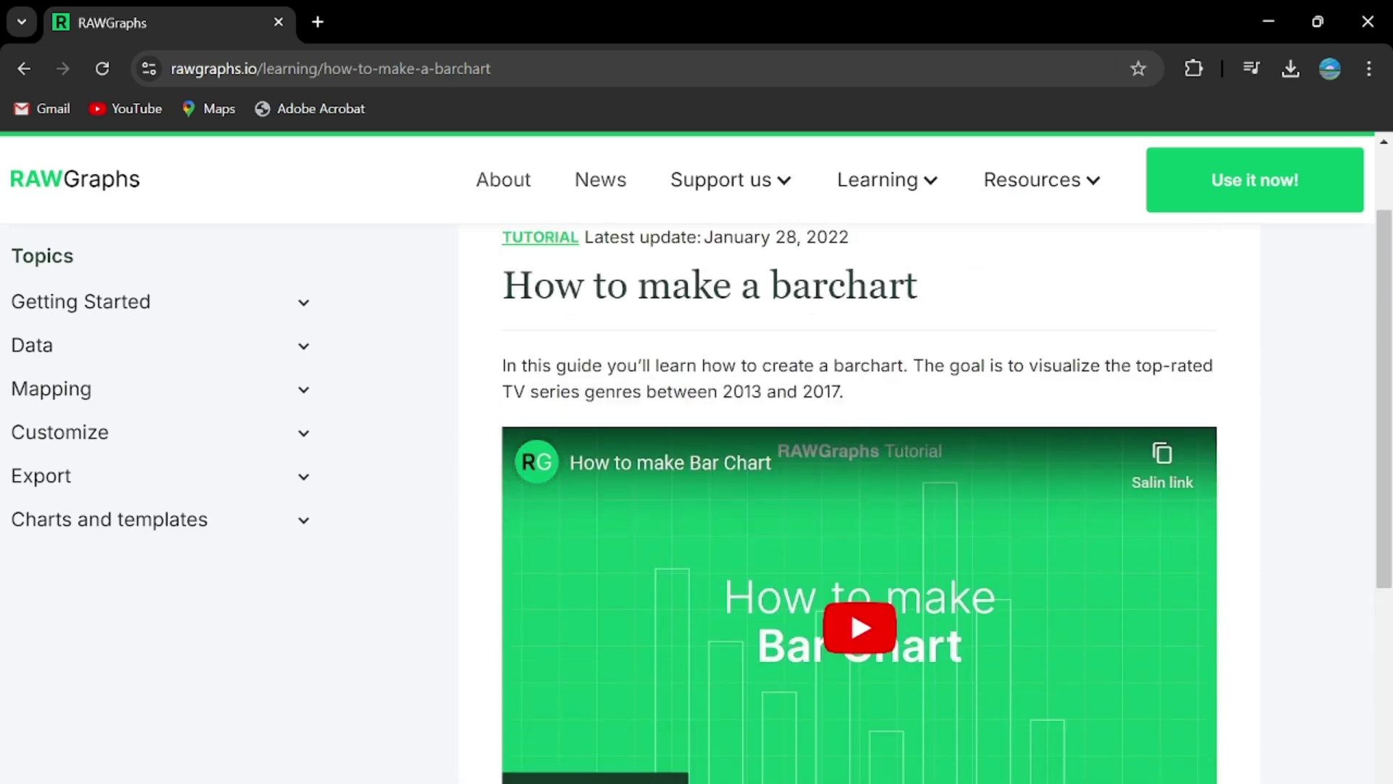
pyautogui.moveTo(503, 393); pyautogui.dragTo(875, 410)
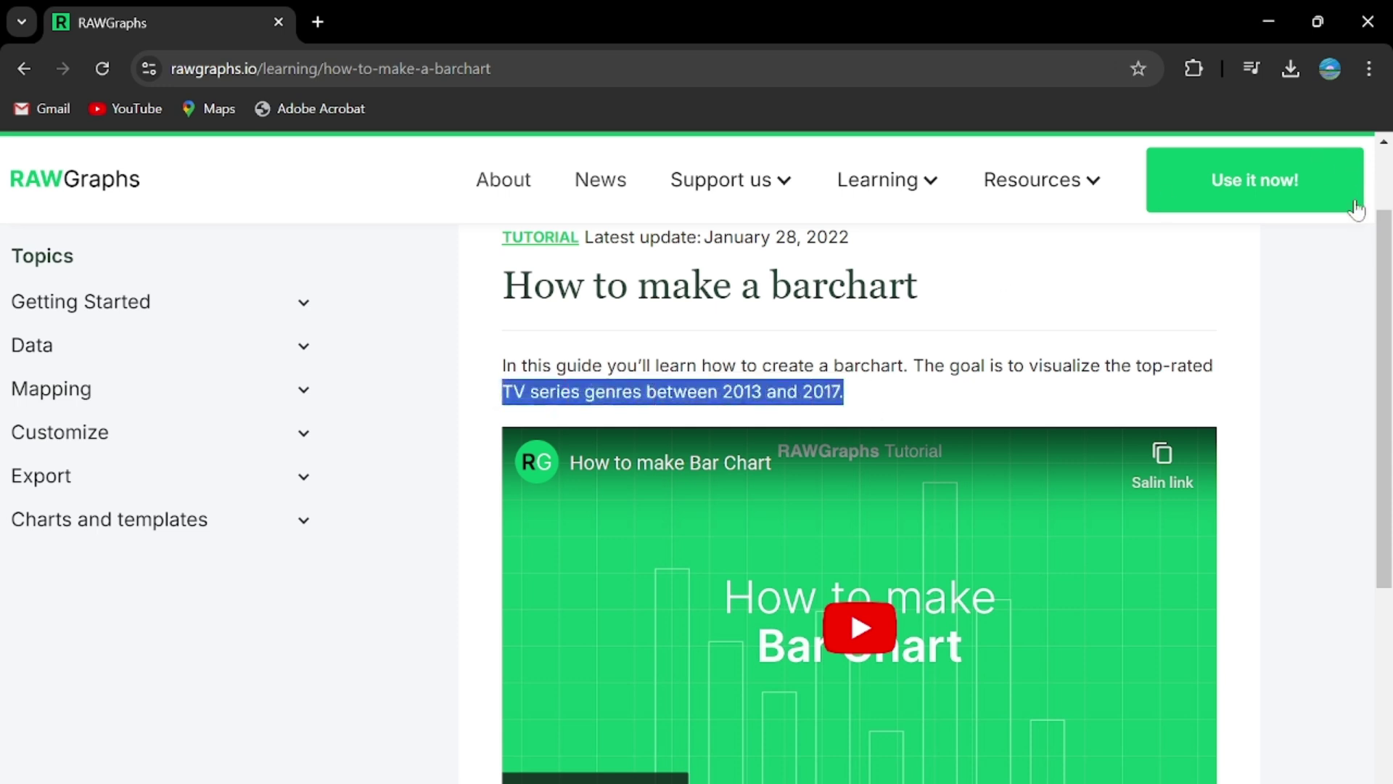
# - Open the RAWGraphs 2.0 app and load the Netflix Original Series 2013/2017 data sample
pyautogui.click(1225, 196)
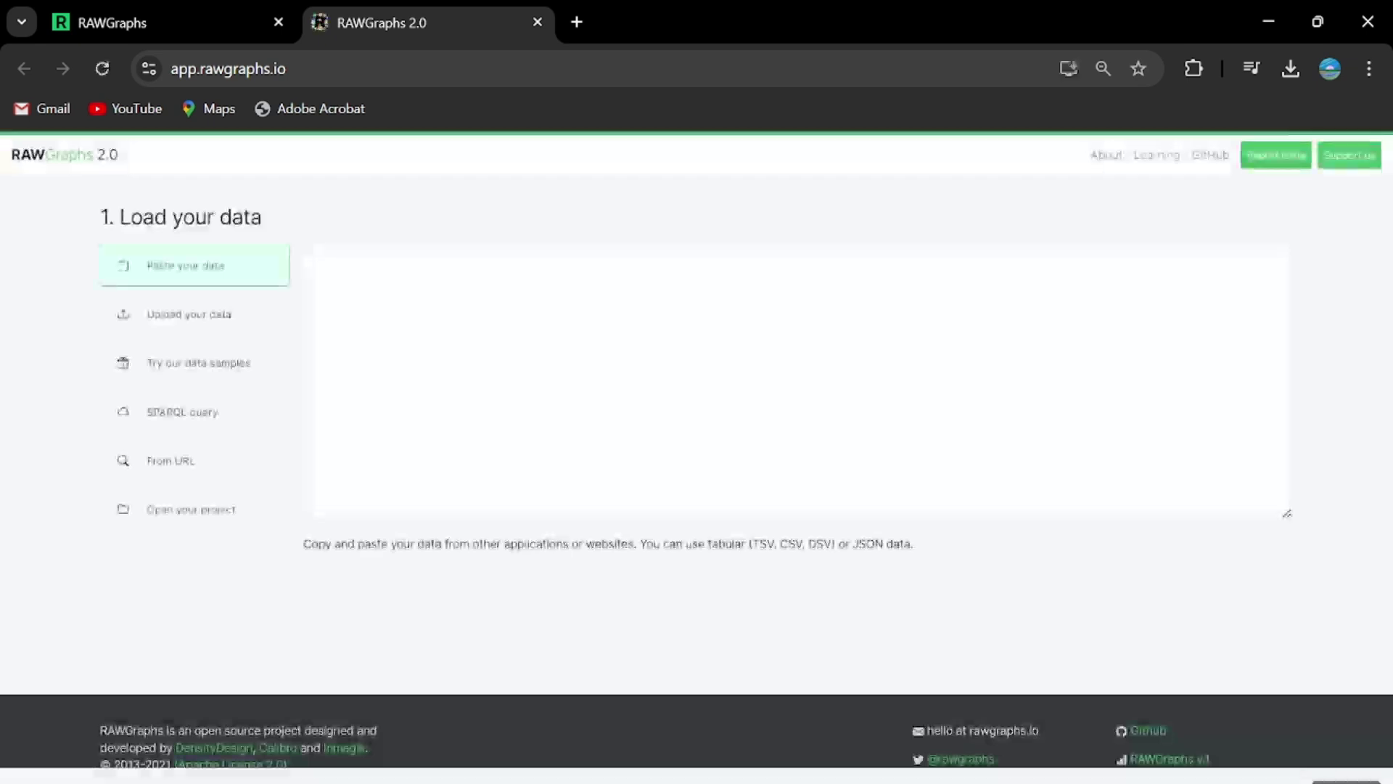
pyautogui.click(223, 372)
pyautogui.scroll(-1, 1099, 428)
pyautogui.scroll(-6, 1101, 428)
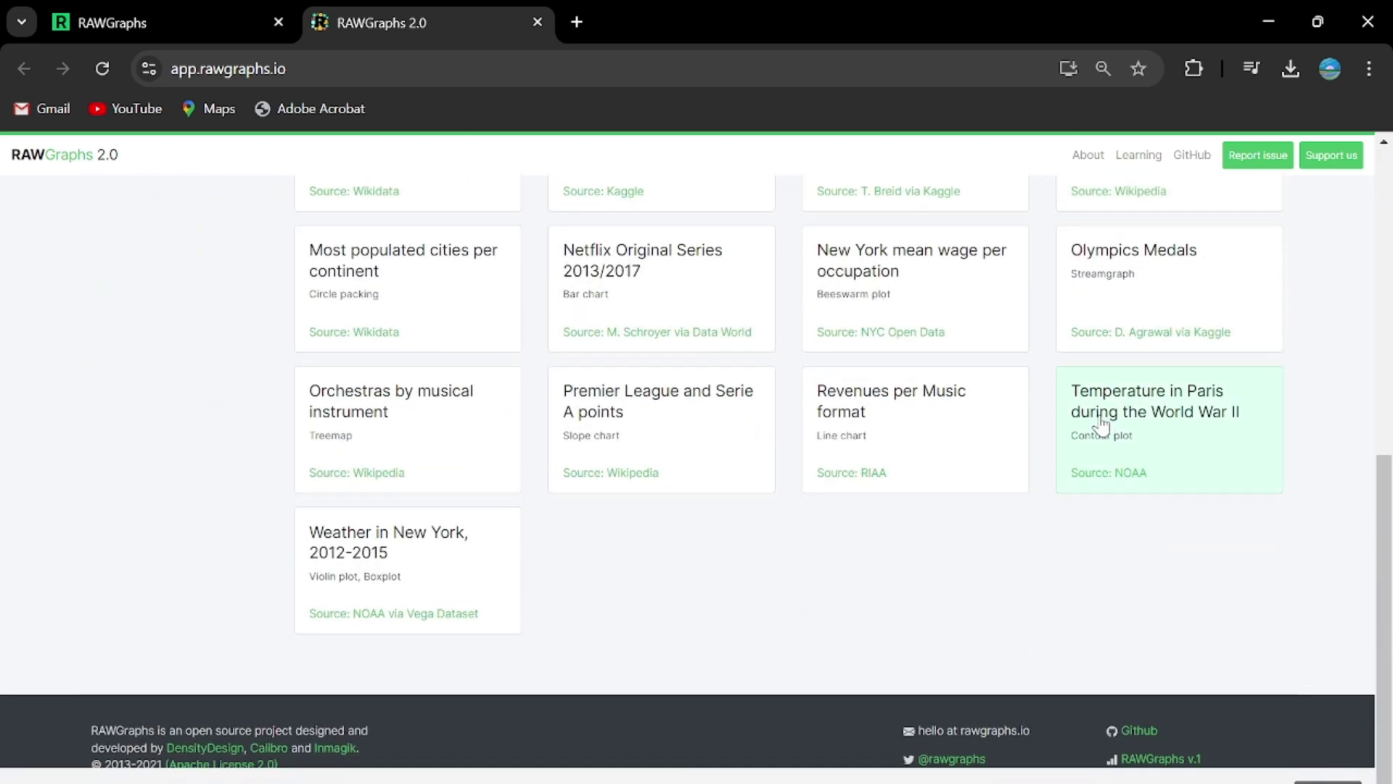
pyautogui.scroll(4, 1101, 427)
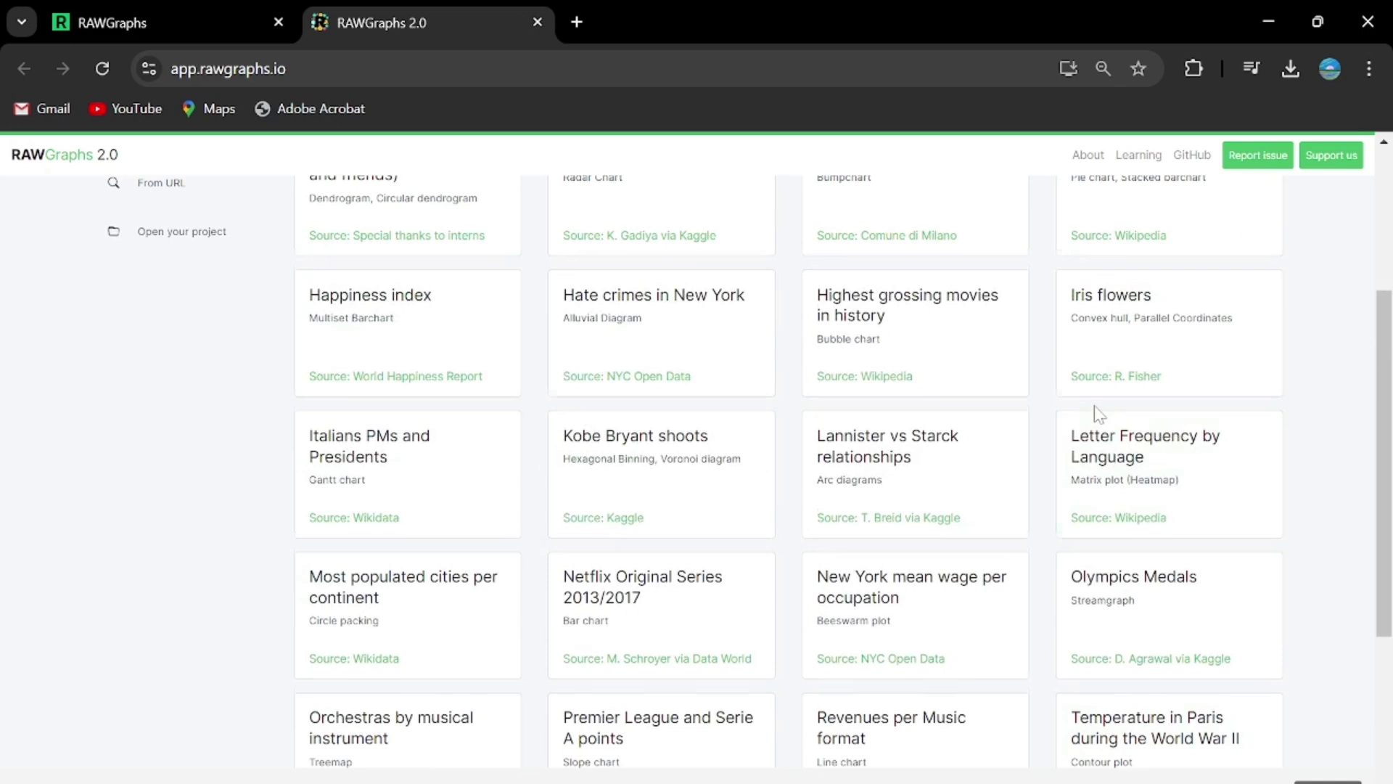
pyautogui.scroll(1, 1099, 414)
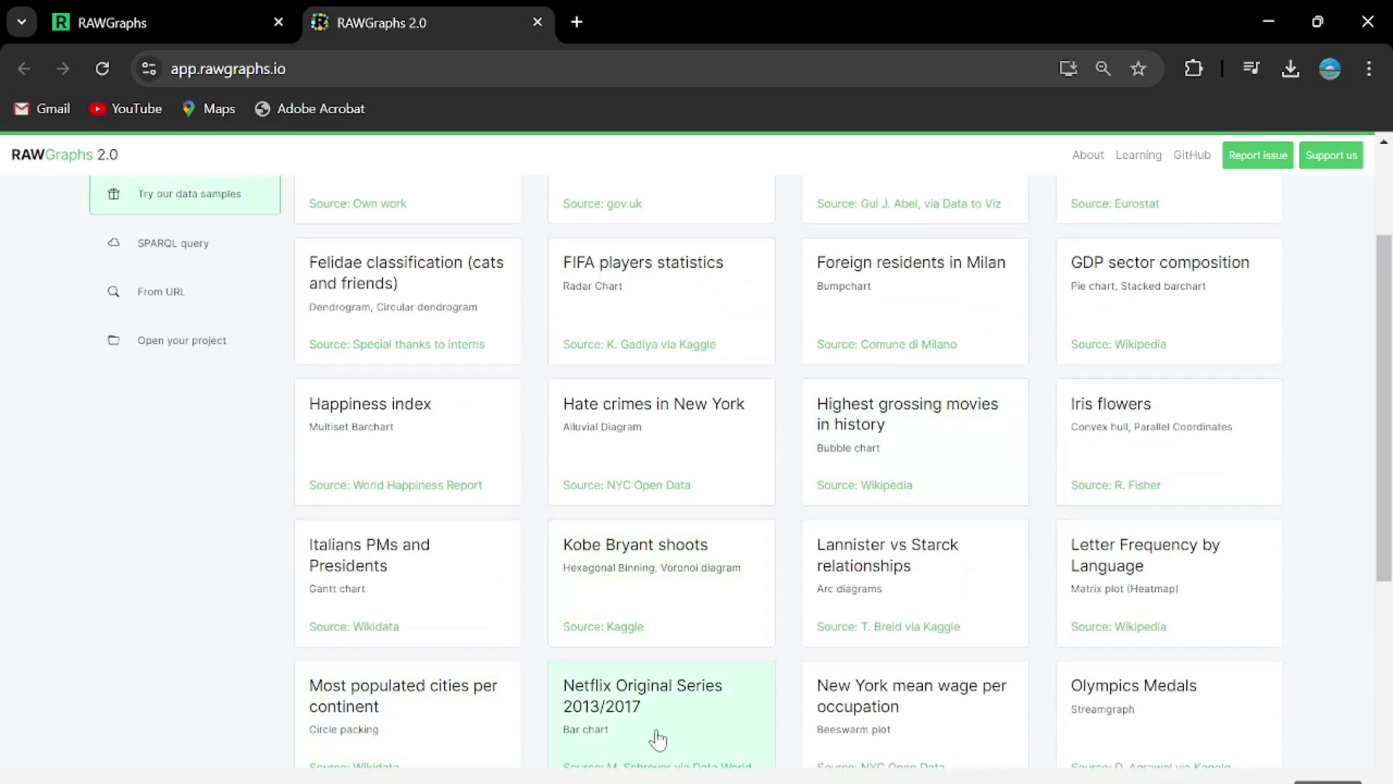
pyautogui.click(715, 693)
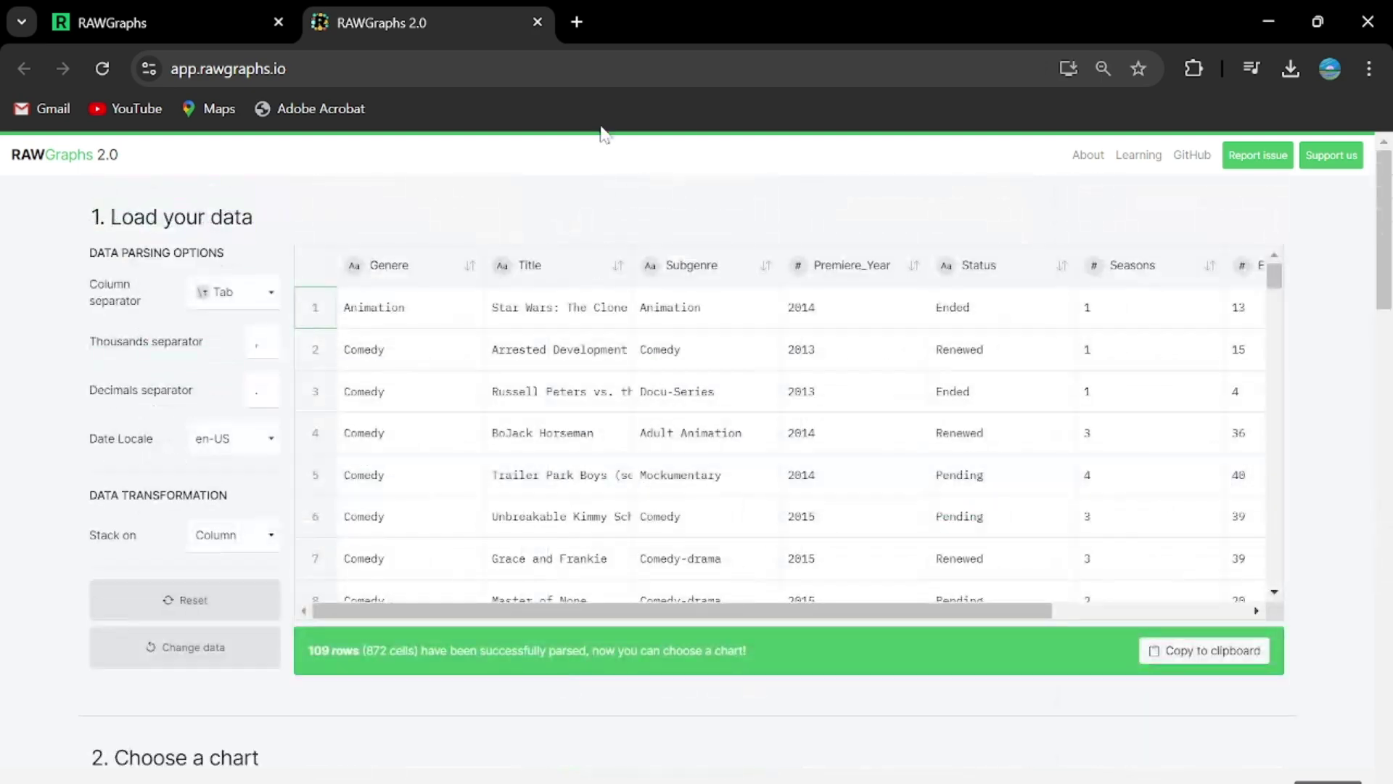
# - Choose Bar chart as the chart type and highlight its description for reading
pyautogui.scroll(-7, 684, 202)
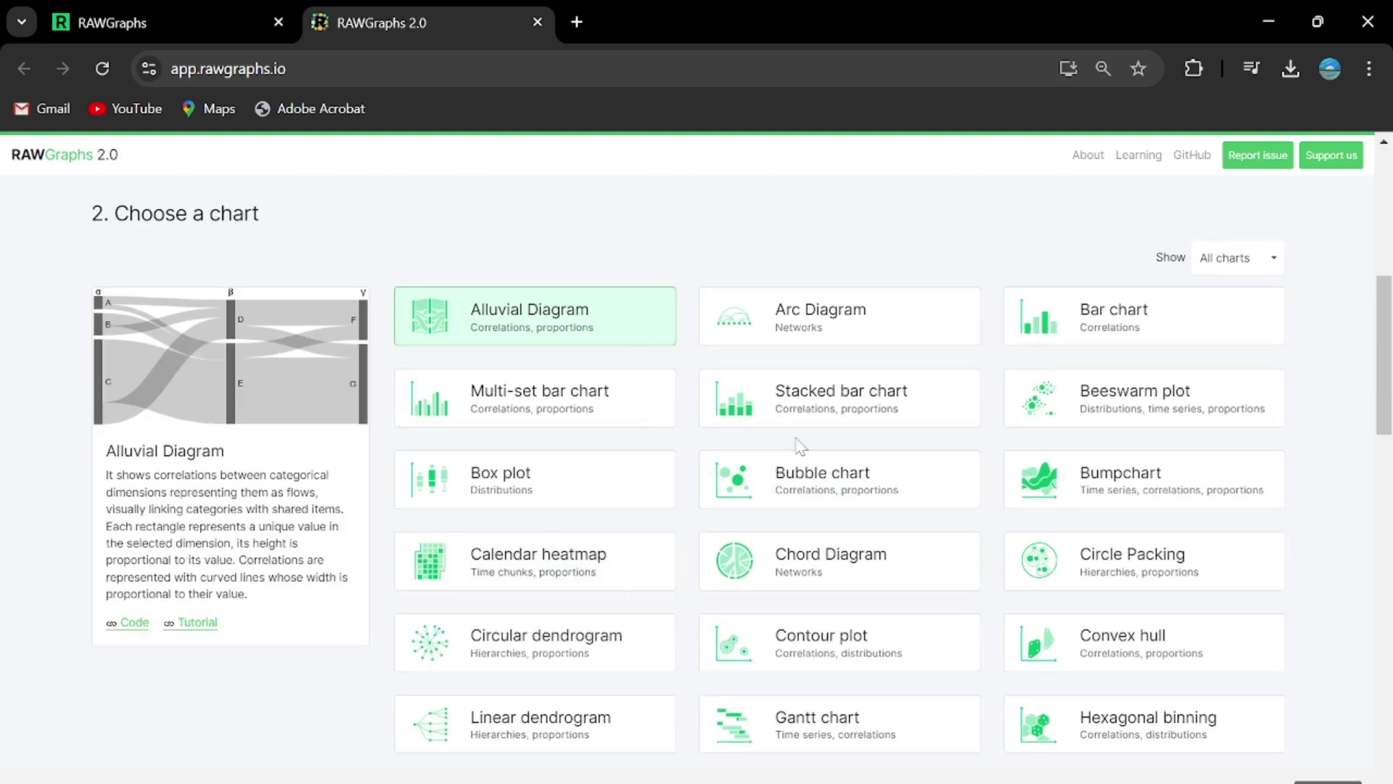
pyautogui.click(1042, 319)
pyautogui.scroll(-5, 754, 356)
pyautogui.scroll(-10, 821, 407)
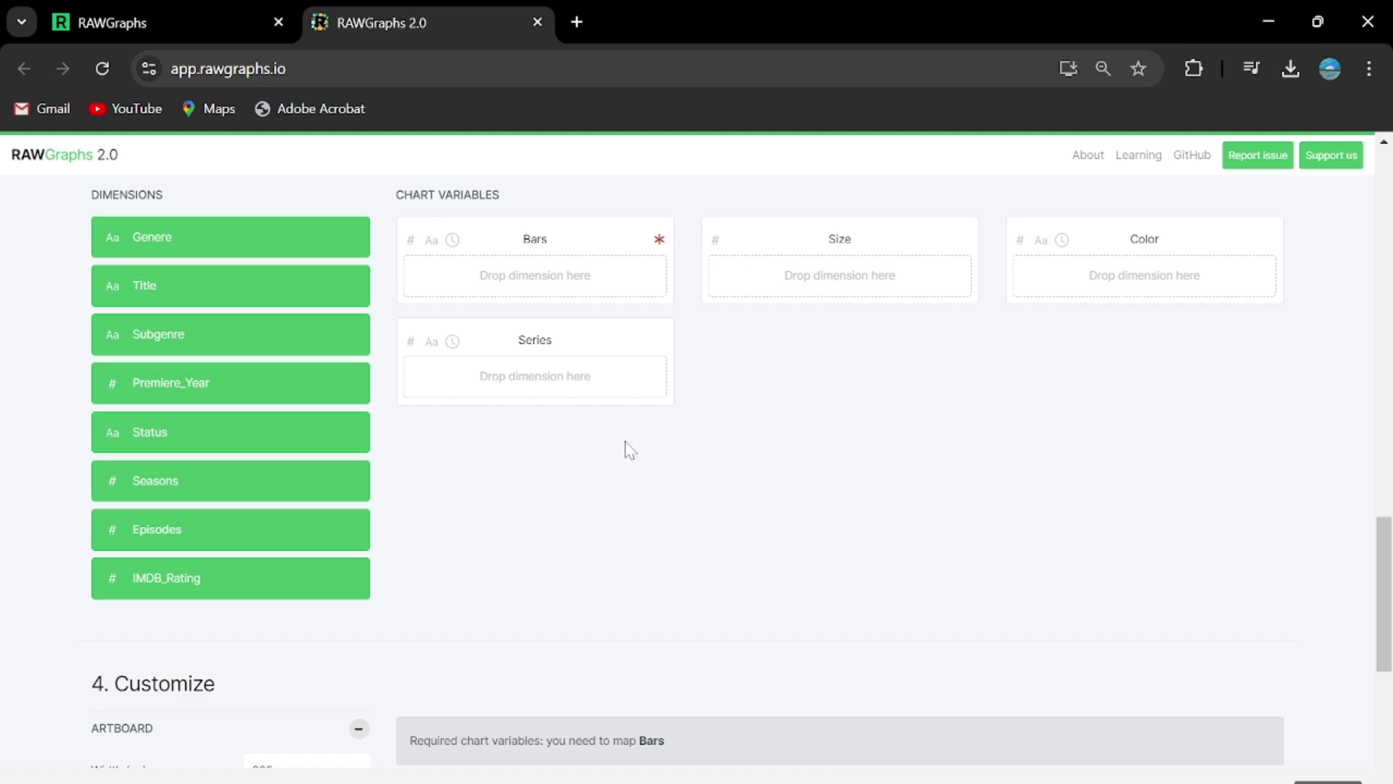
pyautogui.scroll(13, 617, 439)
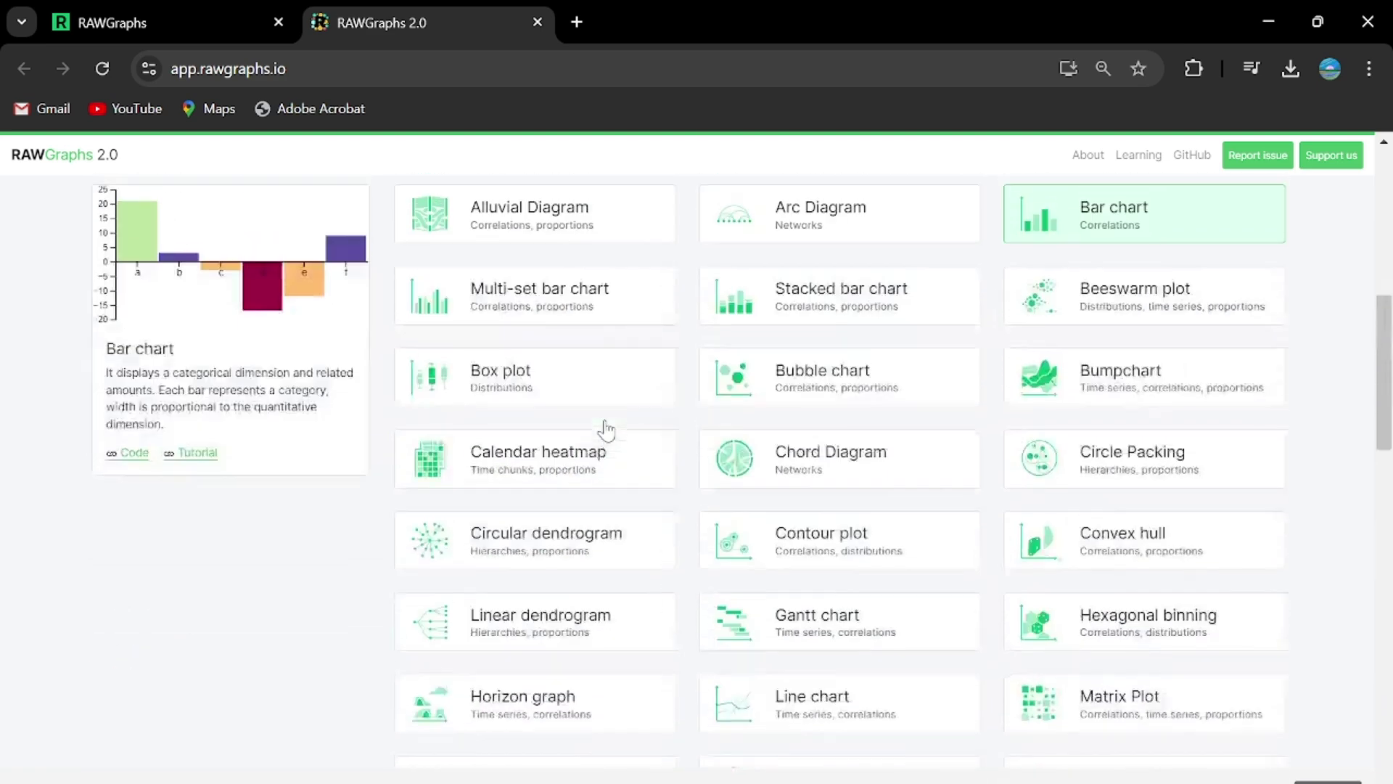
pyautogui.moveTo(104, 482); pyautogui.dragTo(297, 539)
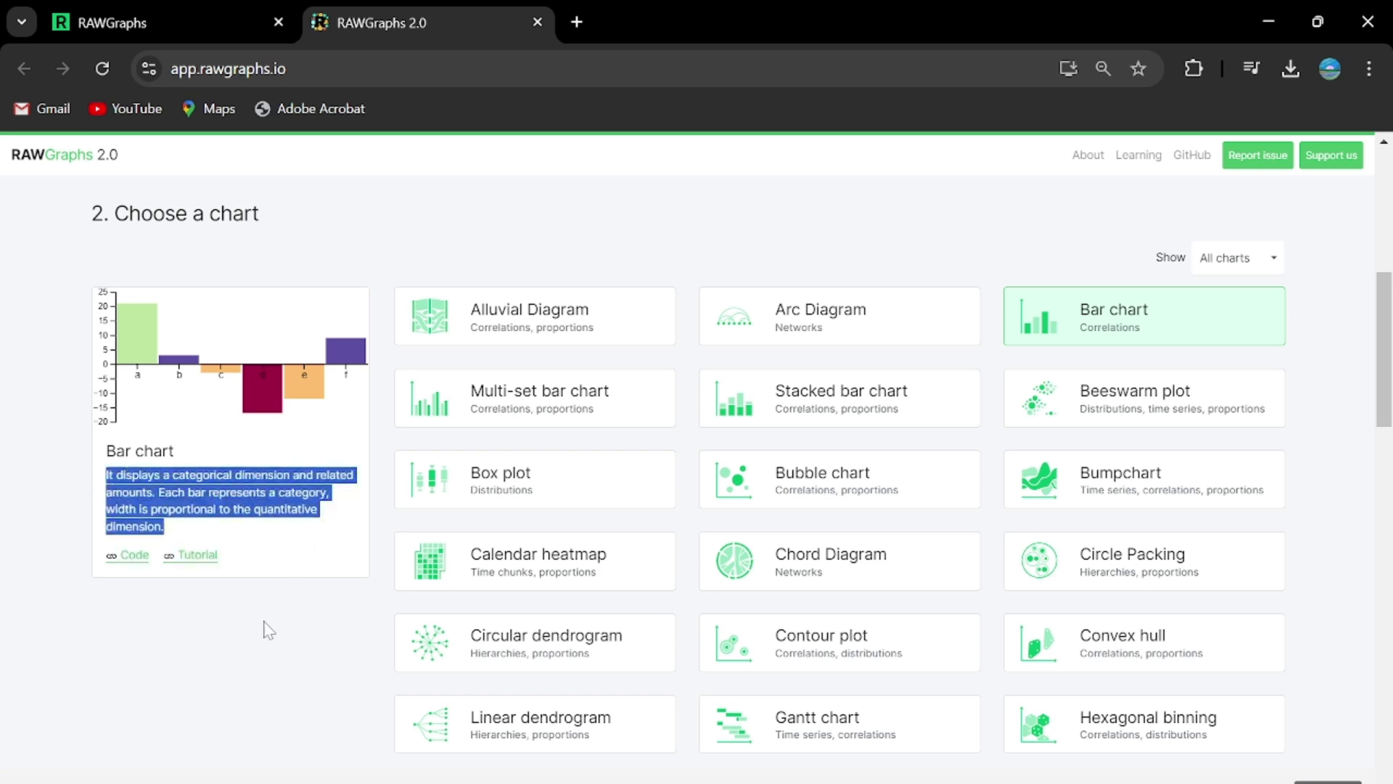
pyautogui.click(273, 650)
# - Translate the page into Indonesian and highlight the bar chart description for reading
pyautogui.click(1370, 68)
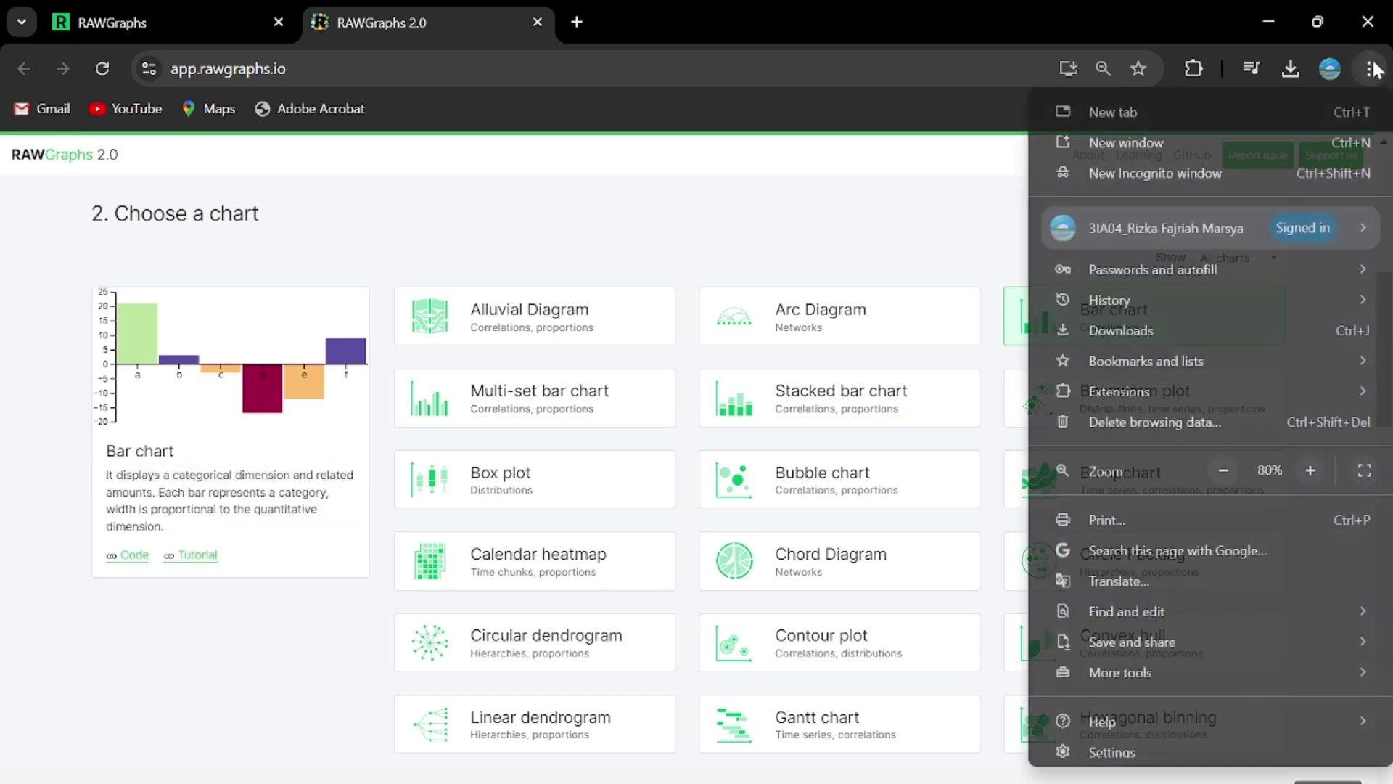
pyautogui.click(1161, 580)
pyautogui.click(954, 115)
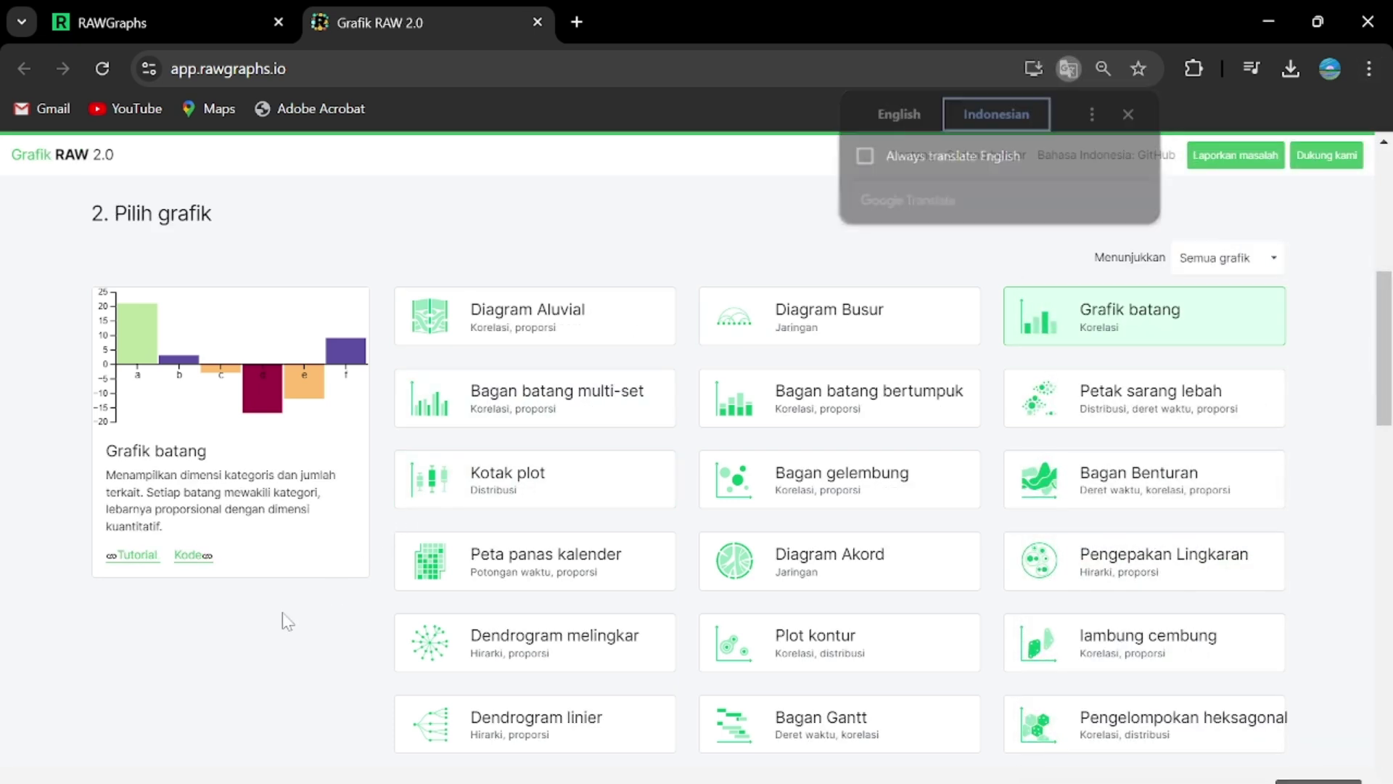
pyautogui.moveTo(106, 479); pyautogui.dragTo(269, 538)
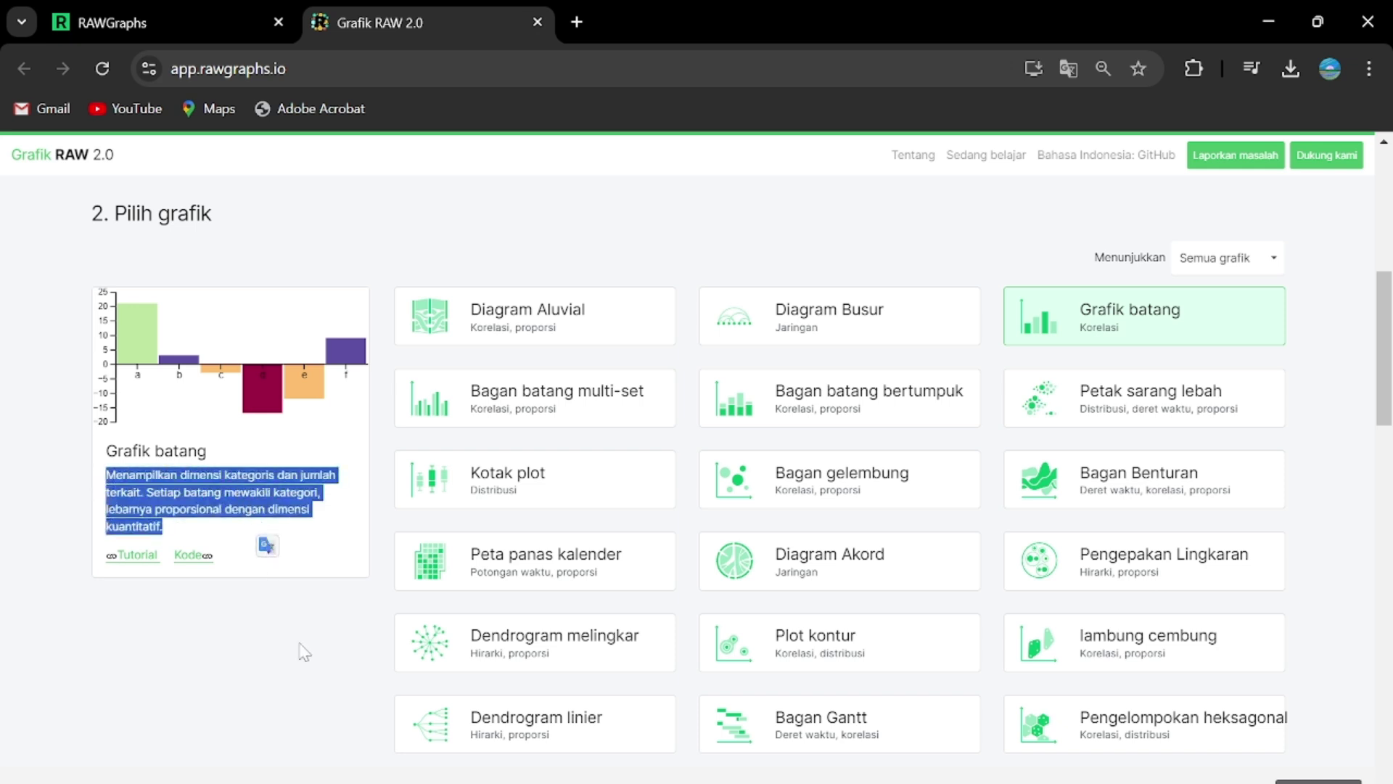
# - Map the Genere dimension to the Bars variable and the Seasons dimension to the Series variable
pyautogui.scroll(-8, 305, 652)
pyautogui.scroll(5, 262, 504)
pyautogui.scroll(-7, 352, 336)
pyautogui.scroll(-6, 450, 356)
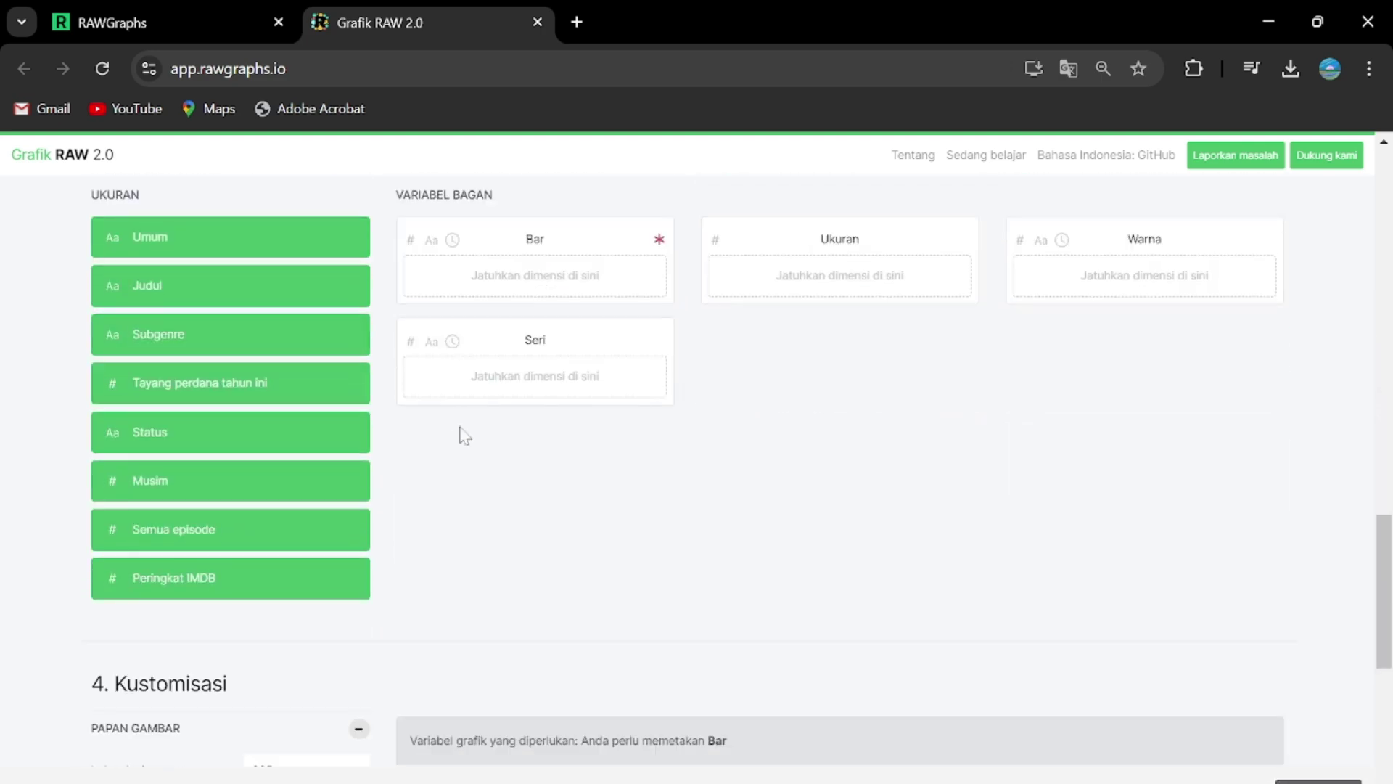
pyautogui.scroll(-6, 519, 586)
pyautogui.scroll(6, 509, 585)
pyautogui.scroll(1, 508, 583)
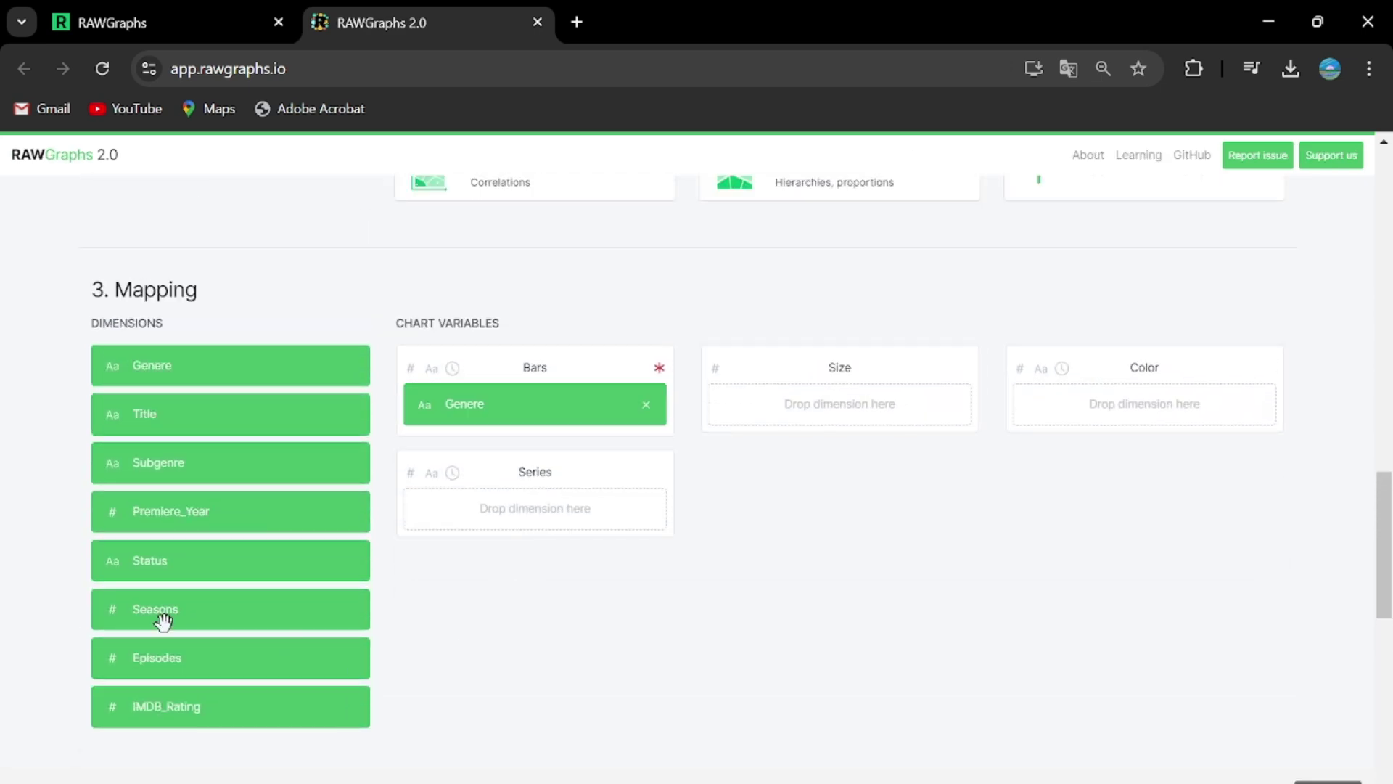
pyautogui.moveTo(191, 617); pyautogui.dragTo(513, 526)
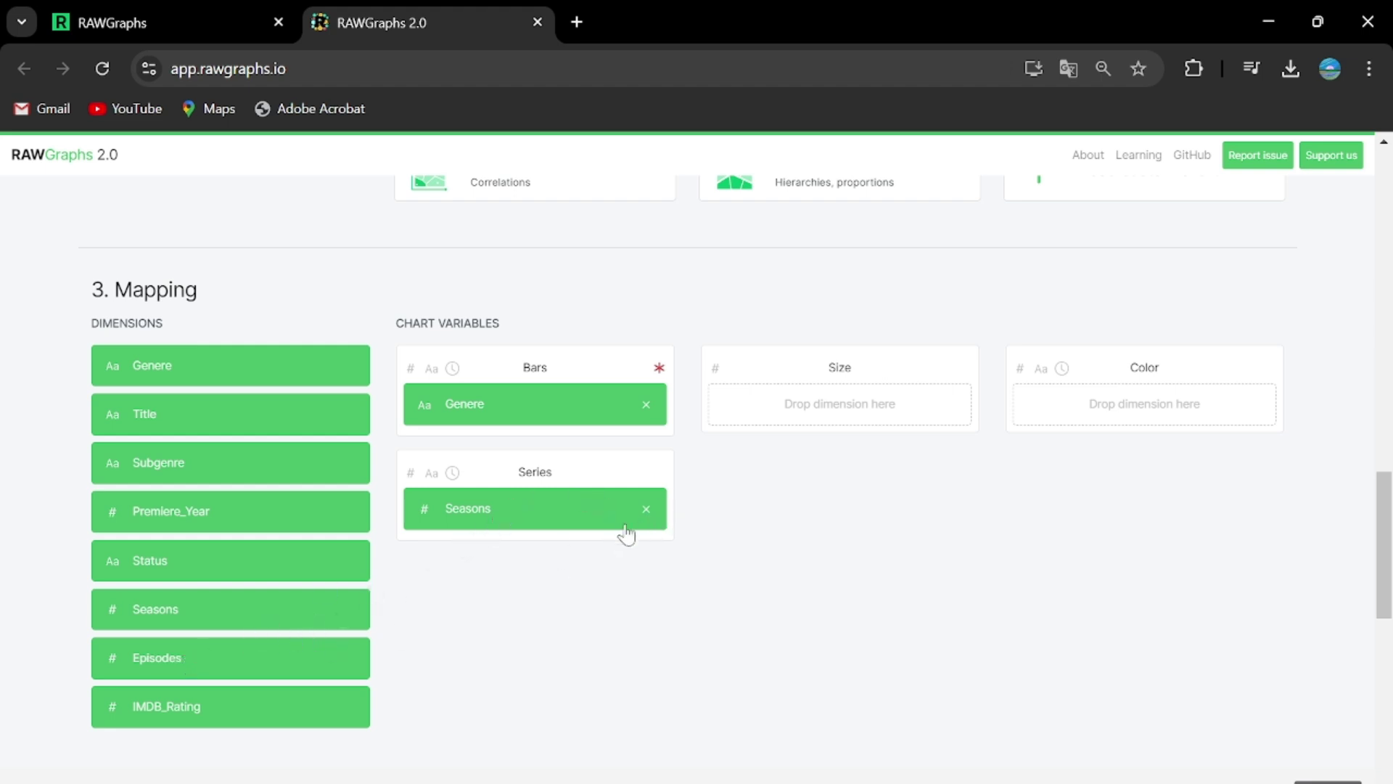
# - Remove Seasons from the Series variable and map the IMDB_Rating dimension to the Size variable
pyautogui.click(646, 510)
pyautogui.moveTo(185, 705); pyautogui.dragTo(857, 421)
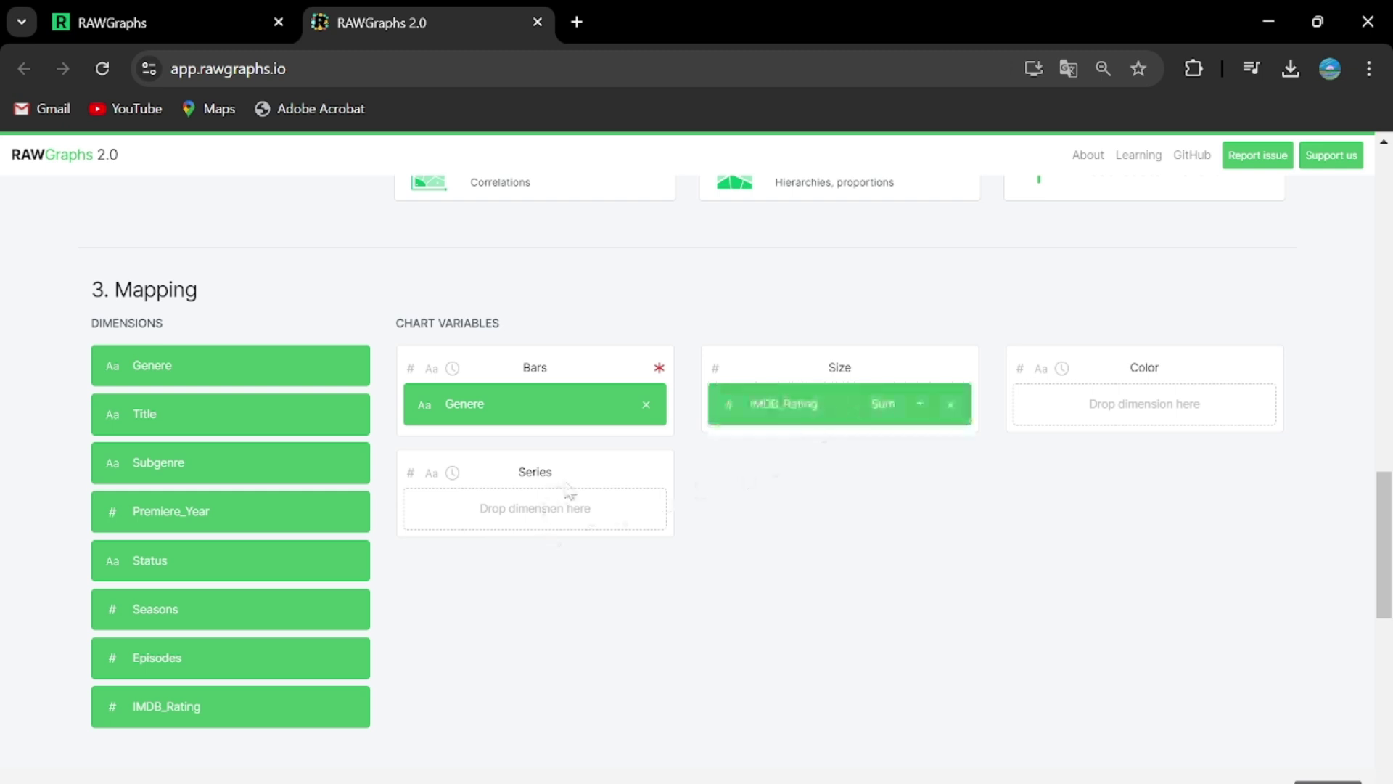
pyautogui.scroll(-10, 559, 494)
pyautogui.scroll(3, 626, 540)
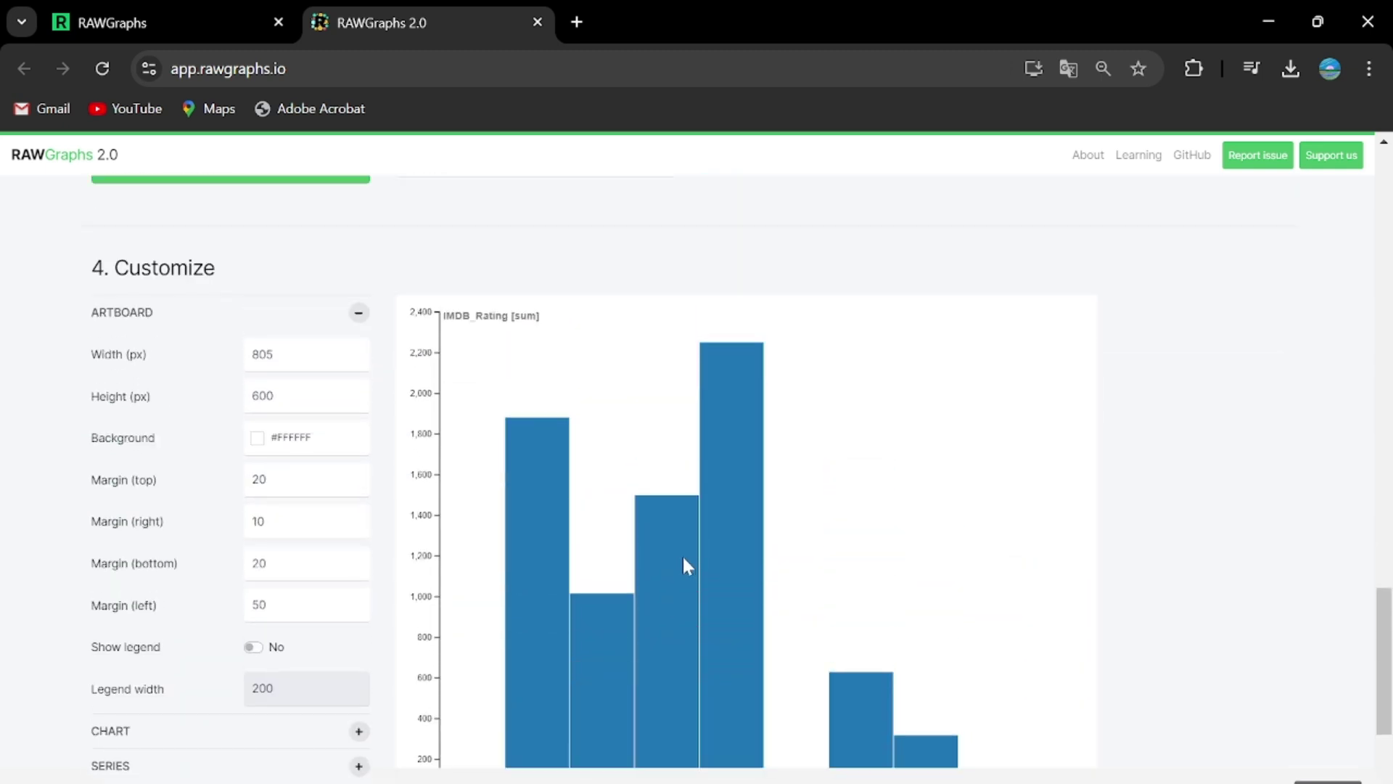
# - Map the Genere dimension to the Color variable so each bar gets its own colour
pyautogui.scroll(5, 676, 559)
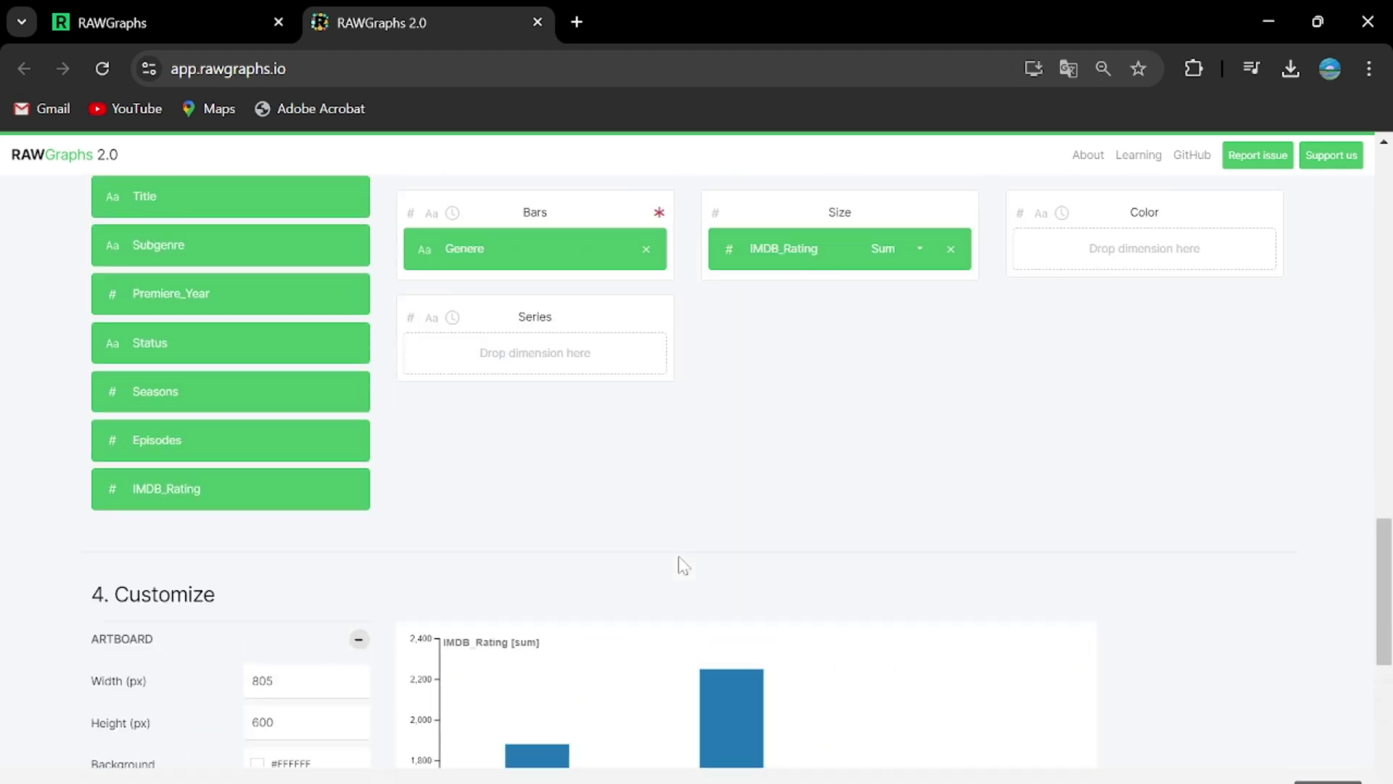
pyautogui.scroll(2, 669, 549)
pyautogui.moveTo(171, 365); pyautogui.dragTo(1095, 417)
pyautogui.scroll(-7, 879, 581)
pyautogui.scroll(-4, 876, 577)
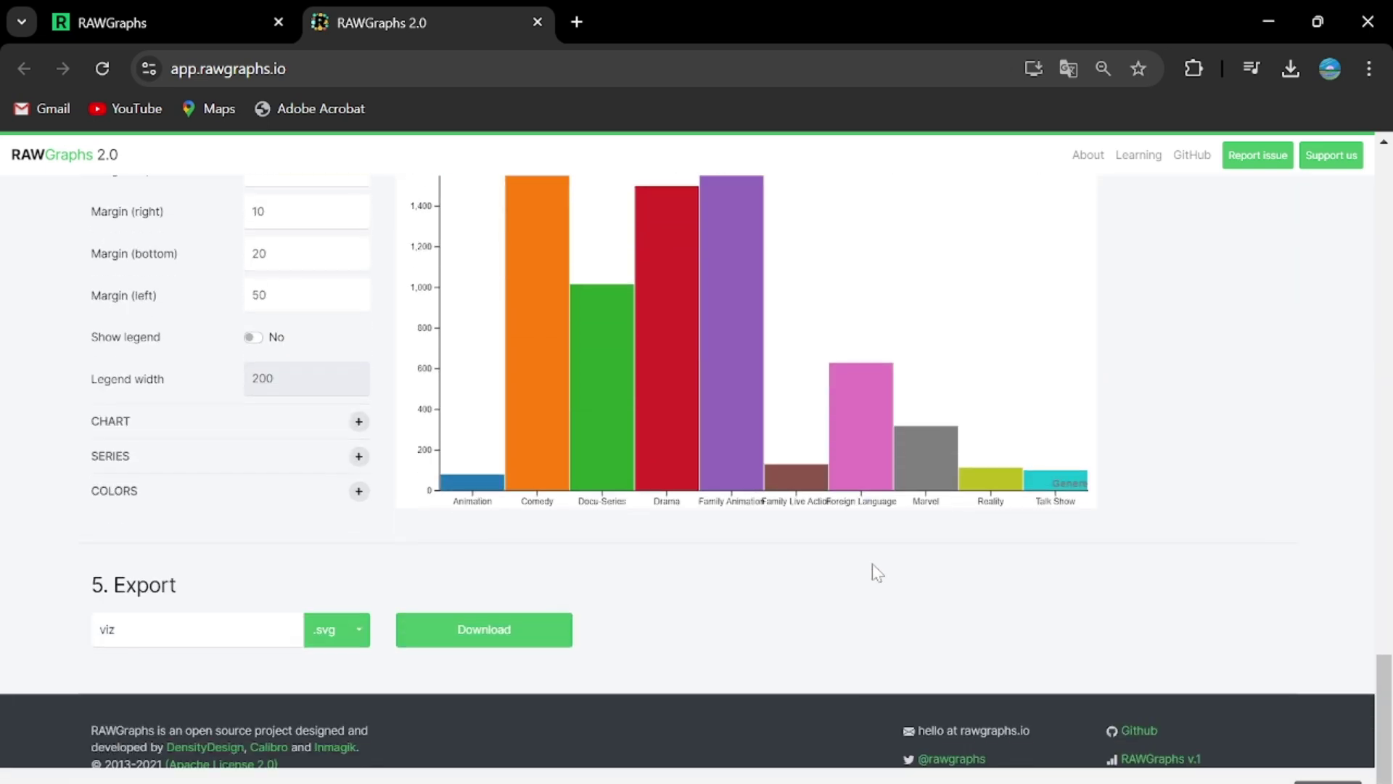
pyautogui.scroll(14, 876, 569)
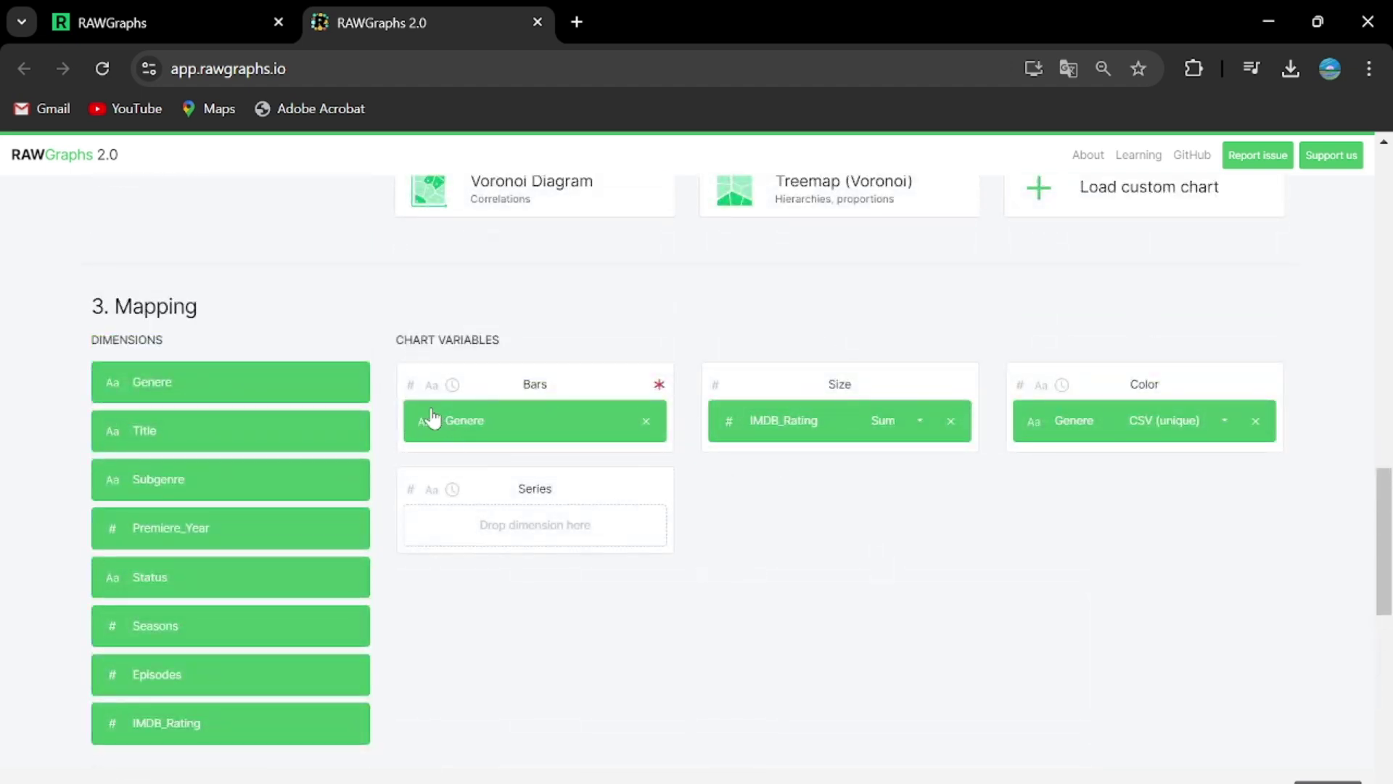
# - Set the artboard width to 1280 px and the height to 720 px
pyautogui.scroll(-9, 638, 539)
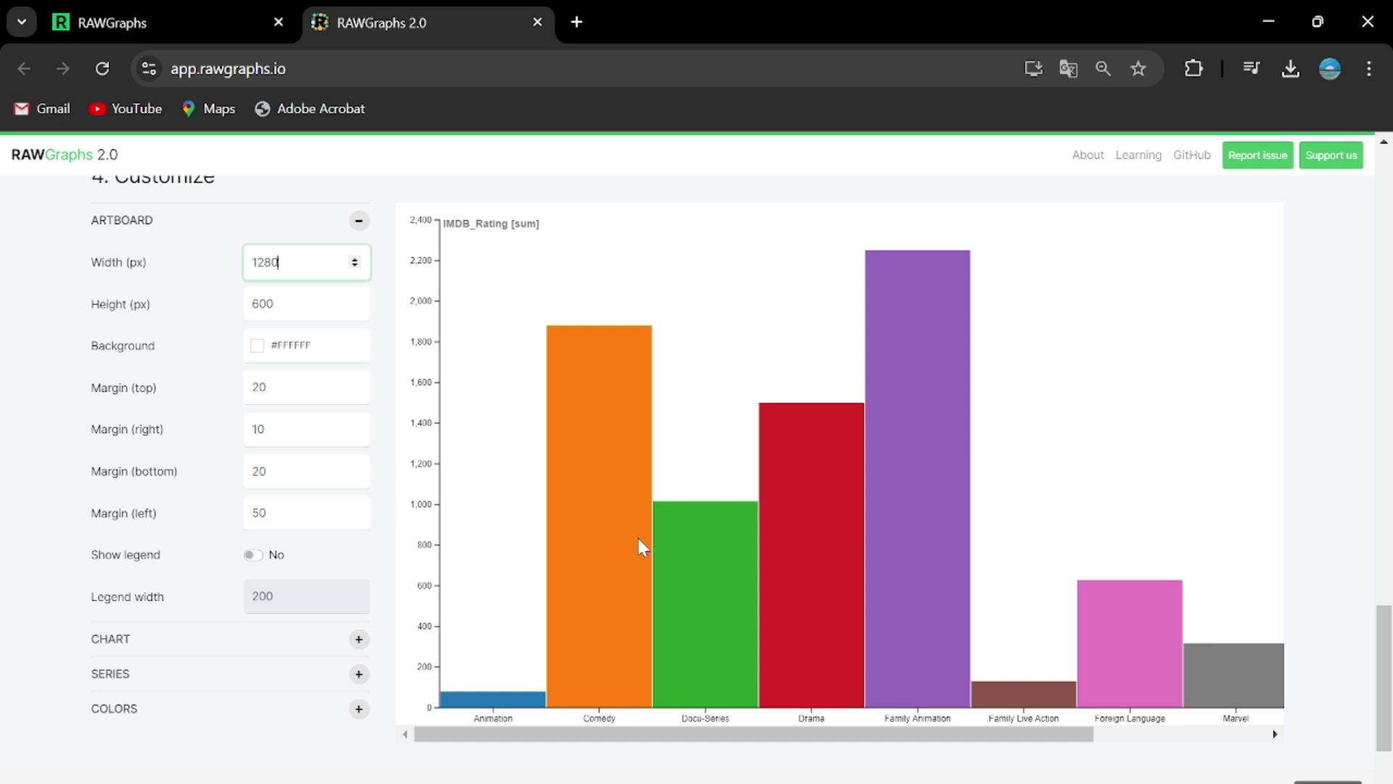
pyautogui.press('Tab')
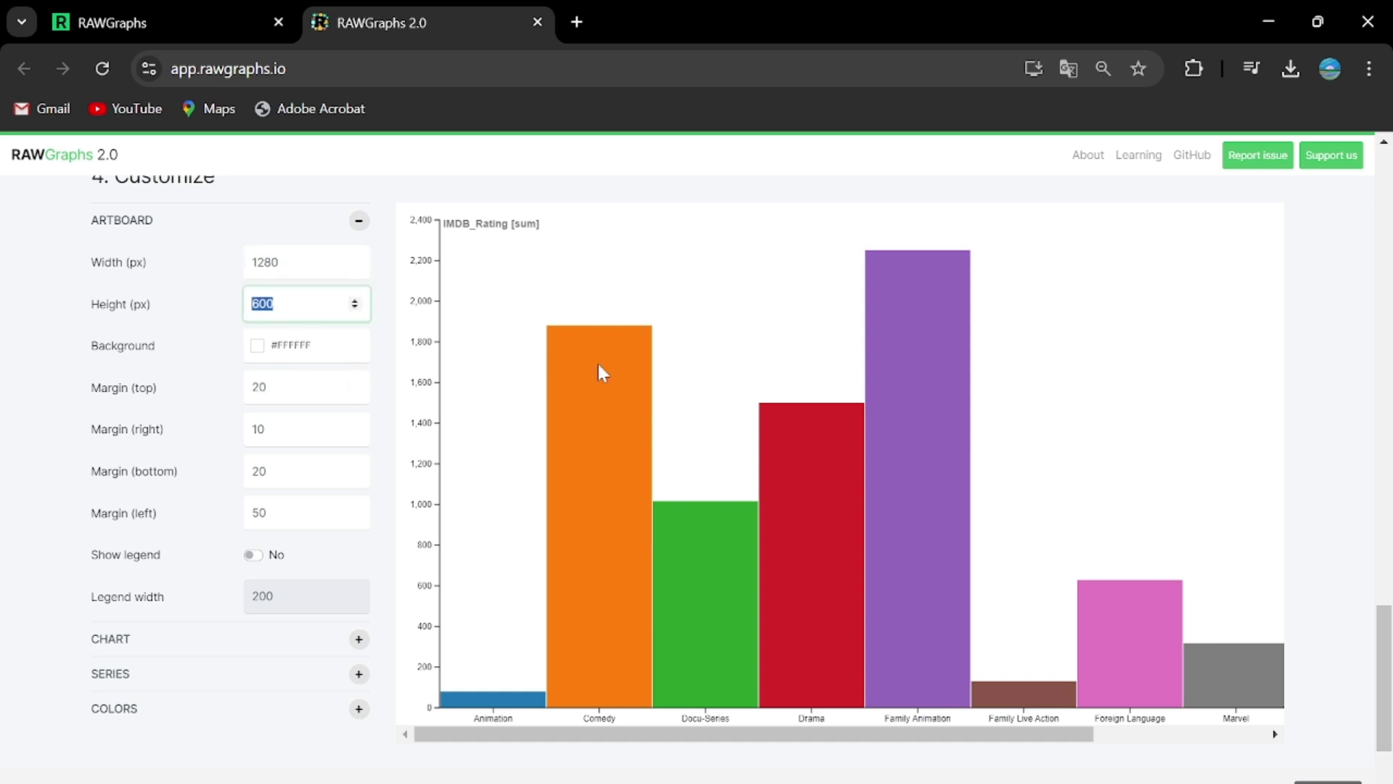
pyautogui.scroll(3, 520, 376)
pyautogui.scroll(-6, 785, 461)
pyautogui.scroll(3, 785, 463)
pyautogui.write('720')
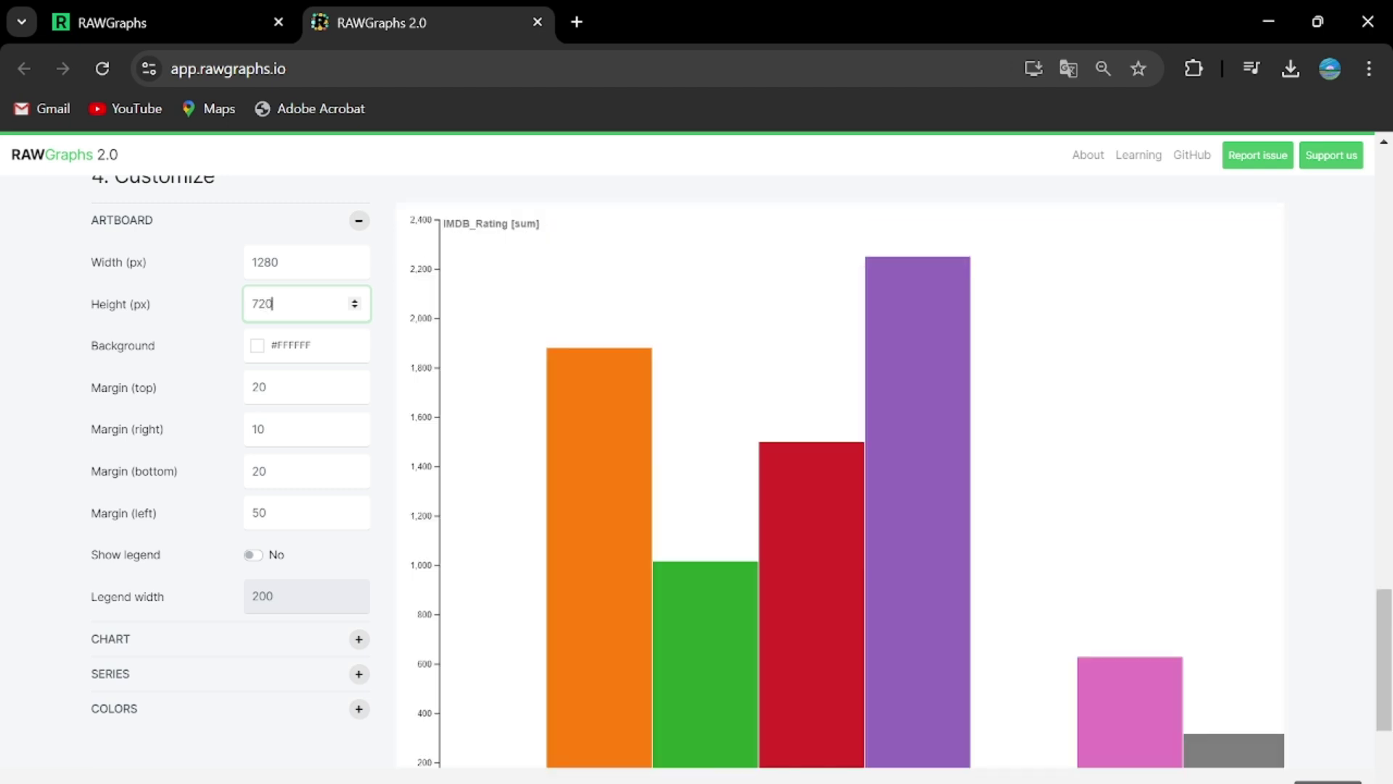
pyautogui.scroll(-5, 716, 385)
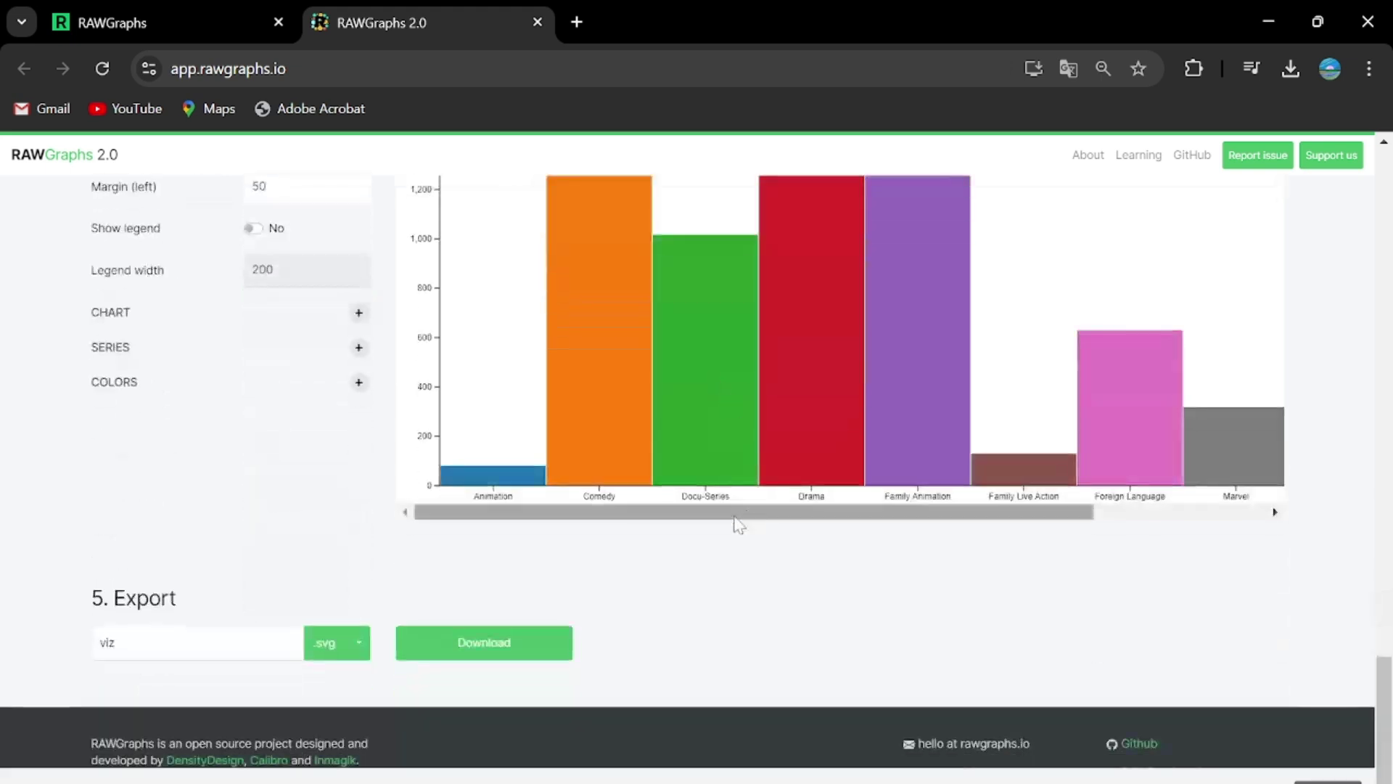
pyautogui.moveTo(726, 520); pyautogui.dragTo(1004, 563)
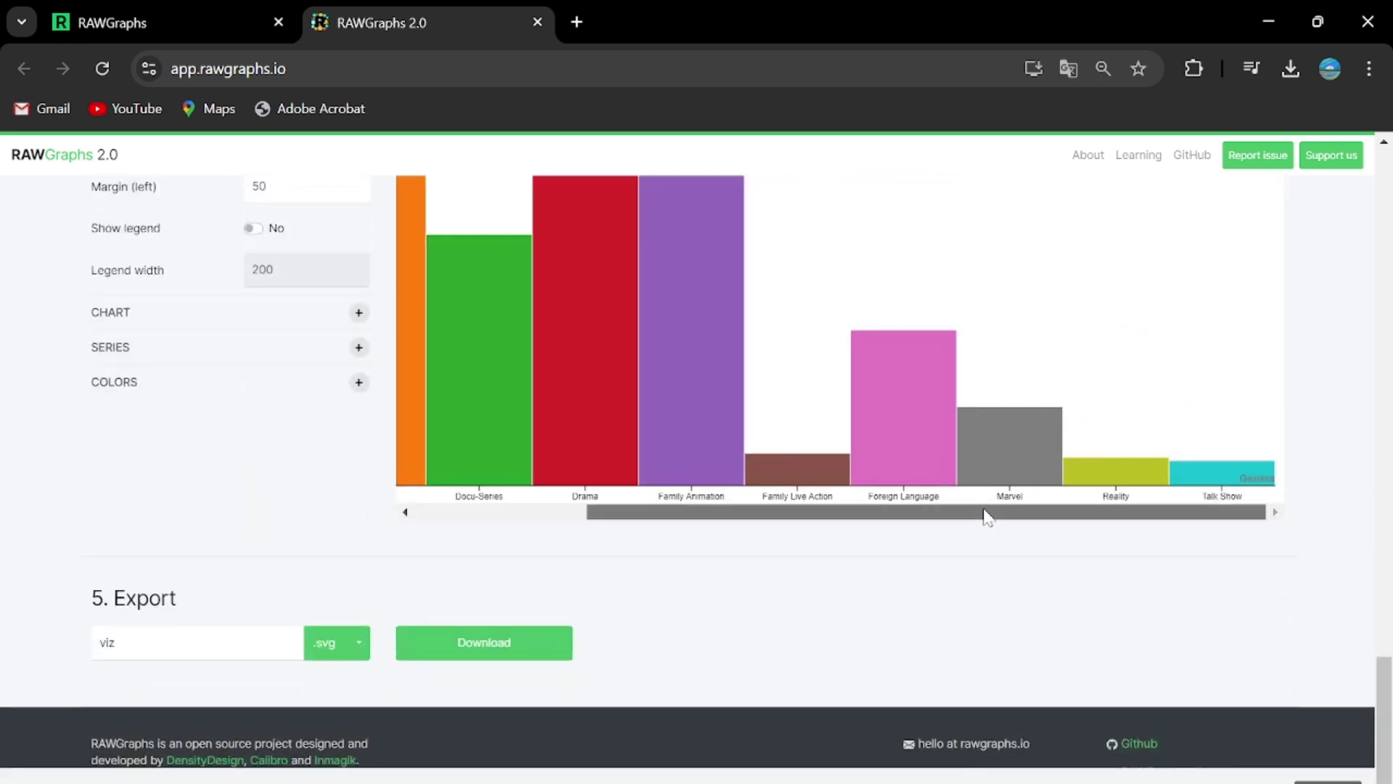
pyautogui.moveTo(989, 513); pyautogui.dragTo(664, 484)
pyautogui.scroll(6, 662, 484)
pyautogui.scroll(-3, 663, 485)
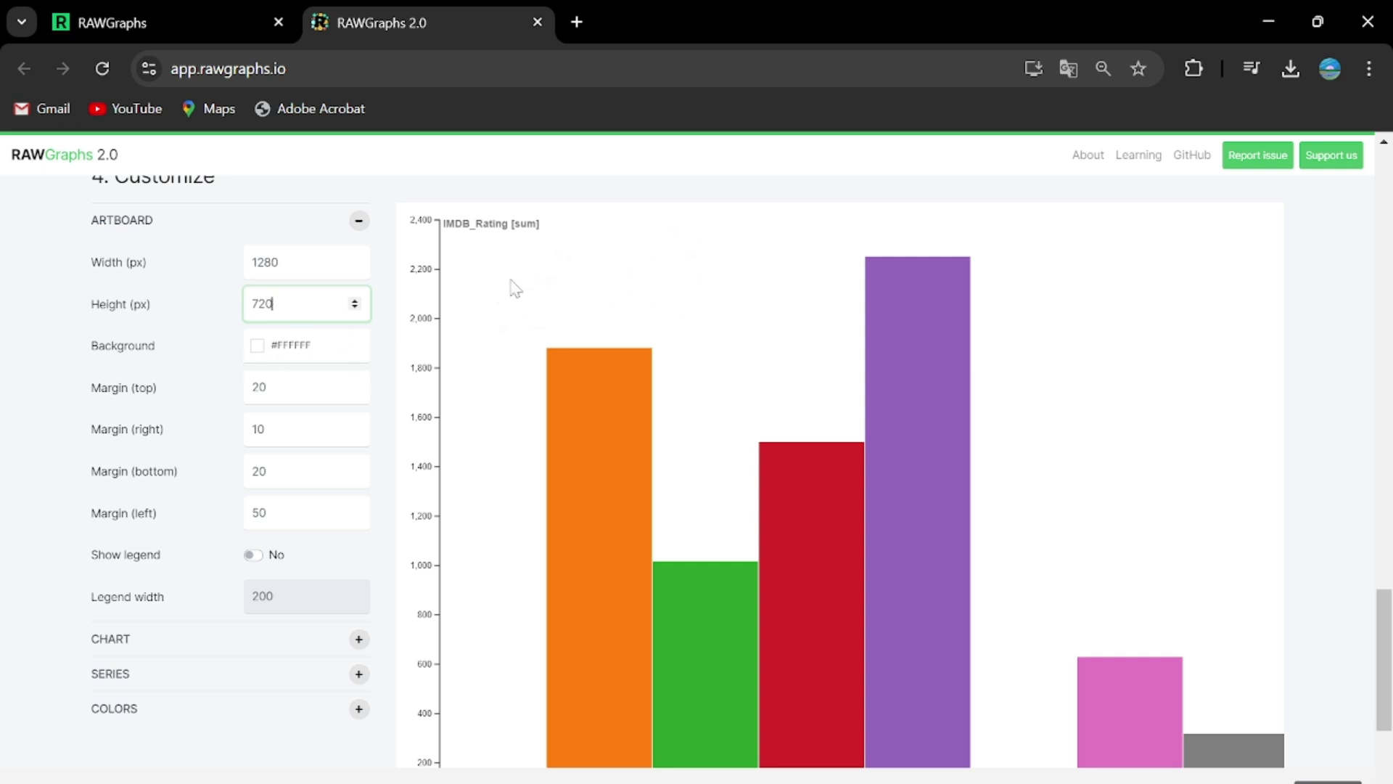
# - Change the artboard background colour to the light green preset #7ED321
pyautogui.click(258, 348)
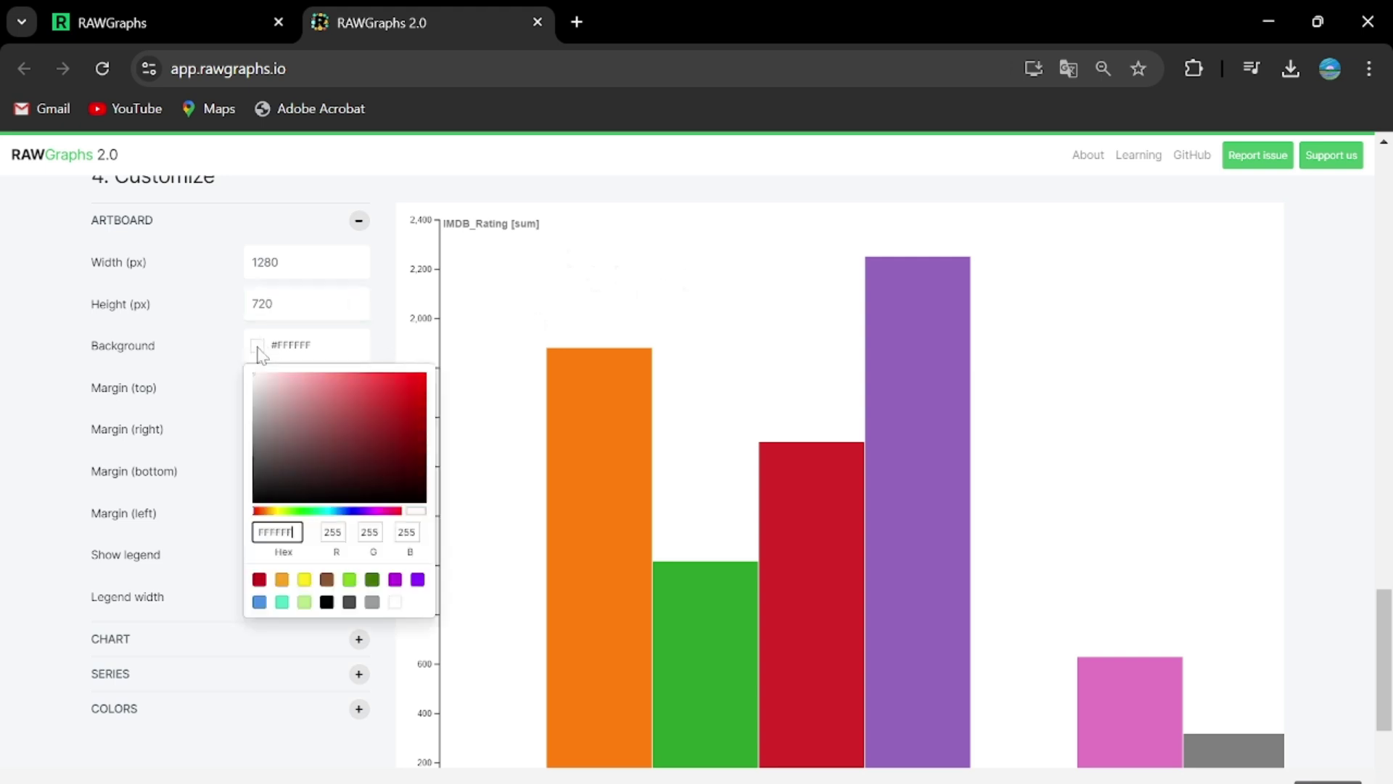
pyautogui.click(350, 579)
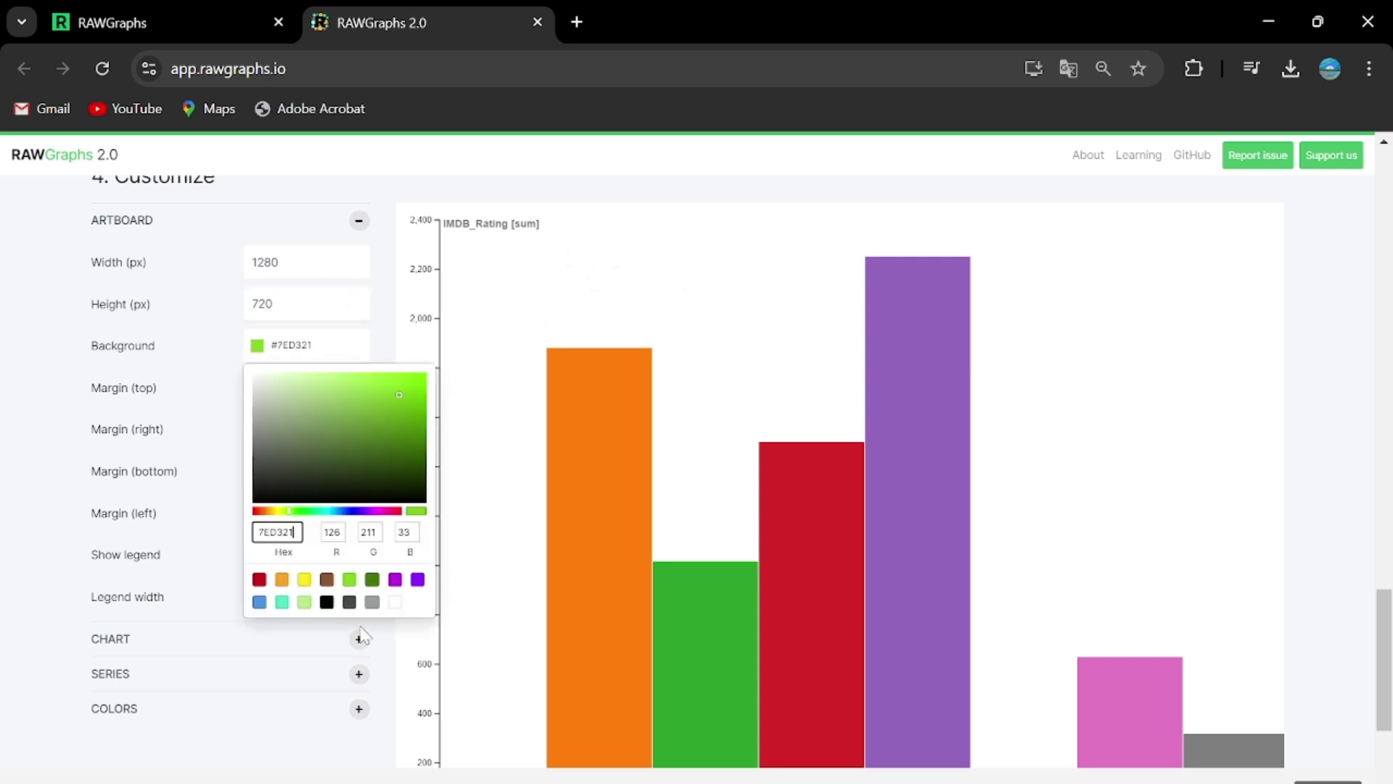
pyautogui.click(665, 259)
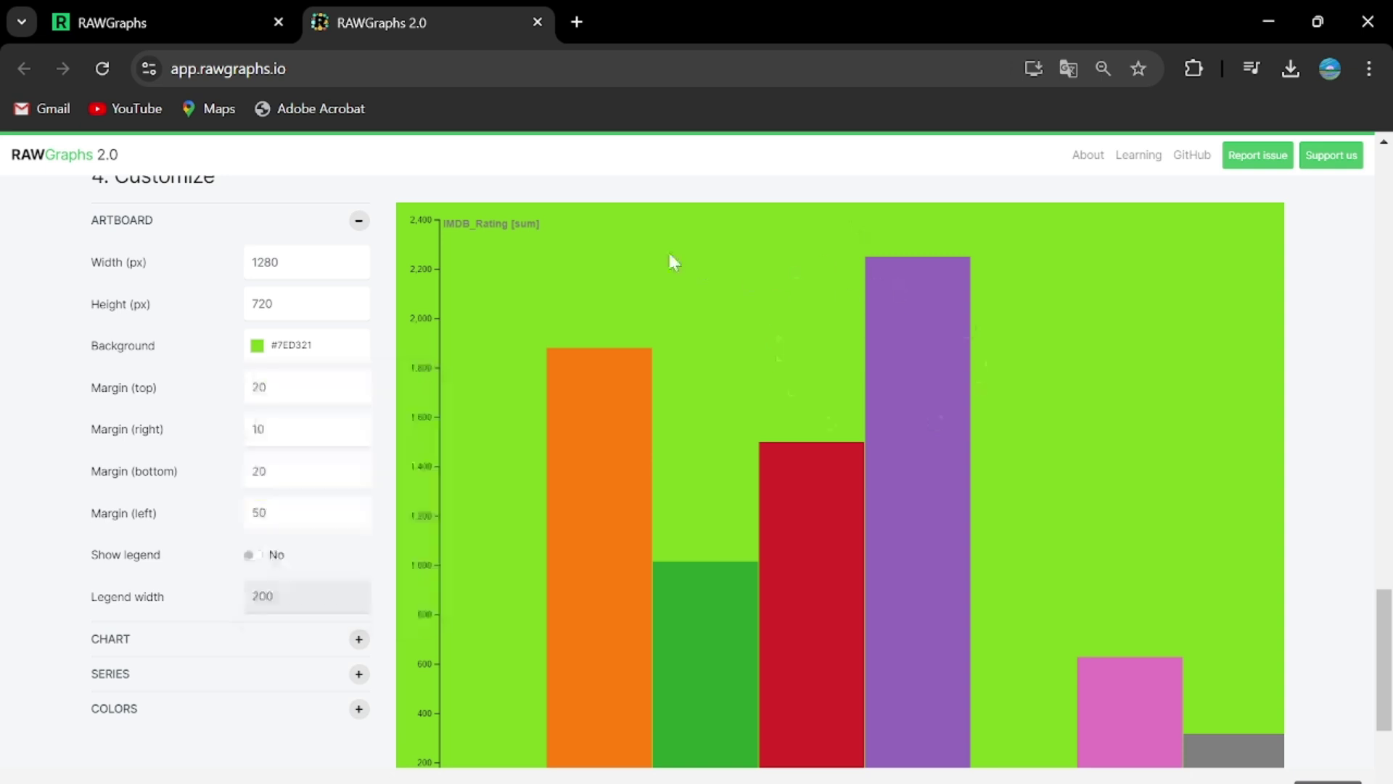
pyautogui.scroll(-2, 742, 337)
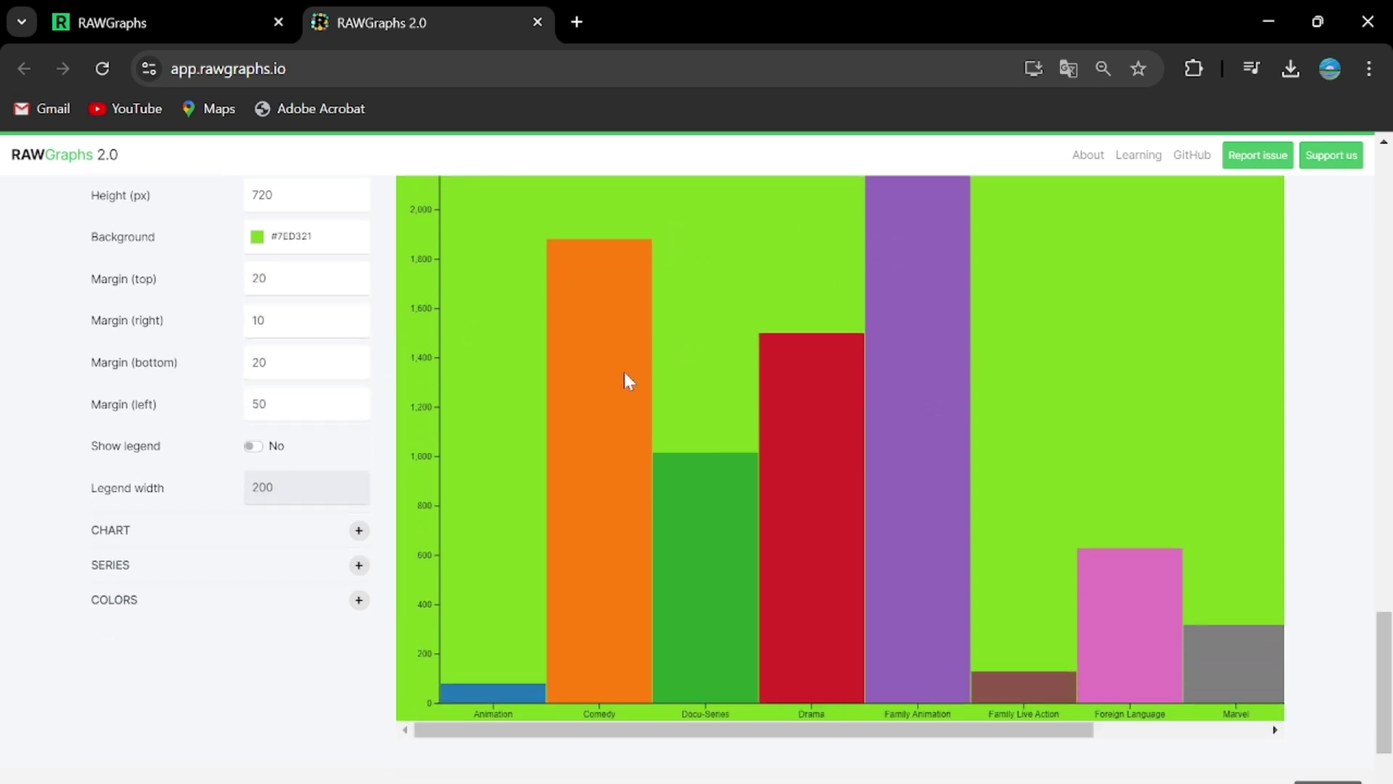
pyautogui.scroll(2, 625, 380)
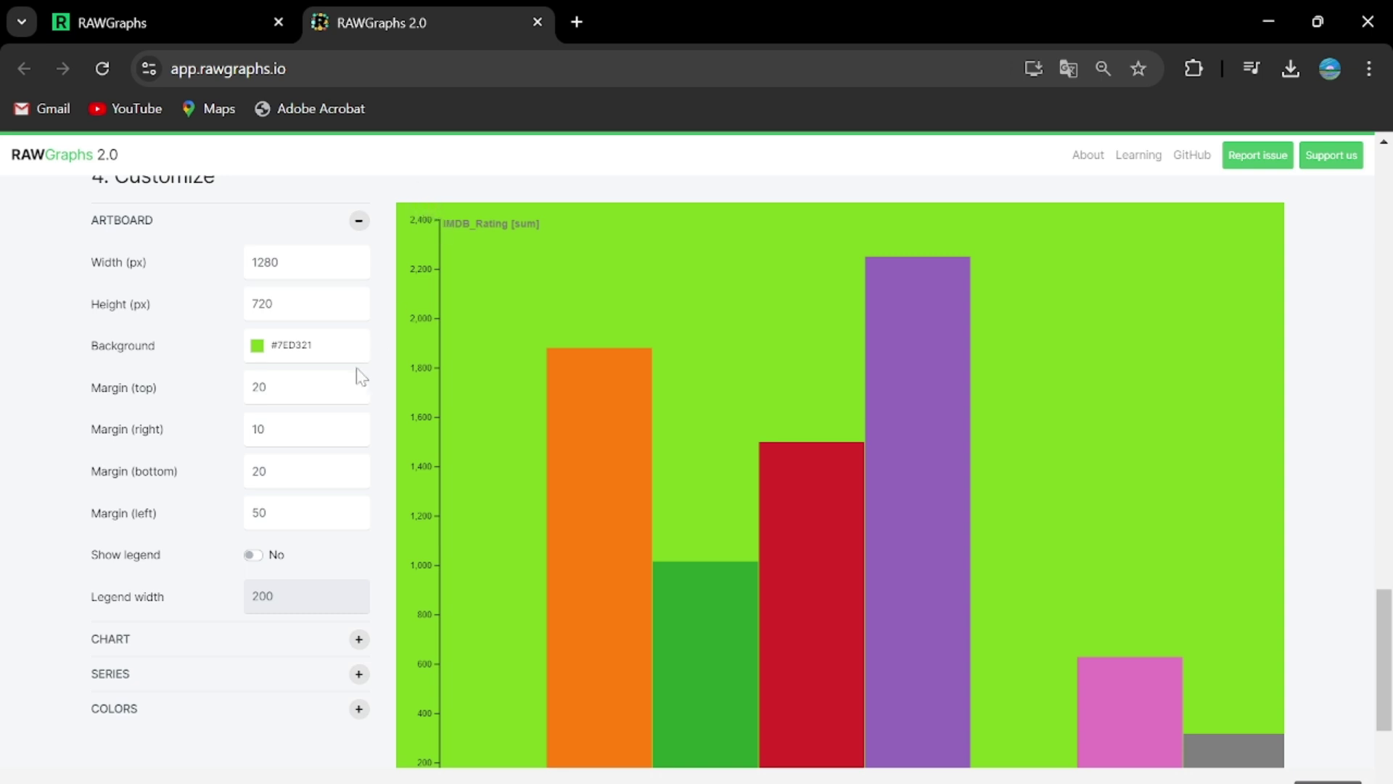
# - Set both the top and right margins of the artboard to 40
pyautogui.click(185, 390)
pyautogui.write('40')
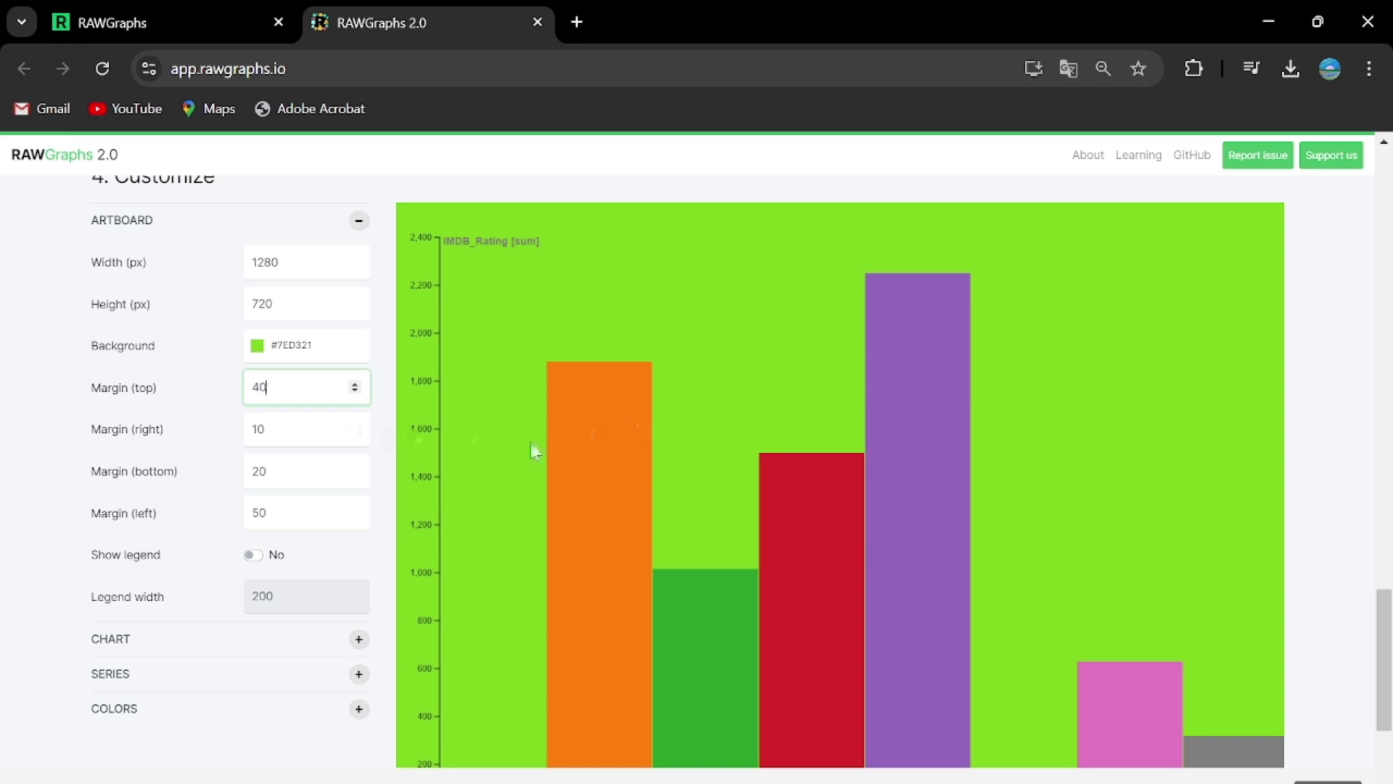
pyautogui.hotkey('ctrl', 'a')
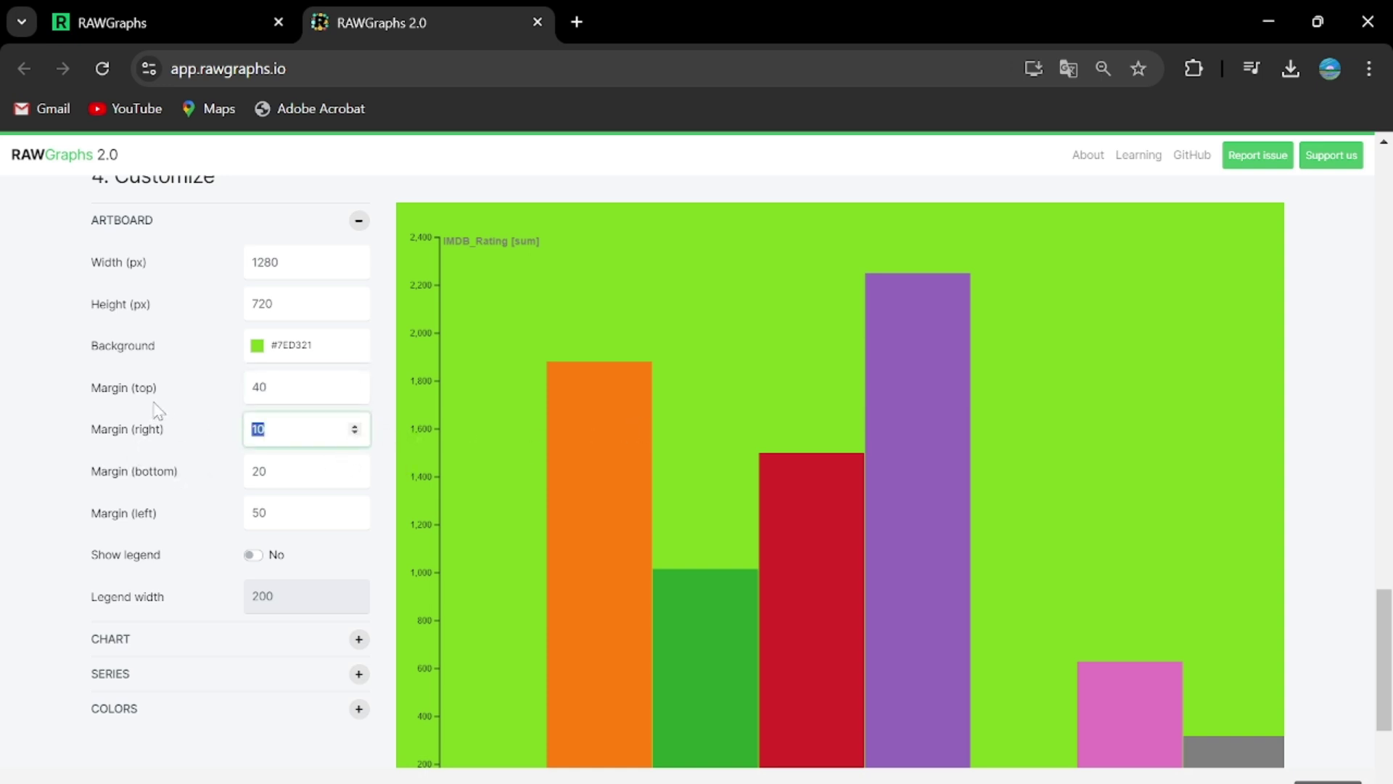
pyautogui.write('3')
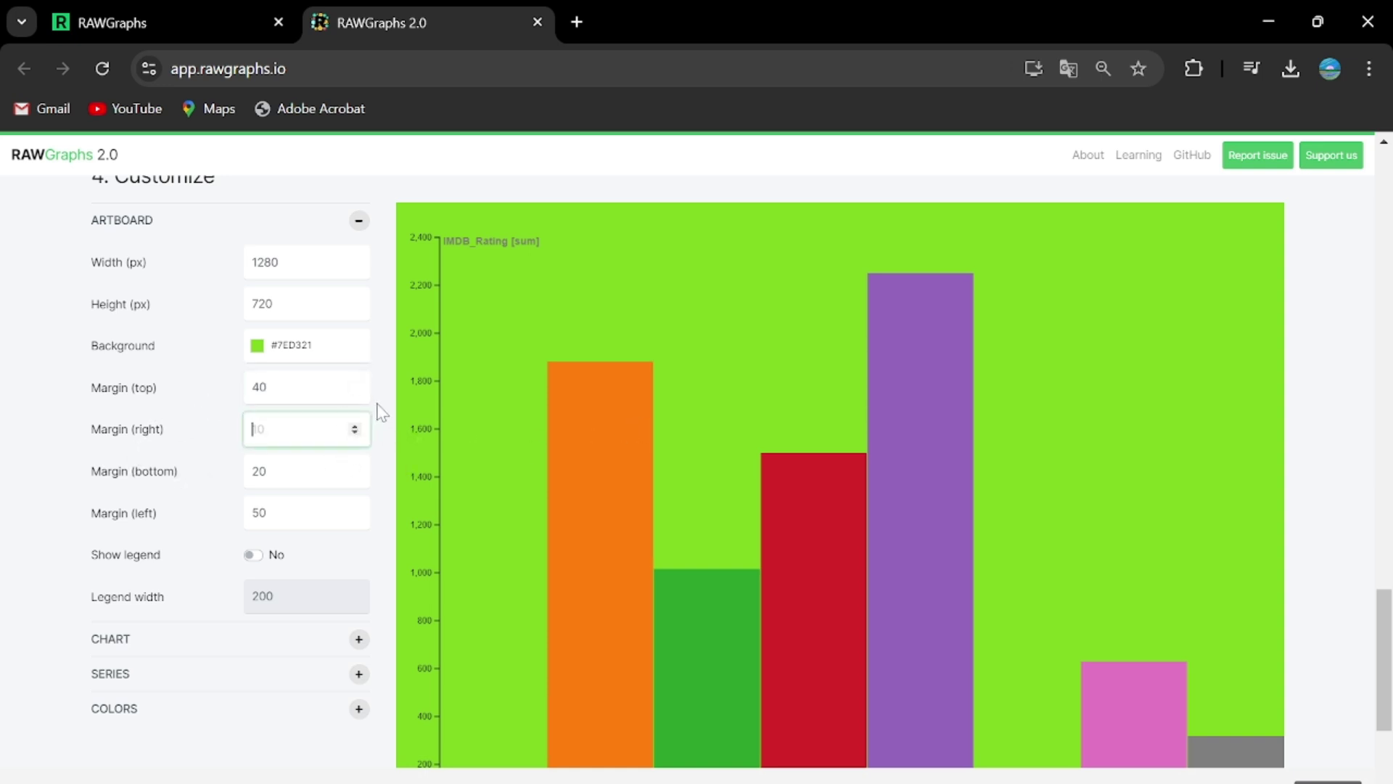
pyautogui.write('40')
pyautogui.scroll(-5, 849, 574)
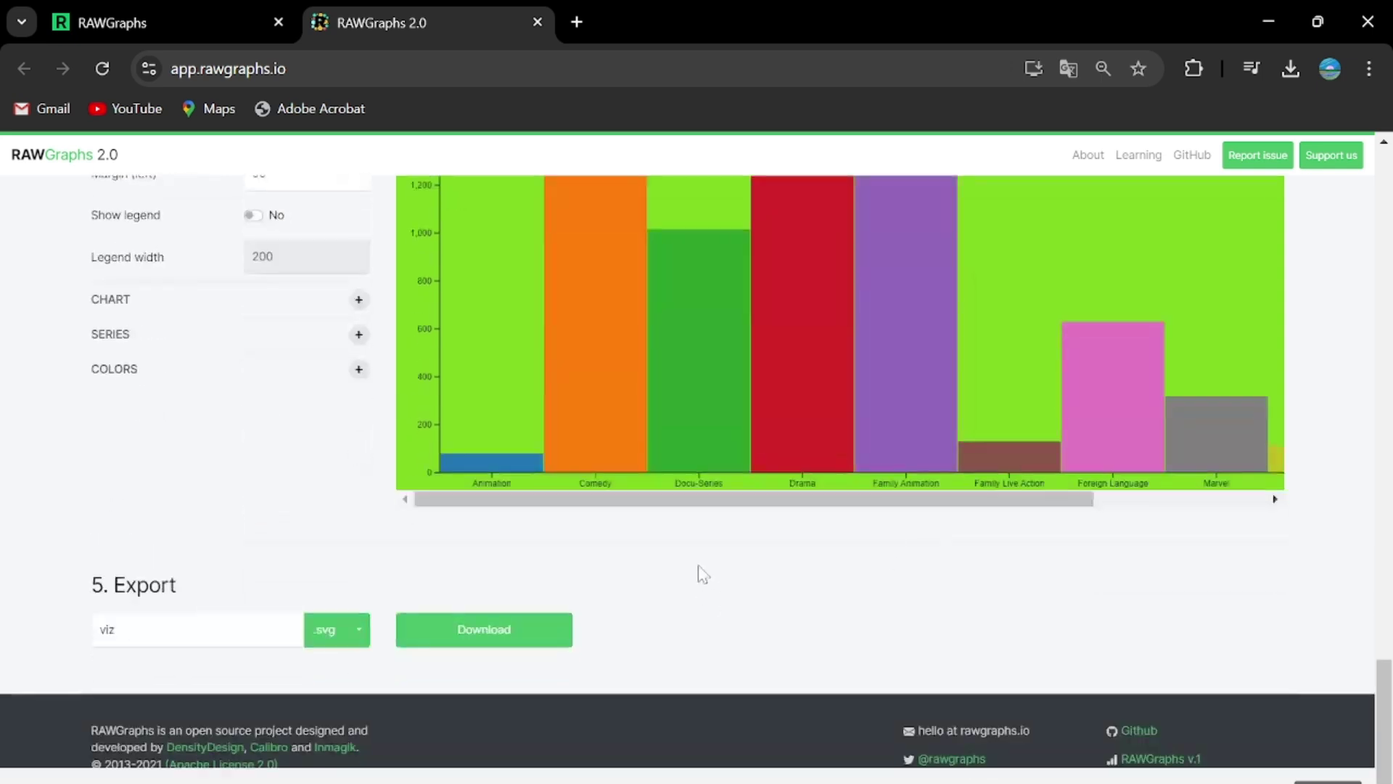
pyautogui.moveTo(747, 501); pyautogui.dragTo(1322, 368)
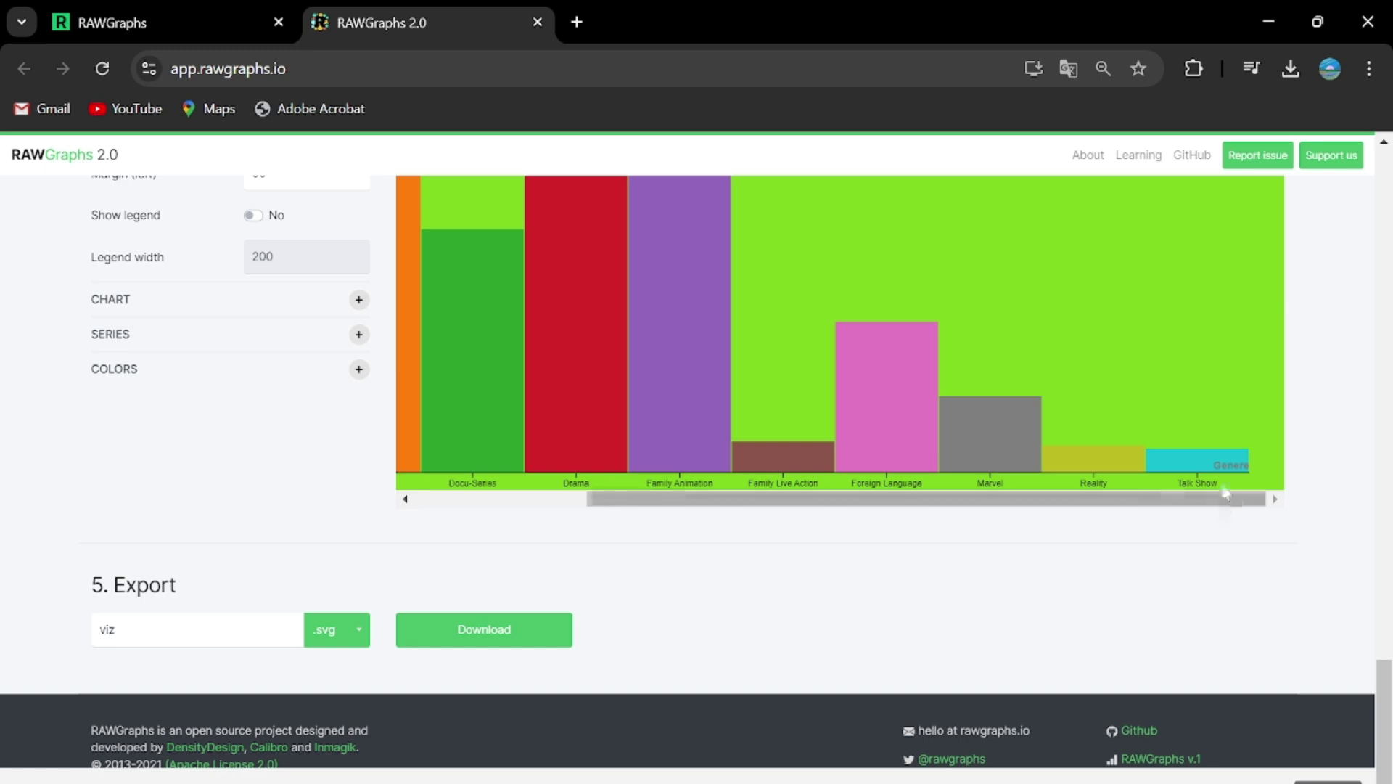
pyautogui.moveTo(1216, 502); pyautogui.dragTo(660, 532)
pyautogui.scroll(9, 537, 401)
pyautogui.scroll(-6, 511, 441)
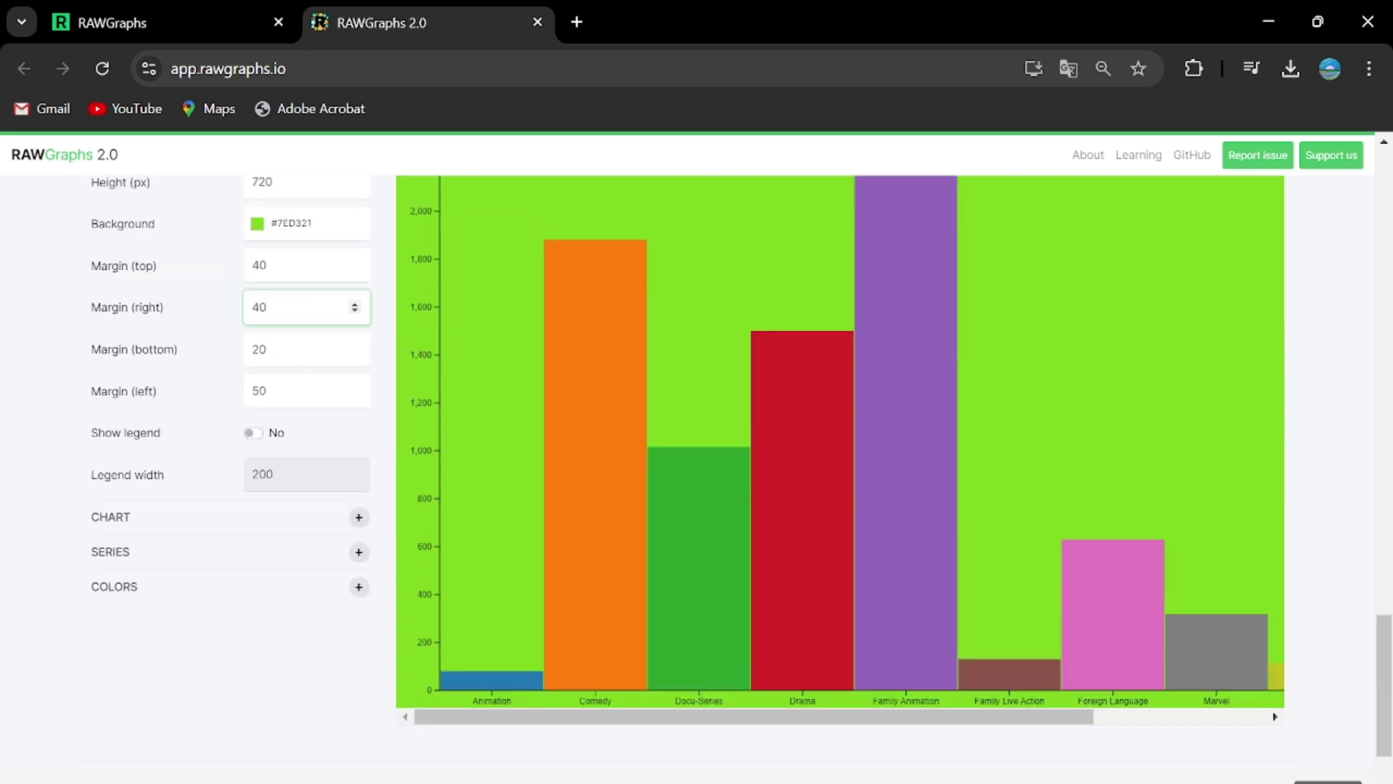
# - Set the bottom margin of the artboard to 40
pyautogui.click(265, 349)
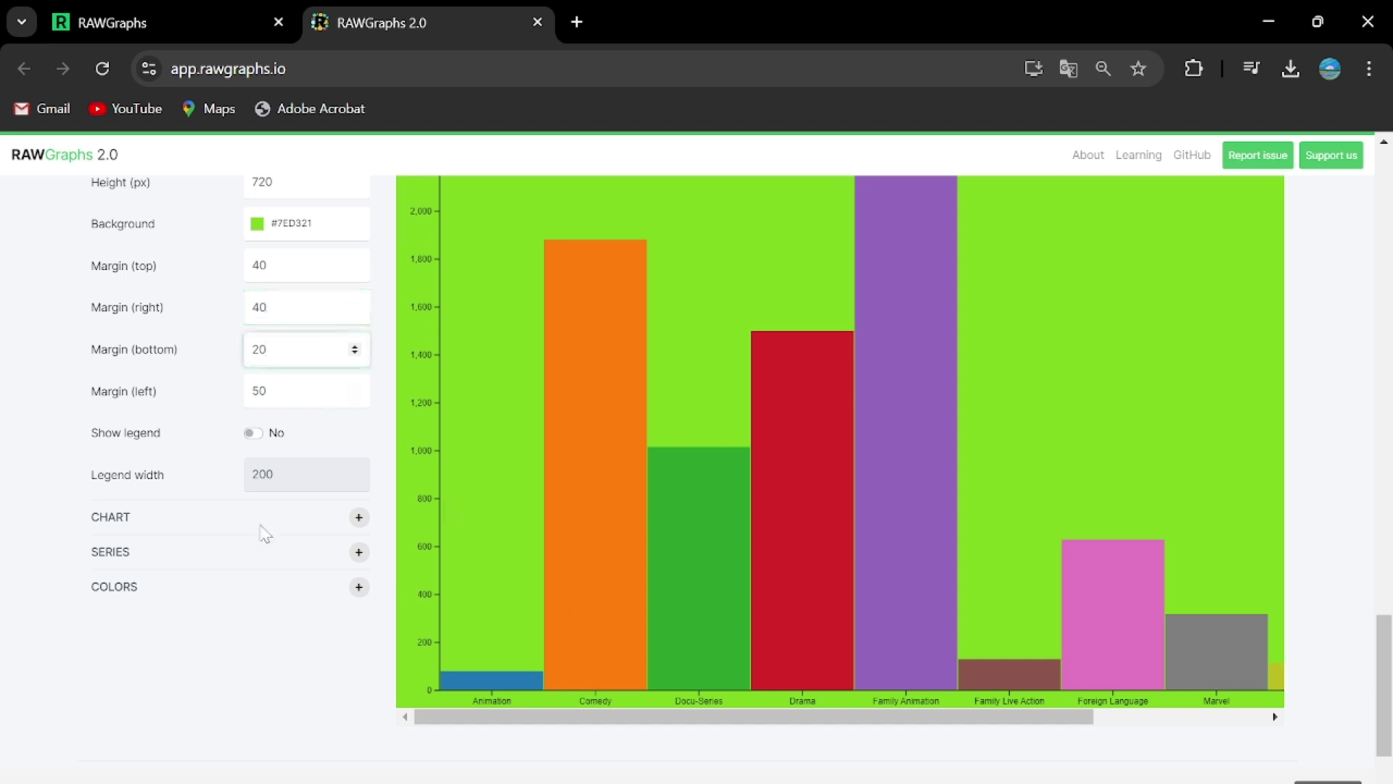
pyautogui.moveTo(265, 349); pyautogui.dragTo(202, 357)
pyautogui.write('40')
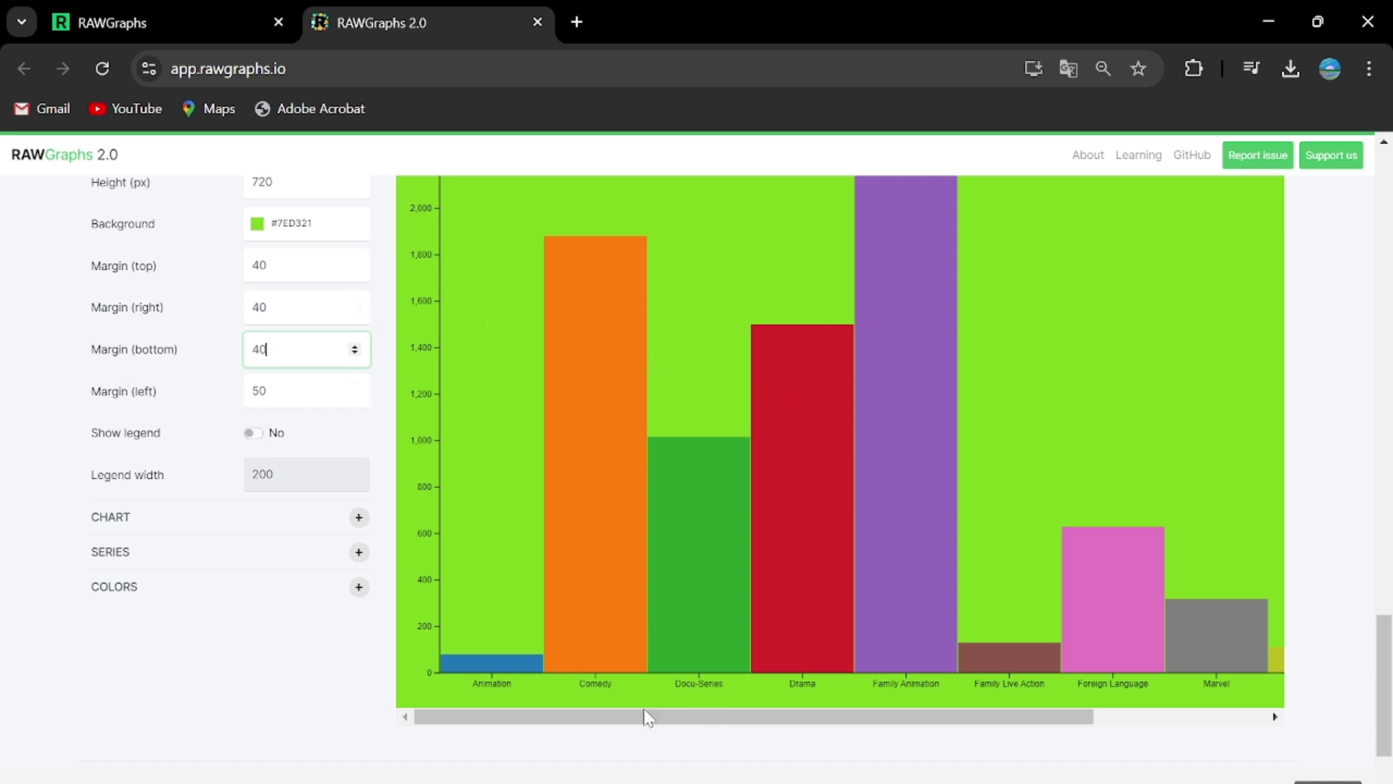
pyautogui.scroll(5, 479, 379)
pyautogui.scroll(-3, 421, 449)
pyautogui.scroll(-4, 417, 468)
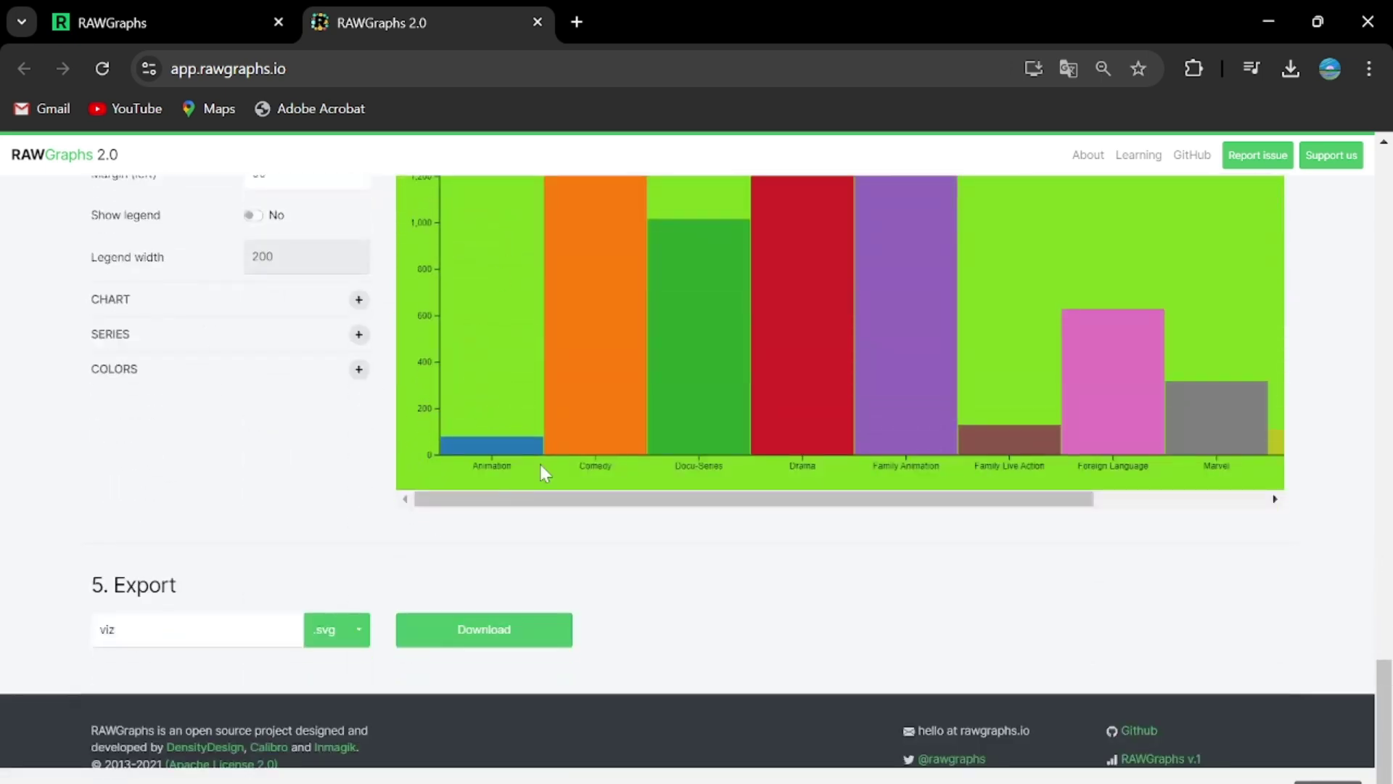
# - Set the left margin of the artboard to 60
pyautogui.scroll(6, 346, 508)
pyautogui.moveTo(290, 608); pyautogui.dragTo(216, 615)
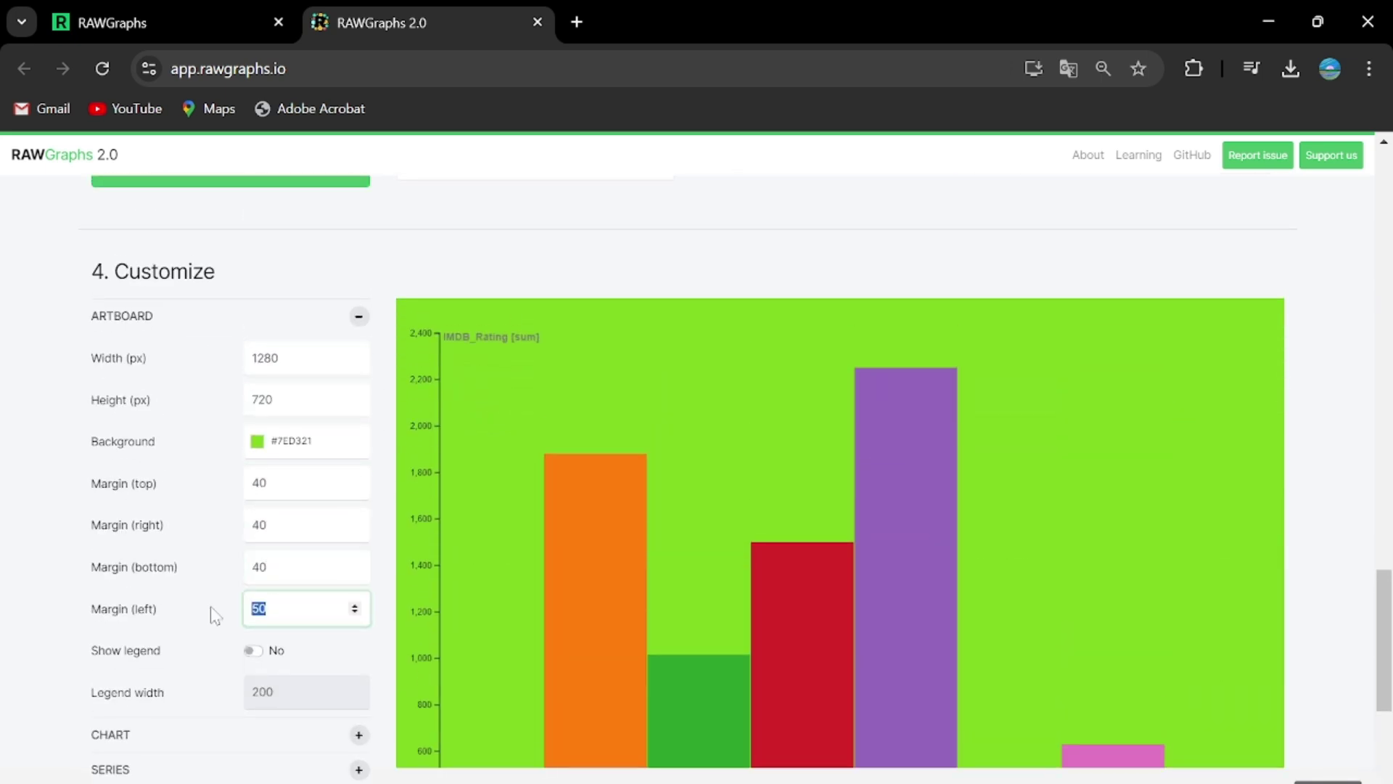
pyautogui.write('60')
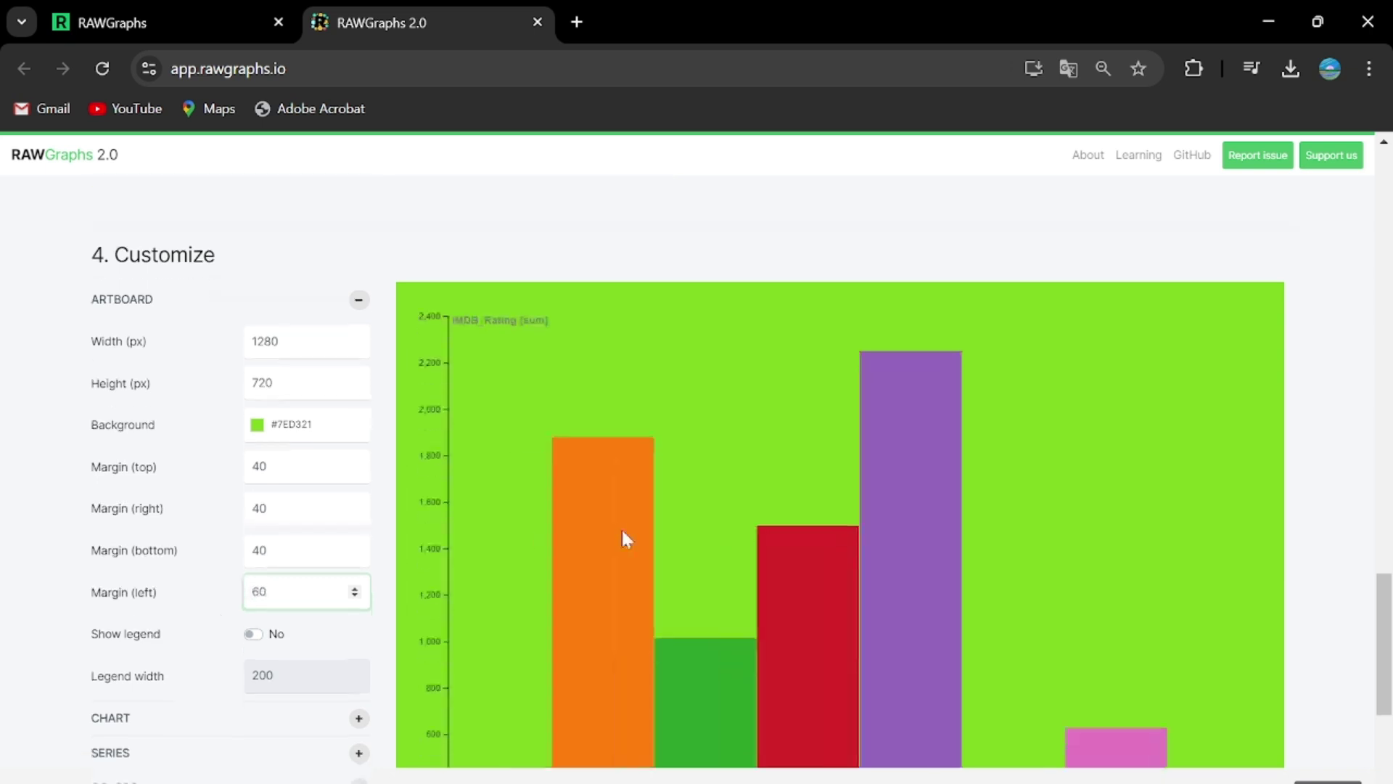
pyautogui.scroll(-6, 621, 530)
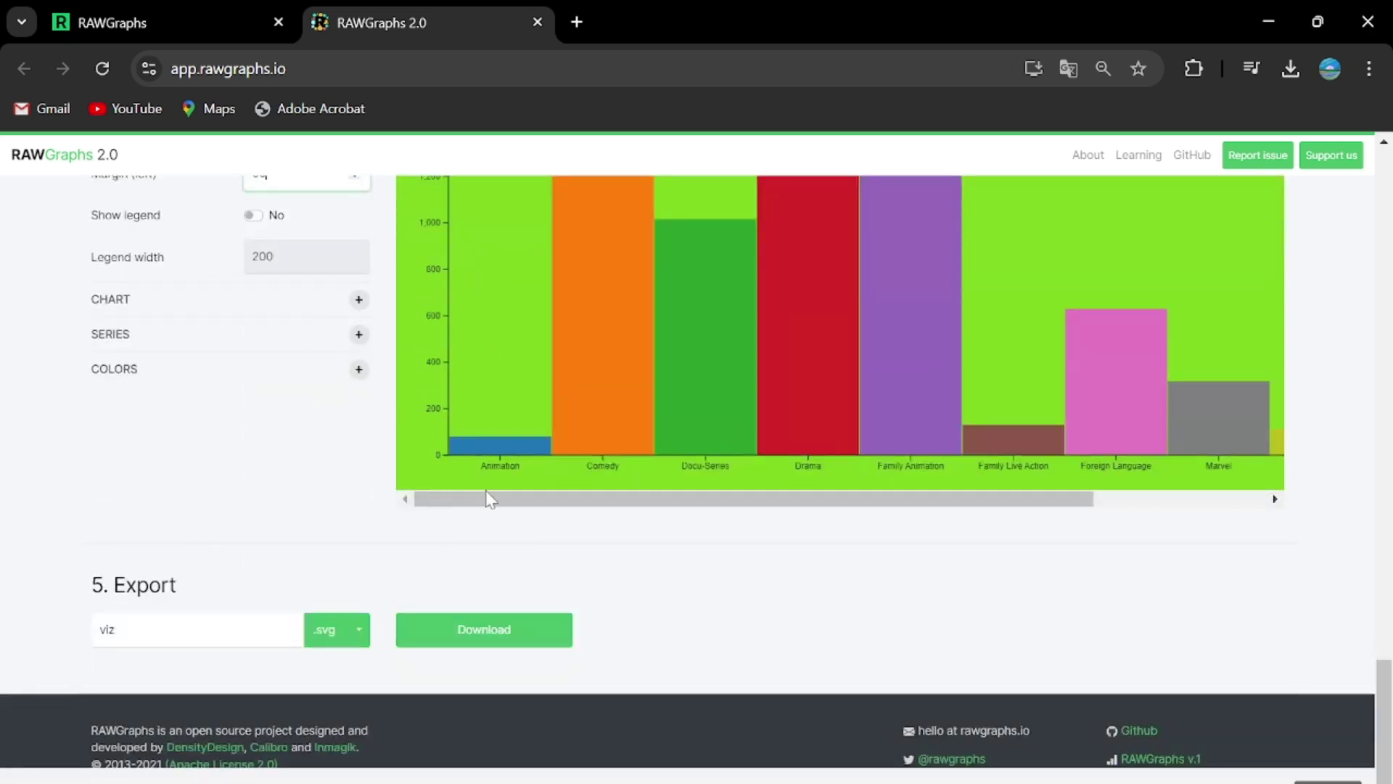
pyautogui.scroll(2, 465, 504)
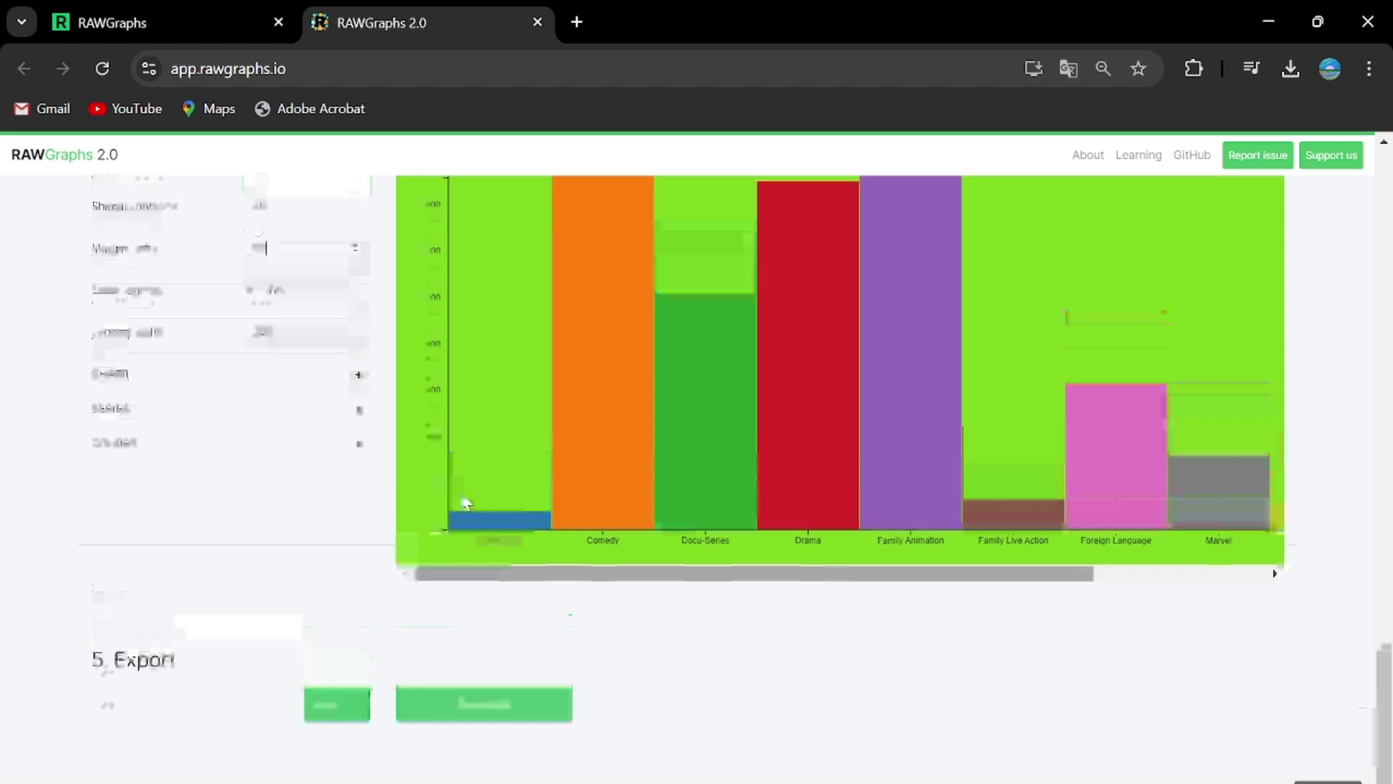
pyautogui.scroll(3, 462, 494)
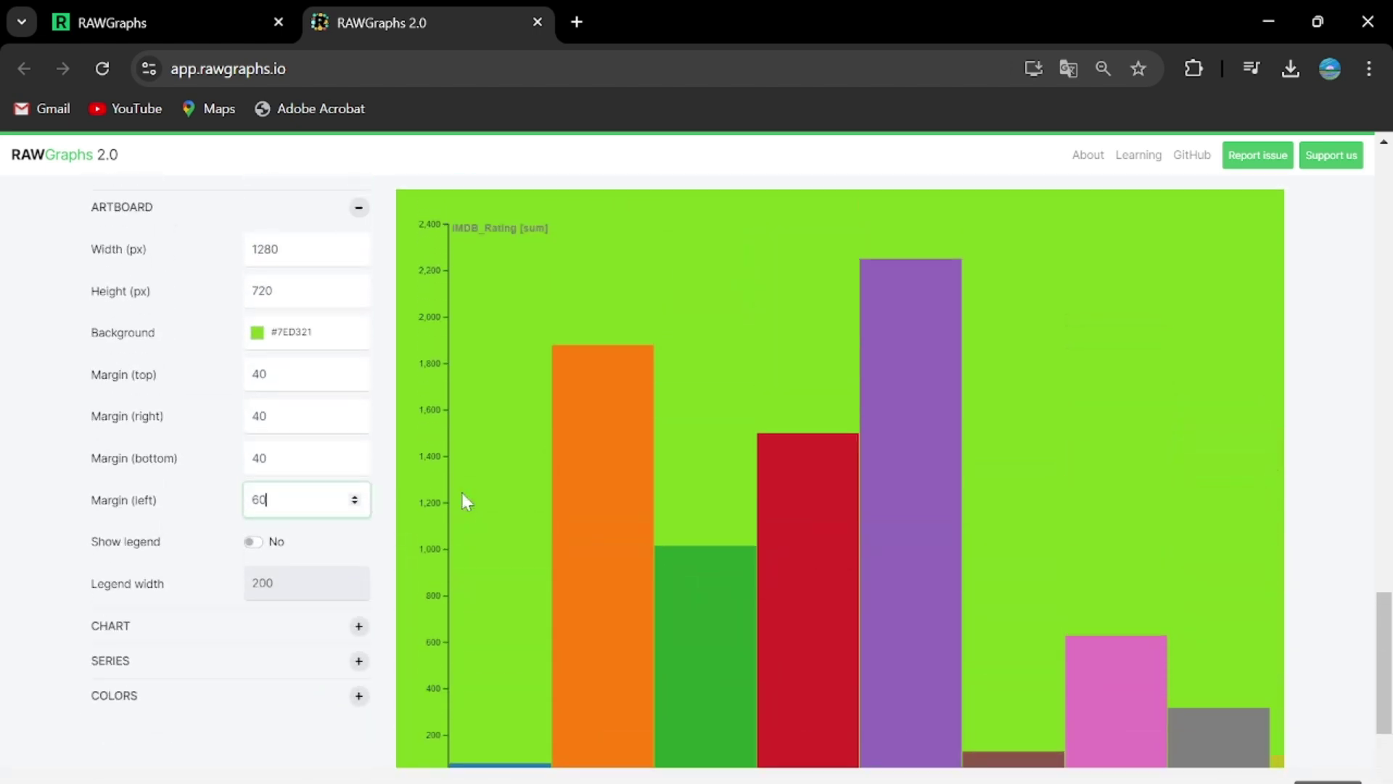
# - Turn on the chart legend and review the Genere legend alongside the bars
pyautogui.click(255, 544)
pyautogui.scroll(-5, 791, 455)
pyautogui.moveTo(760, 502); pyautogui.dragTo(1087, 459)
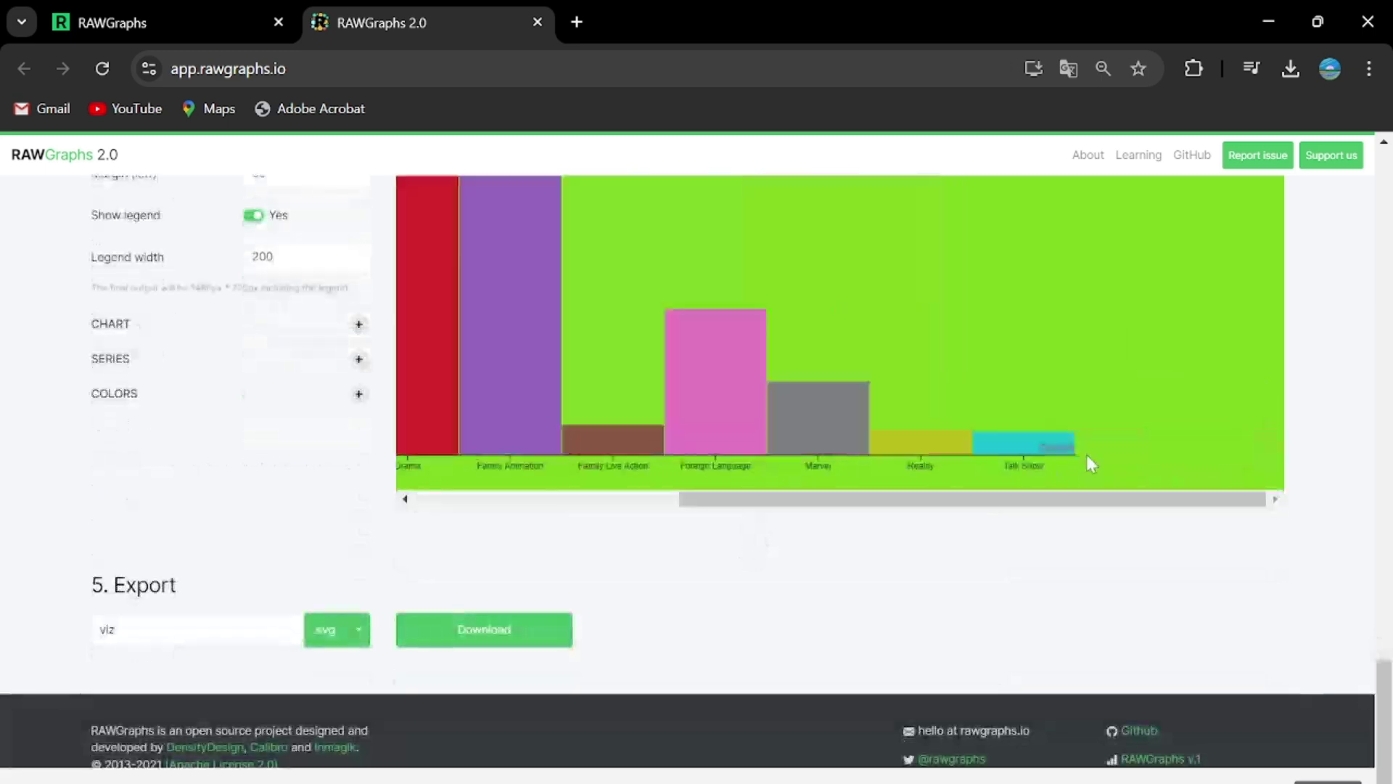
pyautogui.scroll(10, 1087, 458)
pyautogui.scroll(-3, 1090, 460)
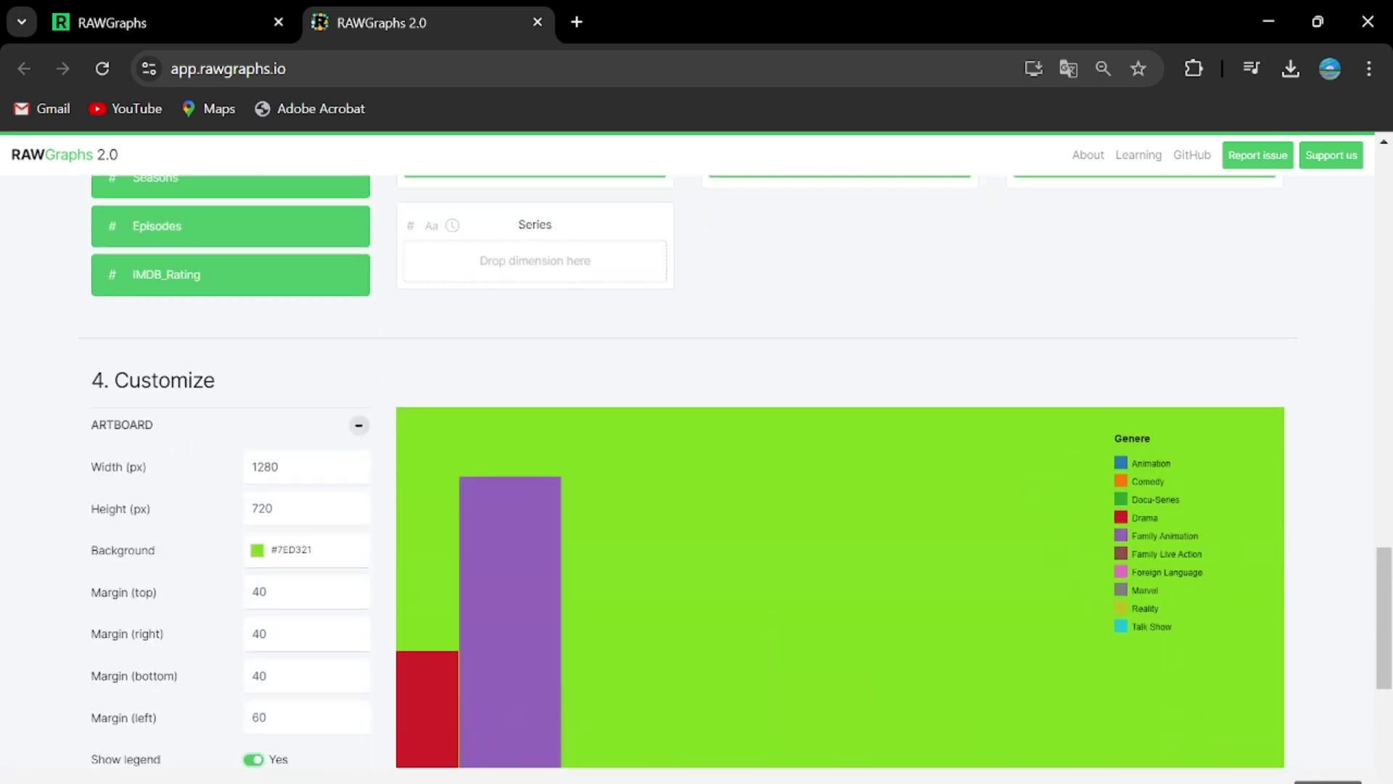
pyautogui.scroll(-7, 791, 472)
pyautogui.scroll(5, 791, 492)
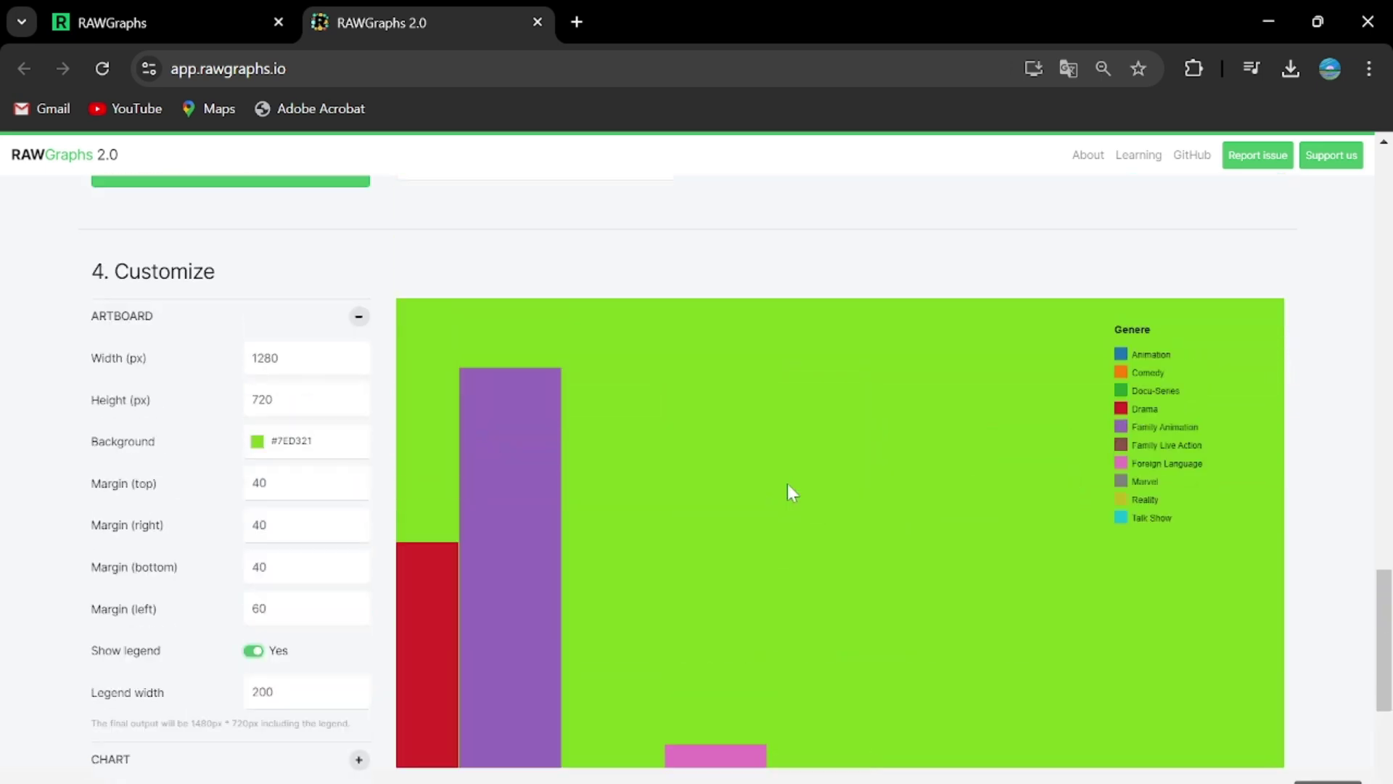
pyautogui.scroll(-5, 849, 479)
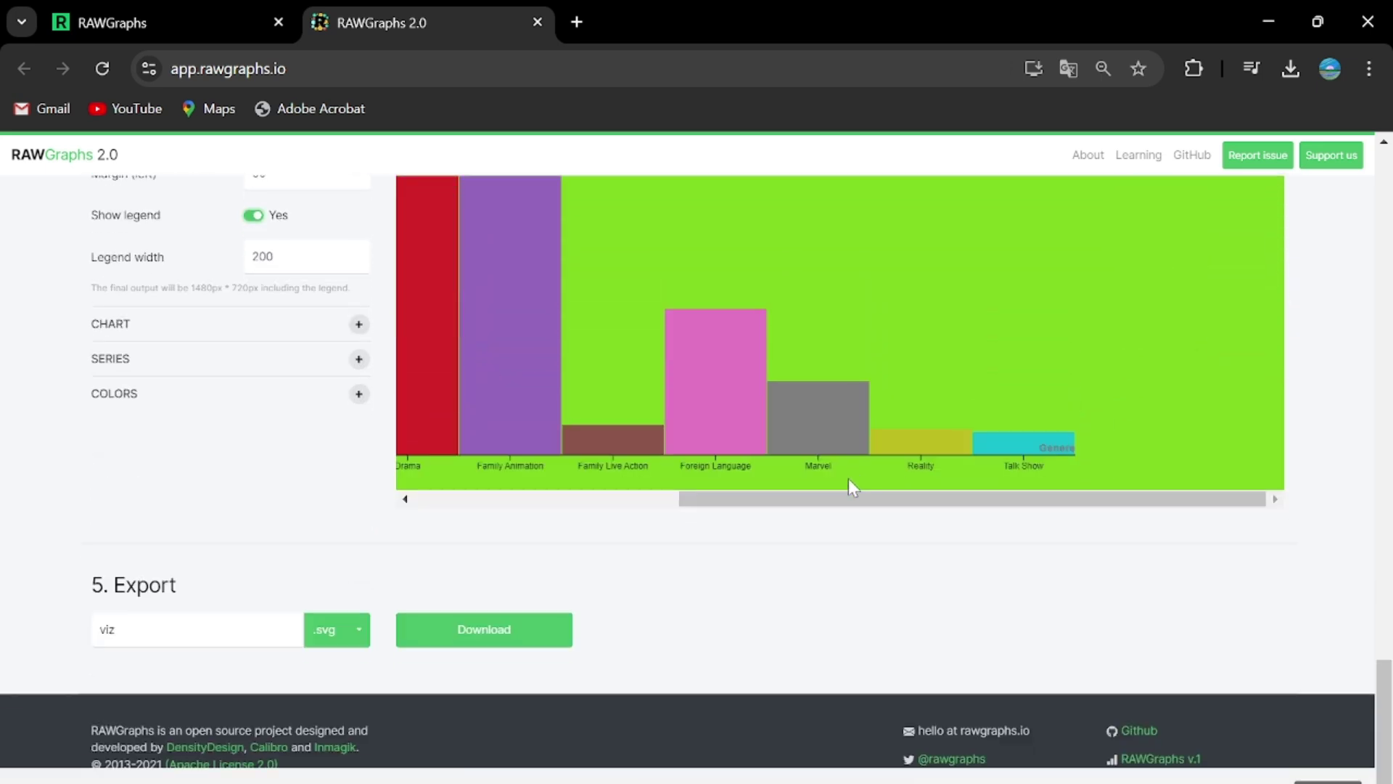
pyautogui.scroll(2, 853, 488)
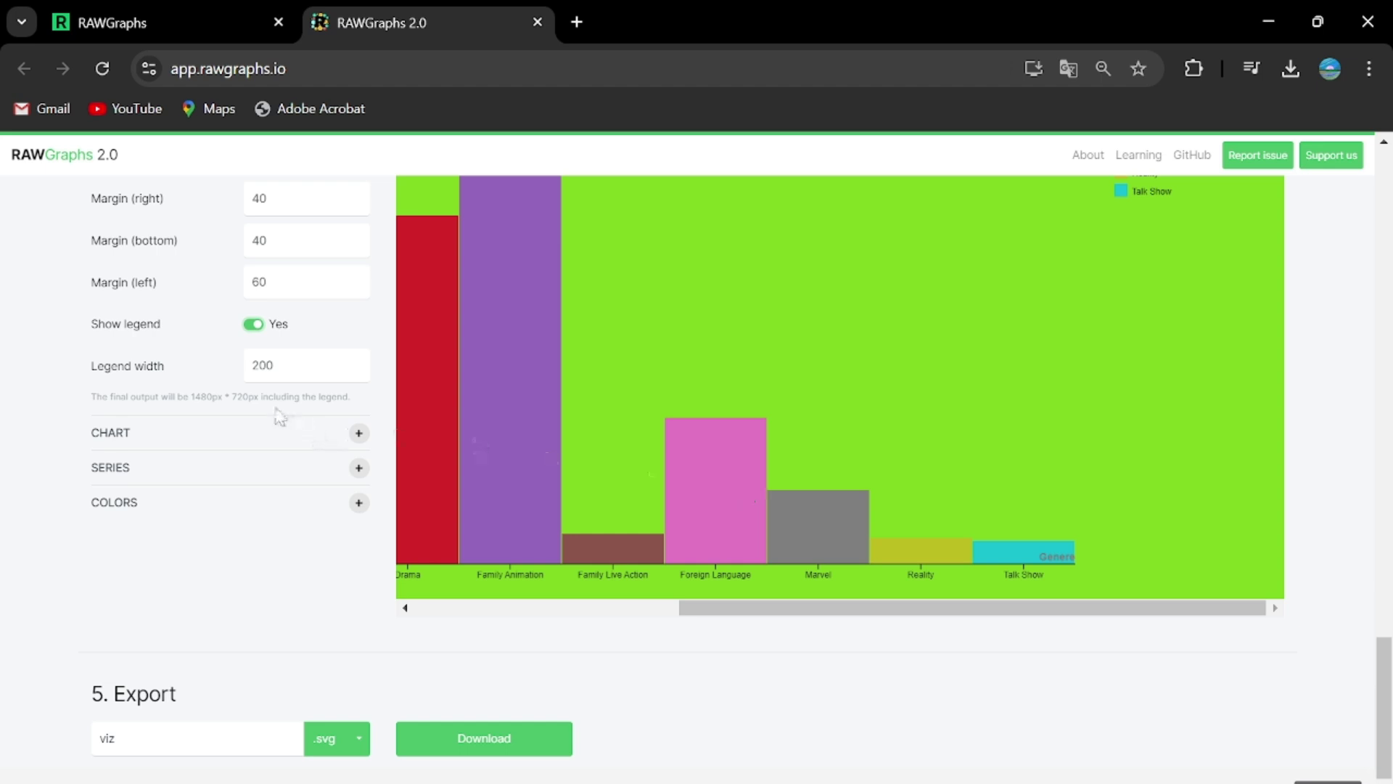
# - Expand the chart and color settings and review the available color schemes and the color assigned to each genre
pyautogui.moveTo(734, 609); pyautogui.dragTo(431, 629)
pyautogui.click(358, 433)
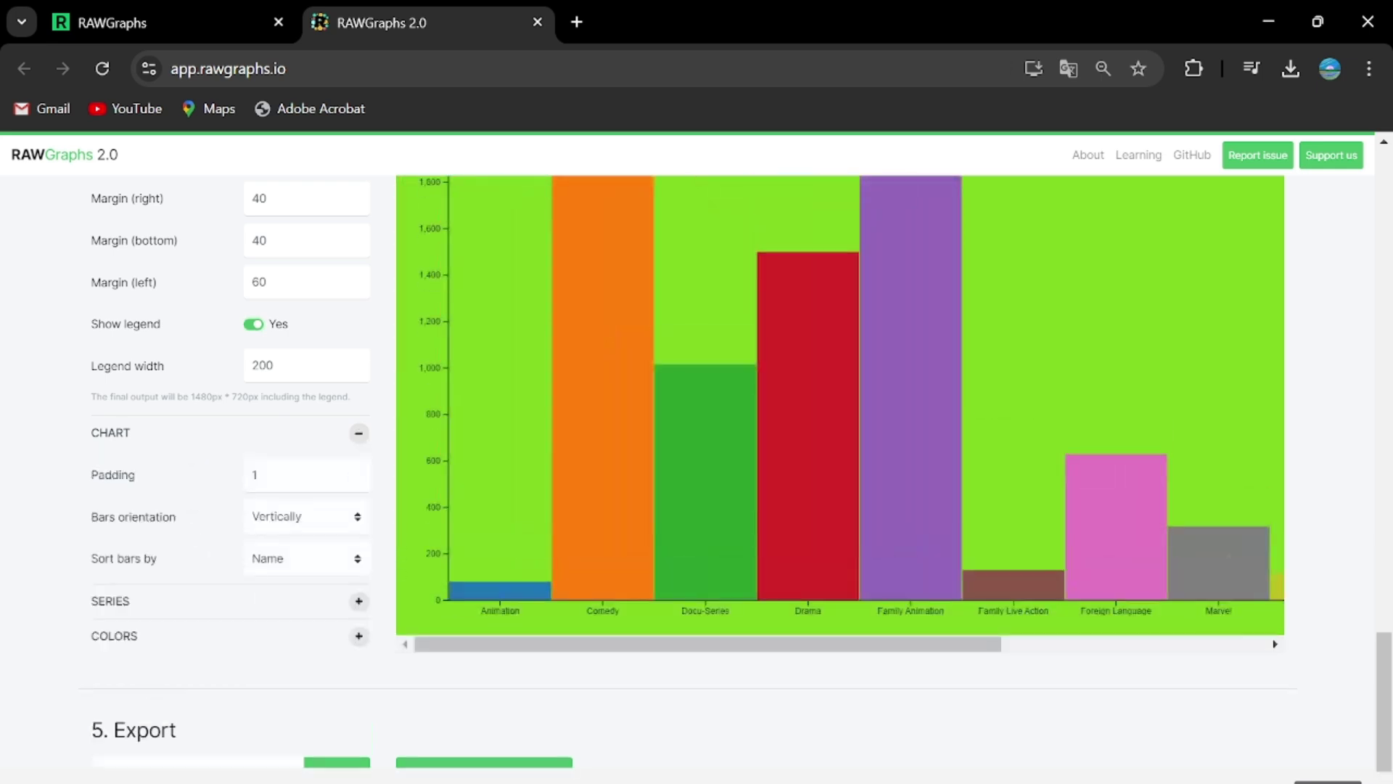
pyautogui.click(359, 636)
pyautogui.scroll(-3, 360, 644)
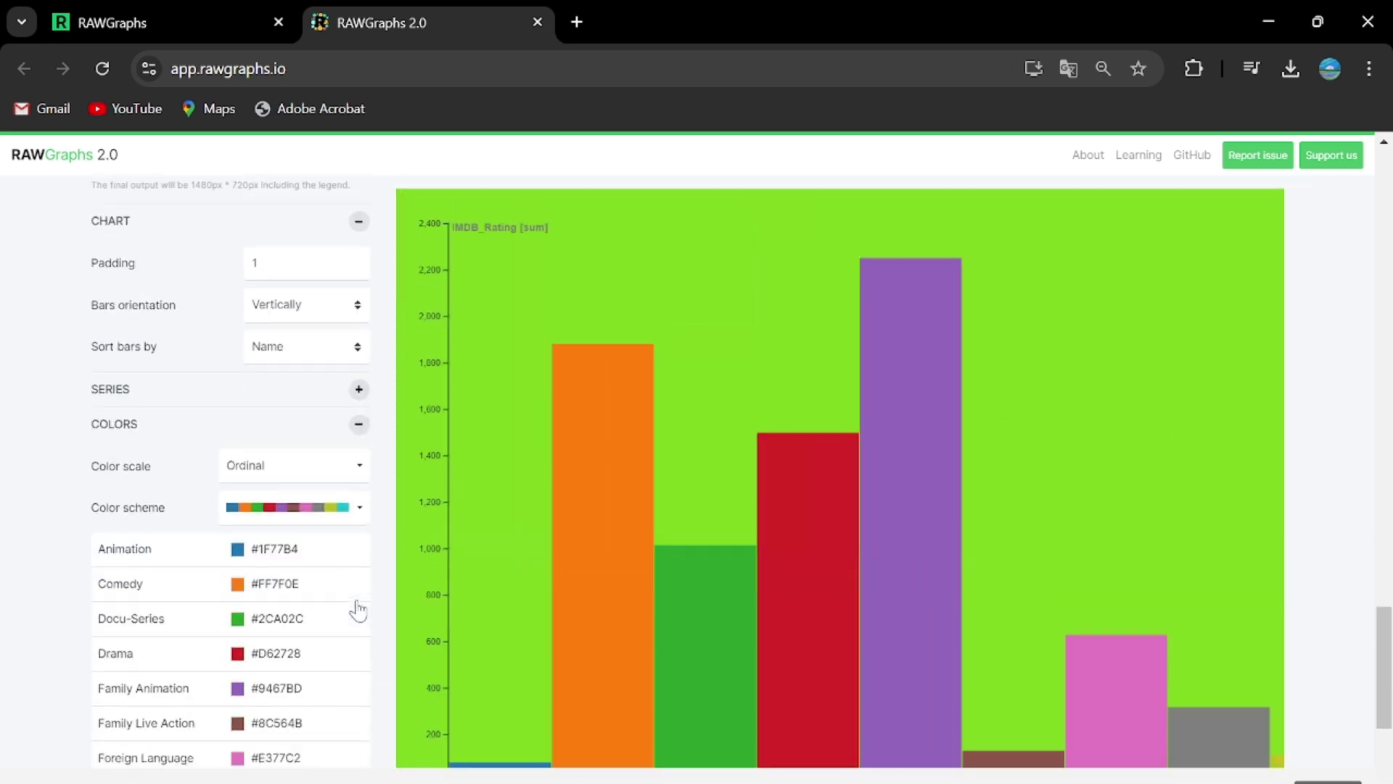
pyautogui.click(336, 503)
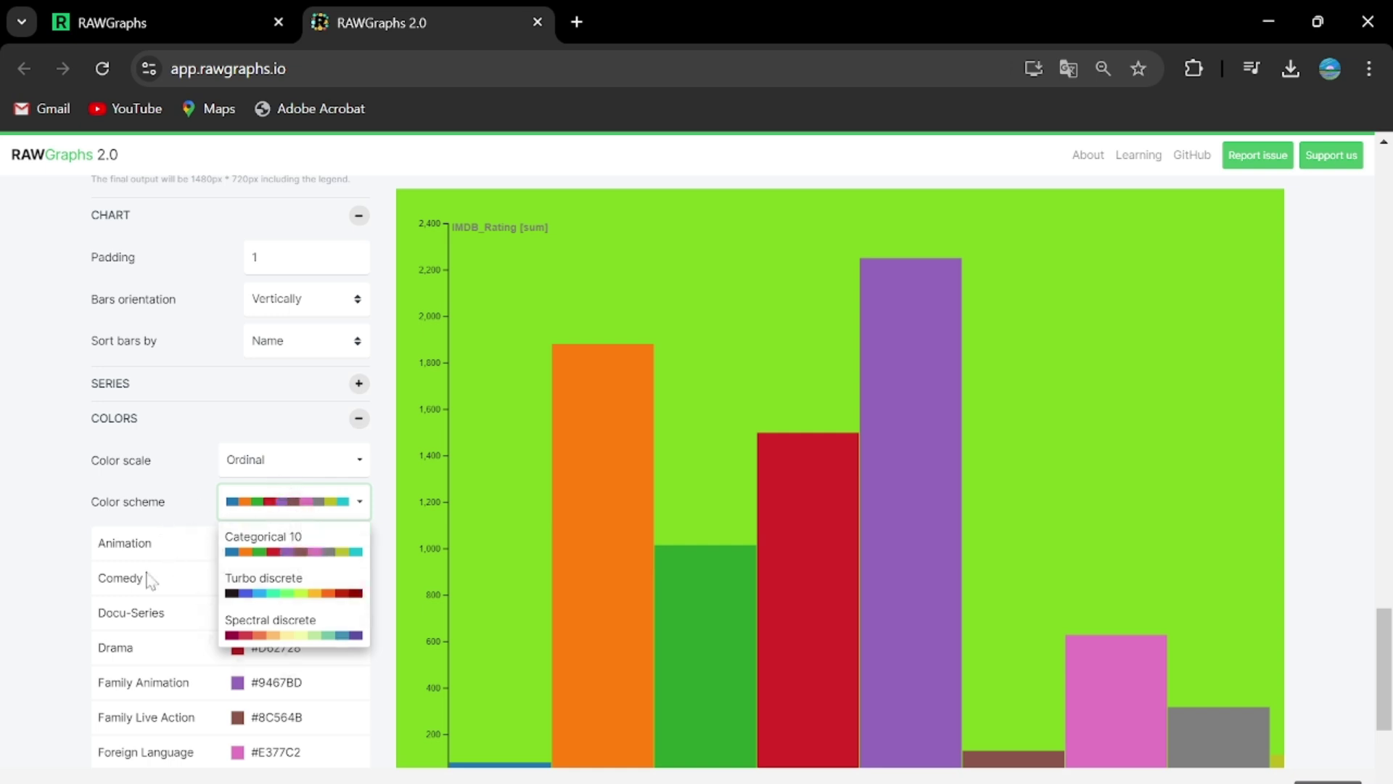
pyautogui.click(60, 556)
pyautogui.scroll(-3, 237, 544)
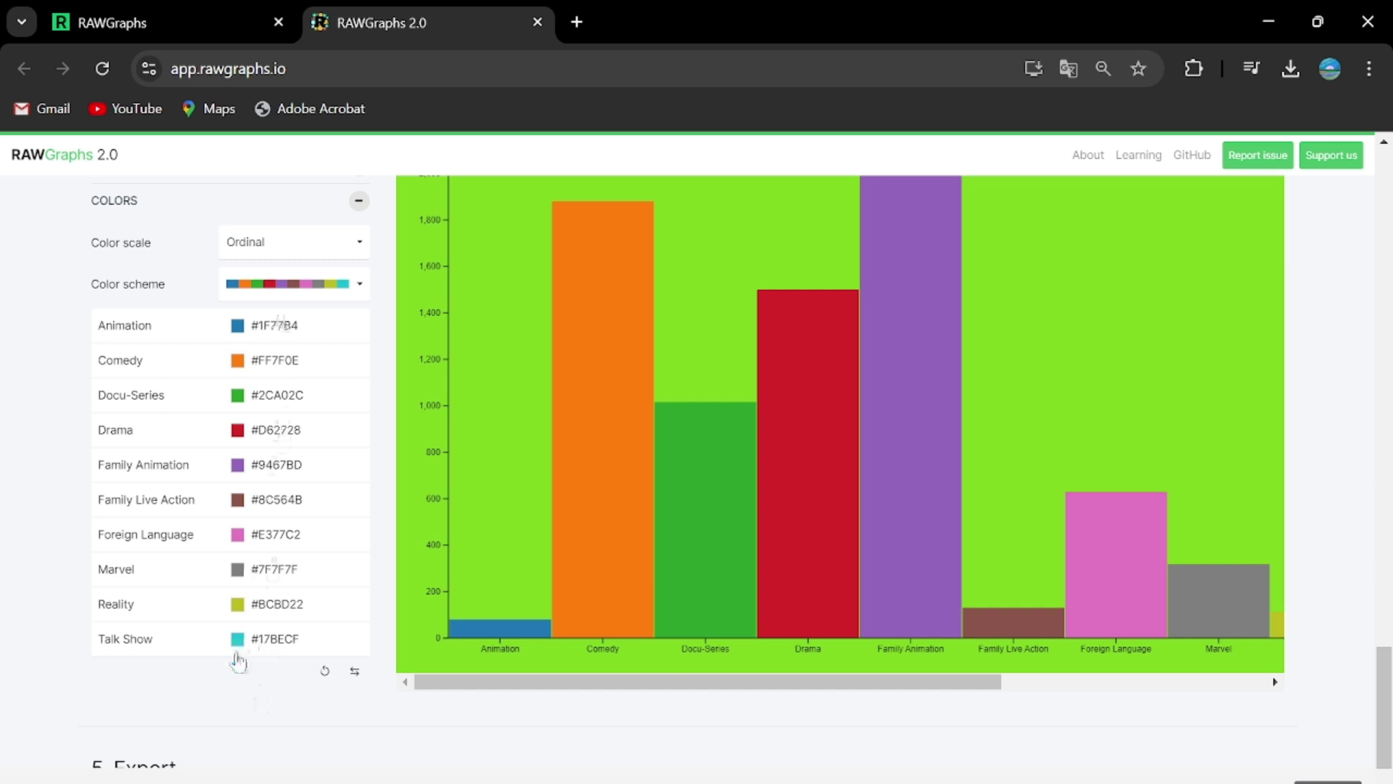
pyautogui.scroll(3, 312, 421)
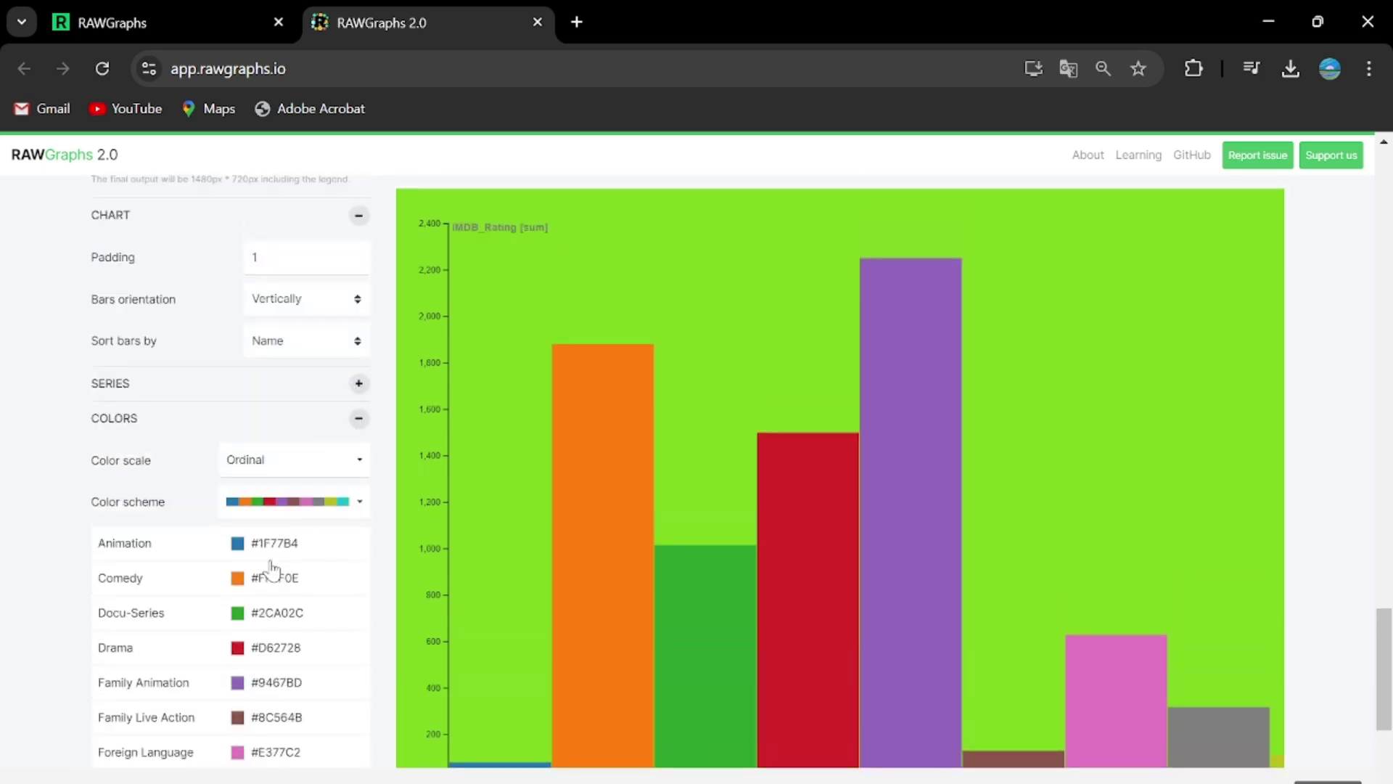
pyautogui.scroll(-1, 341, 520)
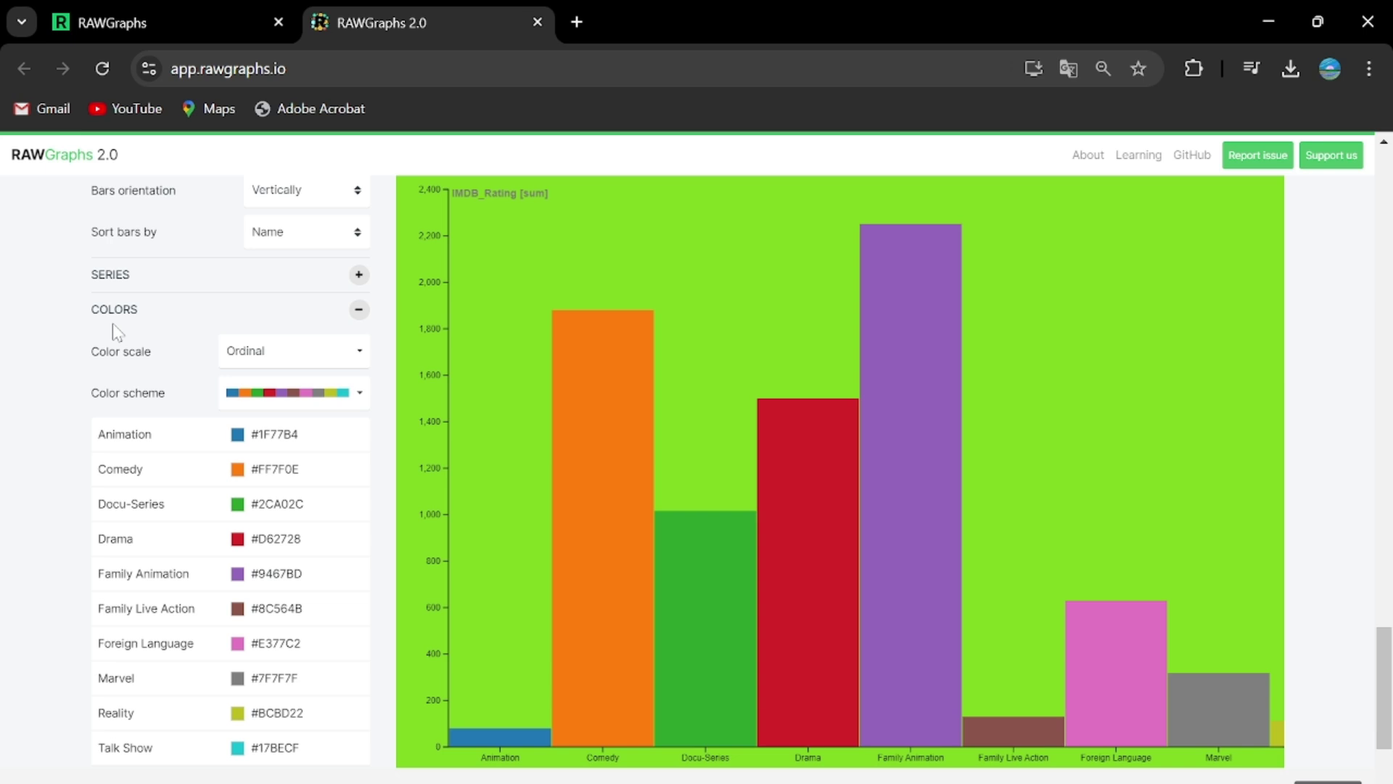
# - Sort the vertical bars by size in descending order
pyautogui.scroll(2, 116, 333)
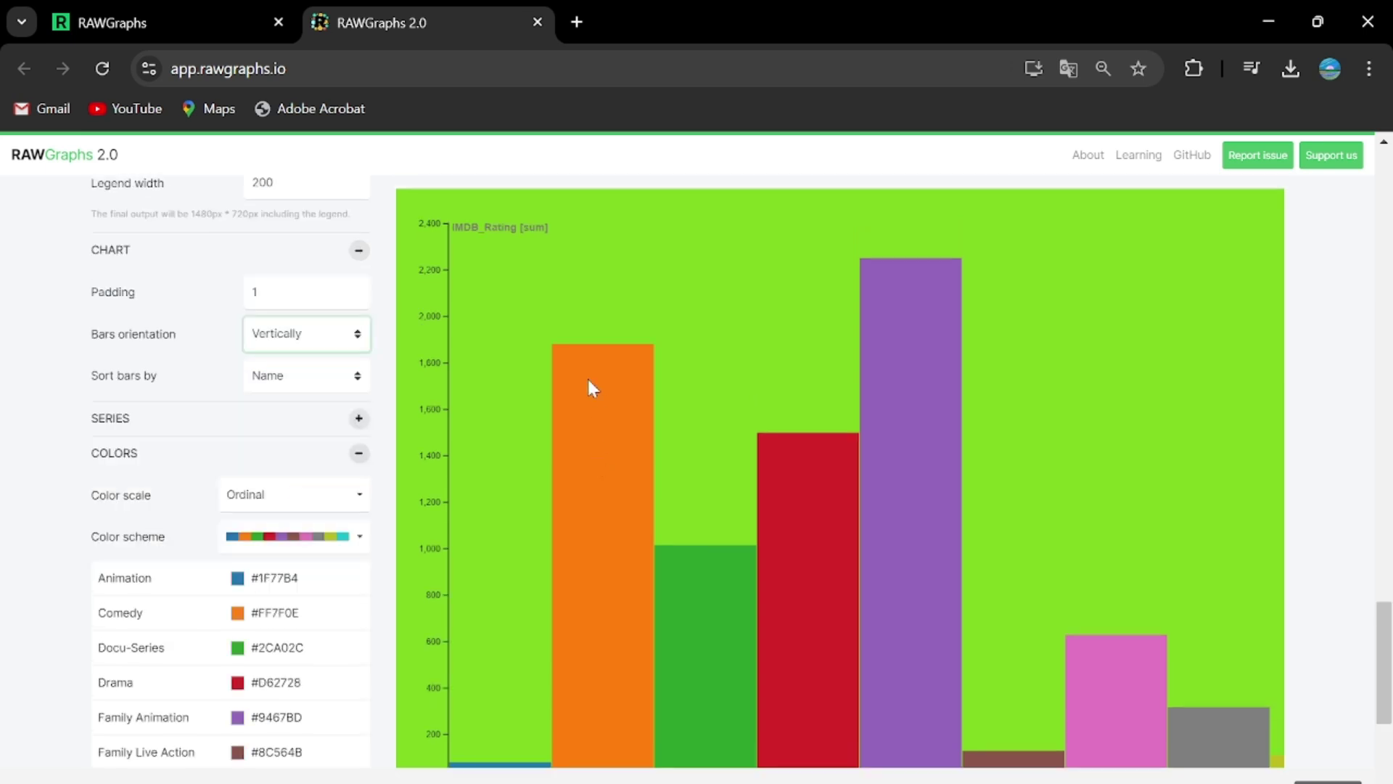
pyautogui.scroll(-5, 595, 508)
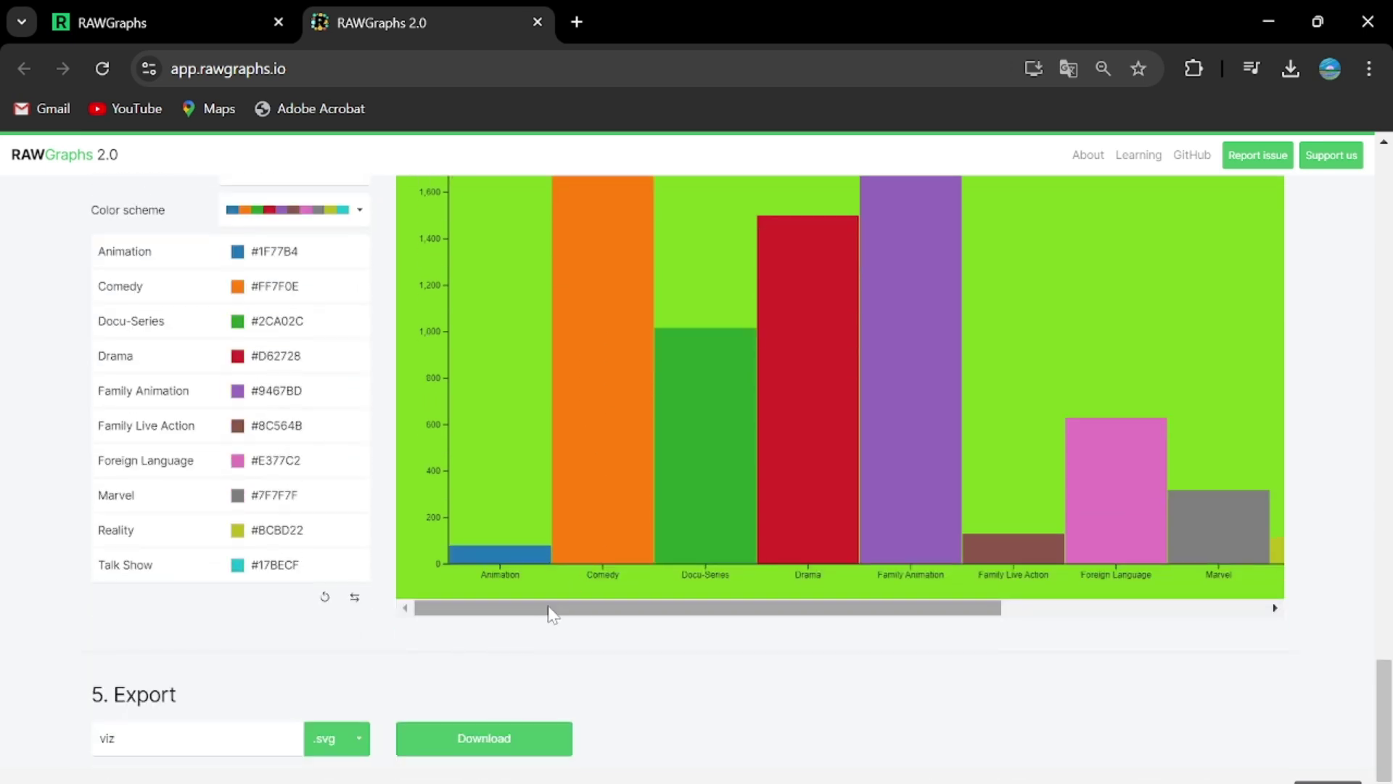
pyautogui.scroll(6, 403, 555)
pyautogui.scroll(-7, 755, 398)
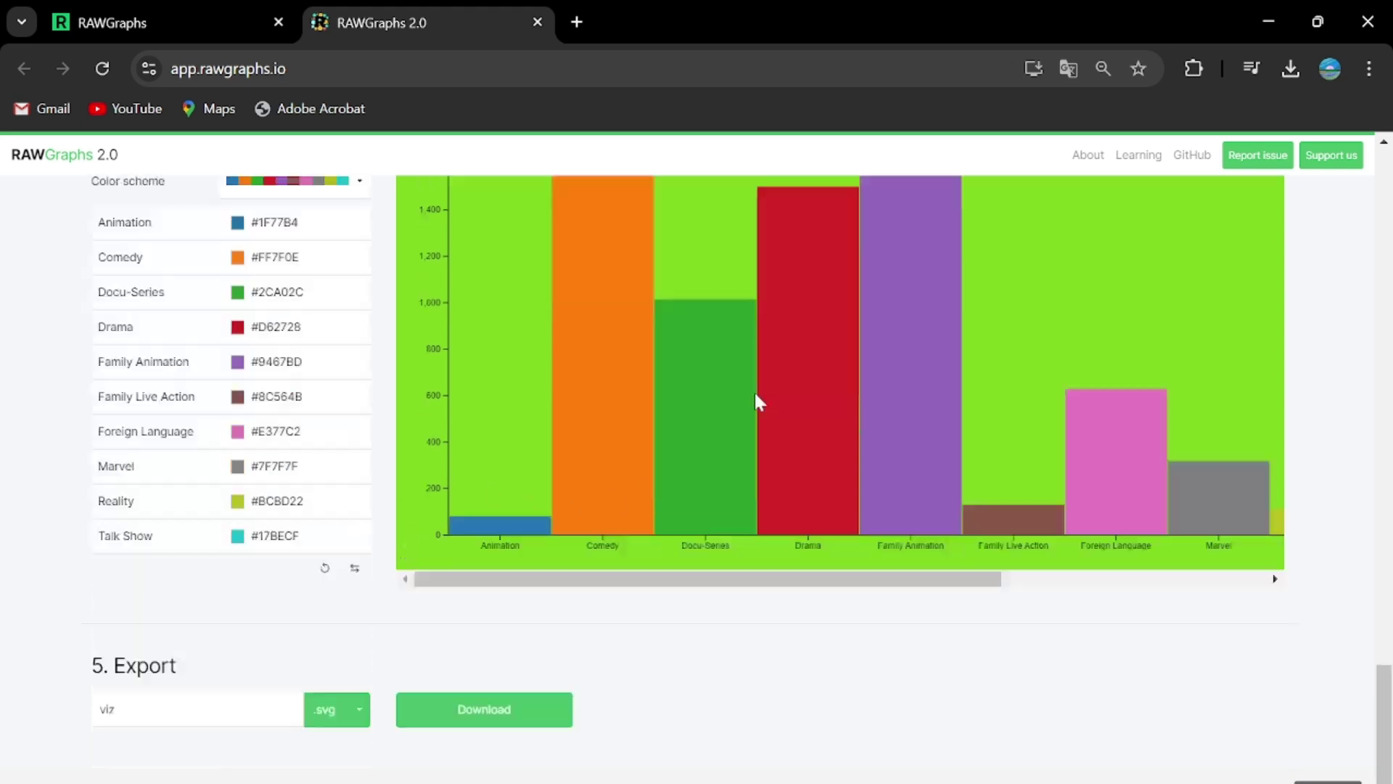
pyautogui.scroll(8, 526, 468)
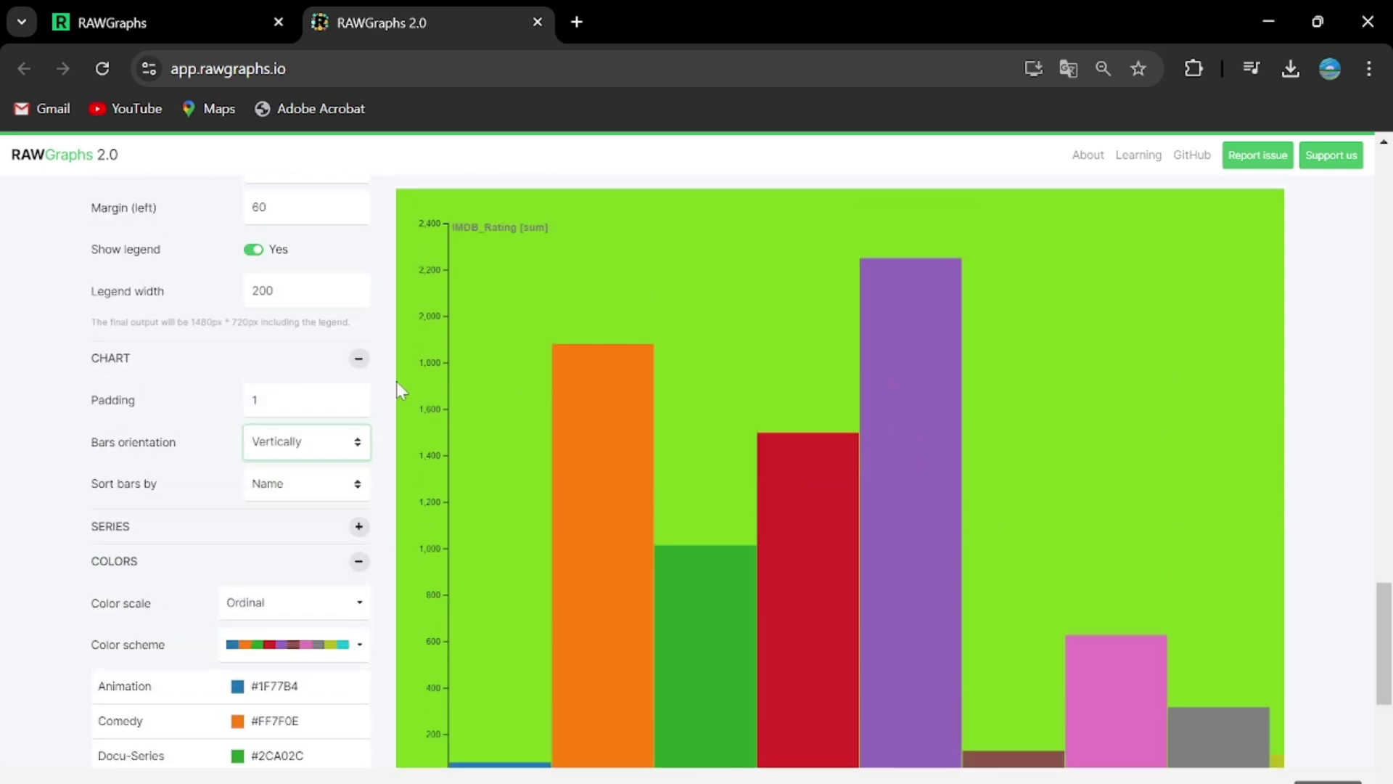
pyautogui.click(305, 484)
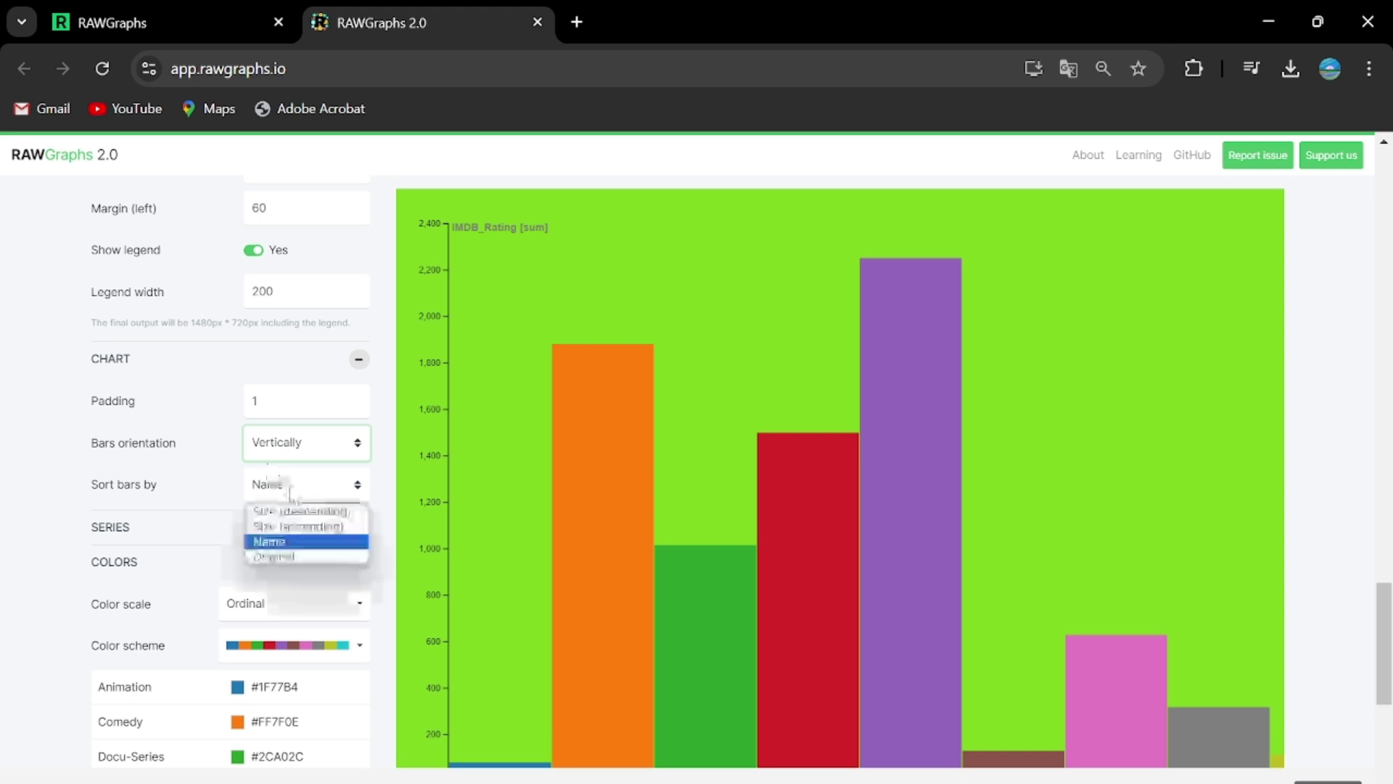
pyautogui.click(305, 526)
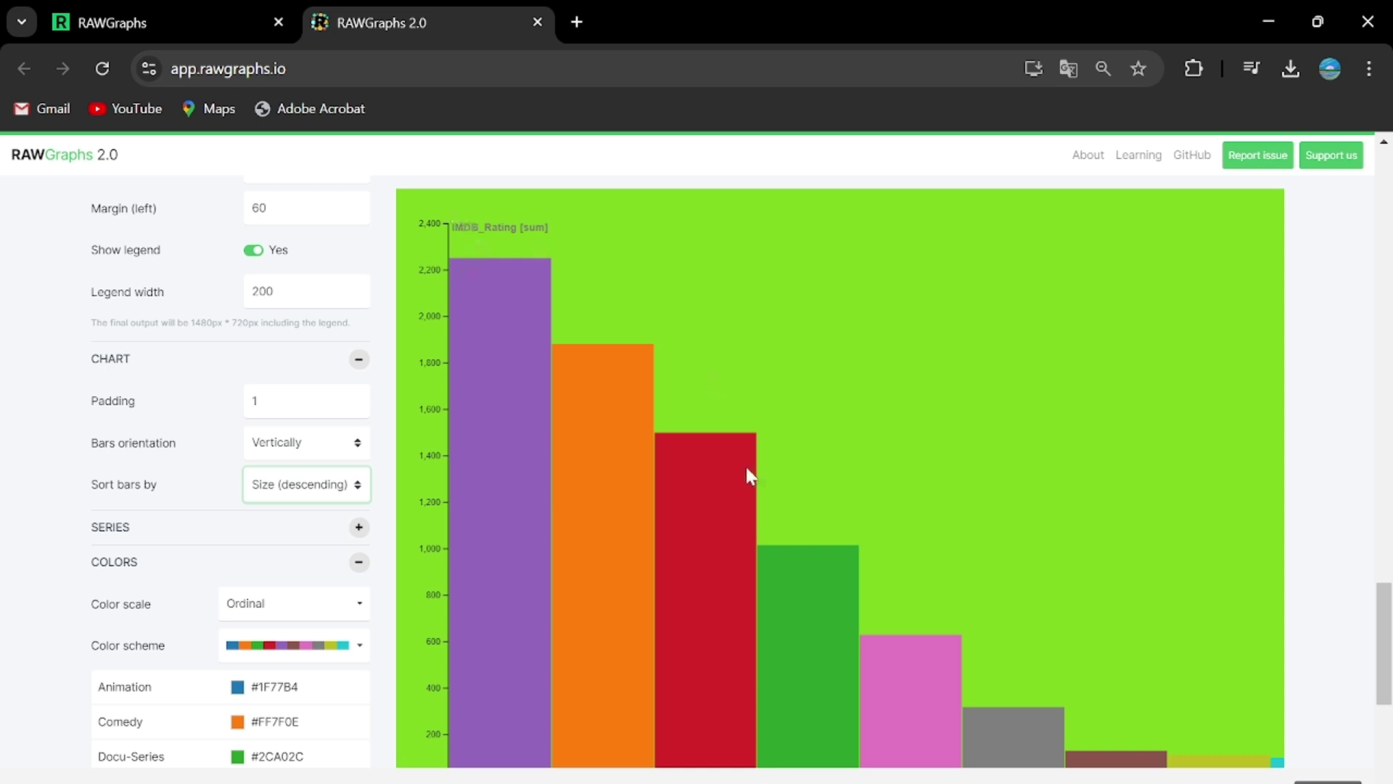
# - Sort the bars by size in ascending order and look across the full width of the chart
pyautogui.click(260, 494)
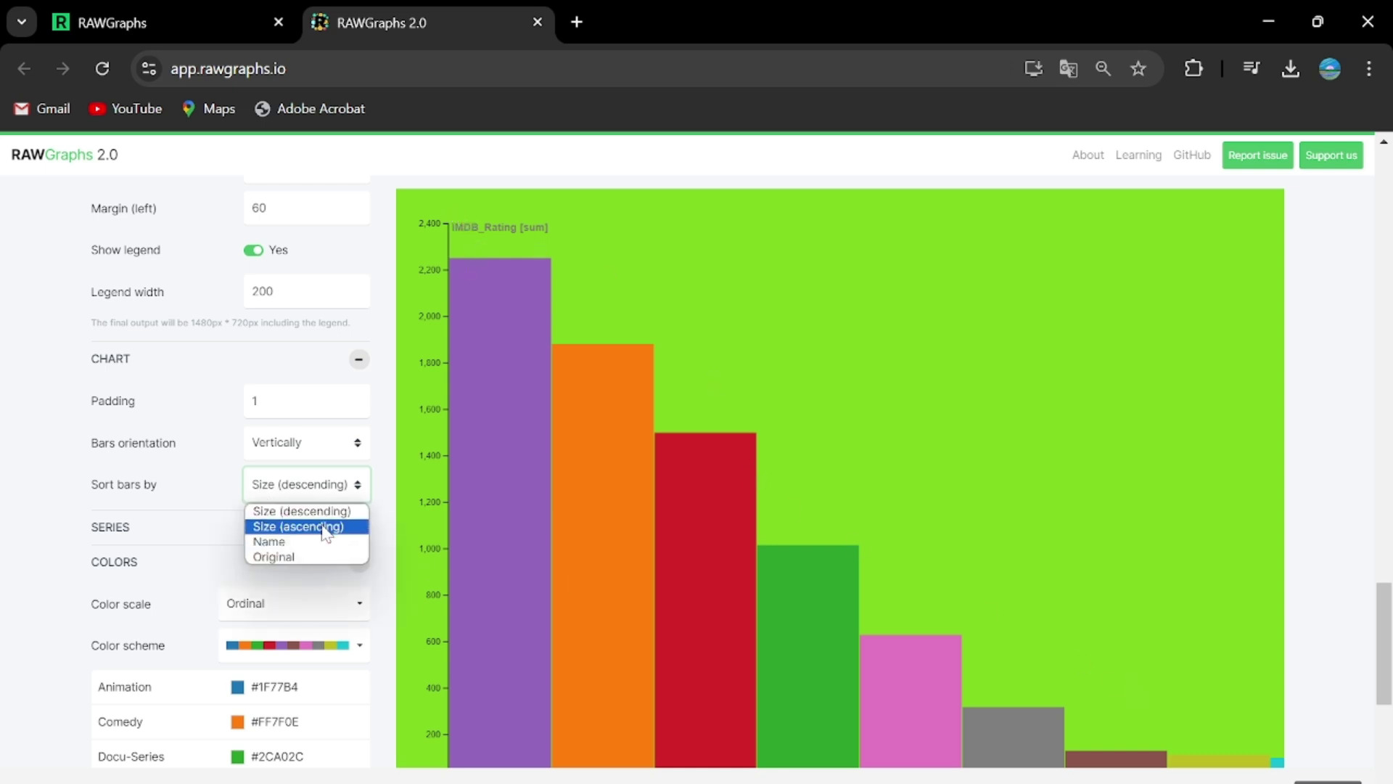
pyautogui.click(290, 531)
pyautogui.scroll(-5, 957, 428)
pyautogui.moveTo(576, 610); pyautogui.dragTo(568, 564)
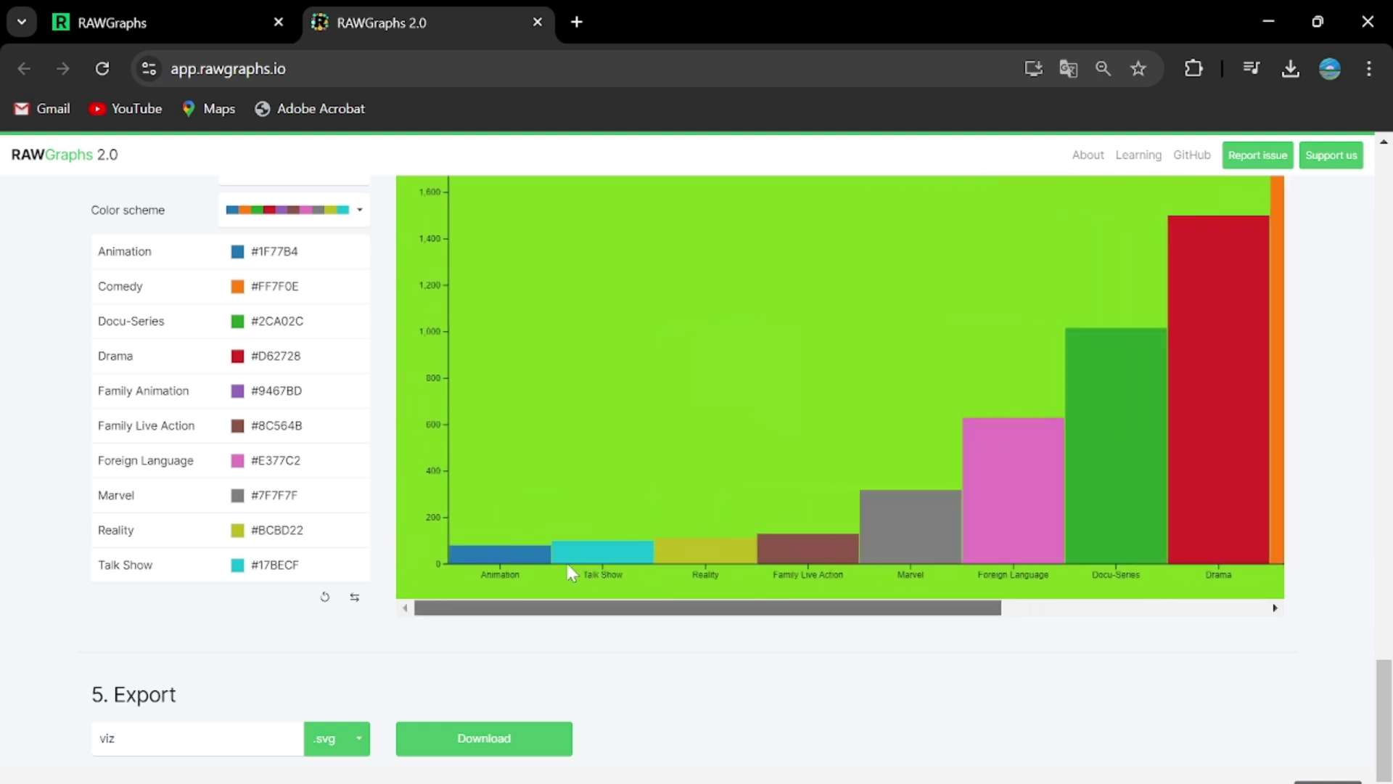
pyautogui.moveTo(621, 615); pyautogui.dragTo(961, 549)
pyautogui.scroll(6, 353, 580)
# - Set the bar sorting to Original and check the bars from the legend back to the vertical axis
pyautogui.click(319, 594)
pyautogui.click(274, 665)
pyautogui.scroll(-9, 754, 471)
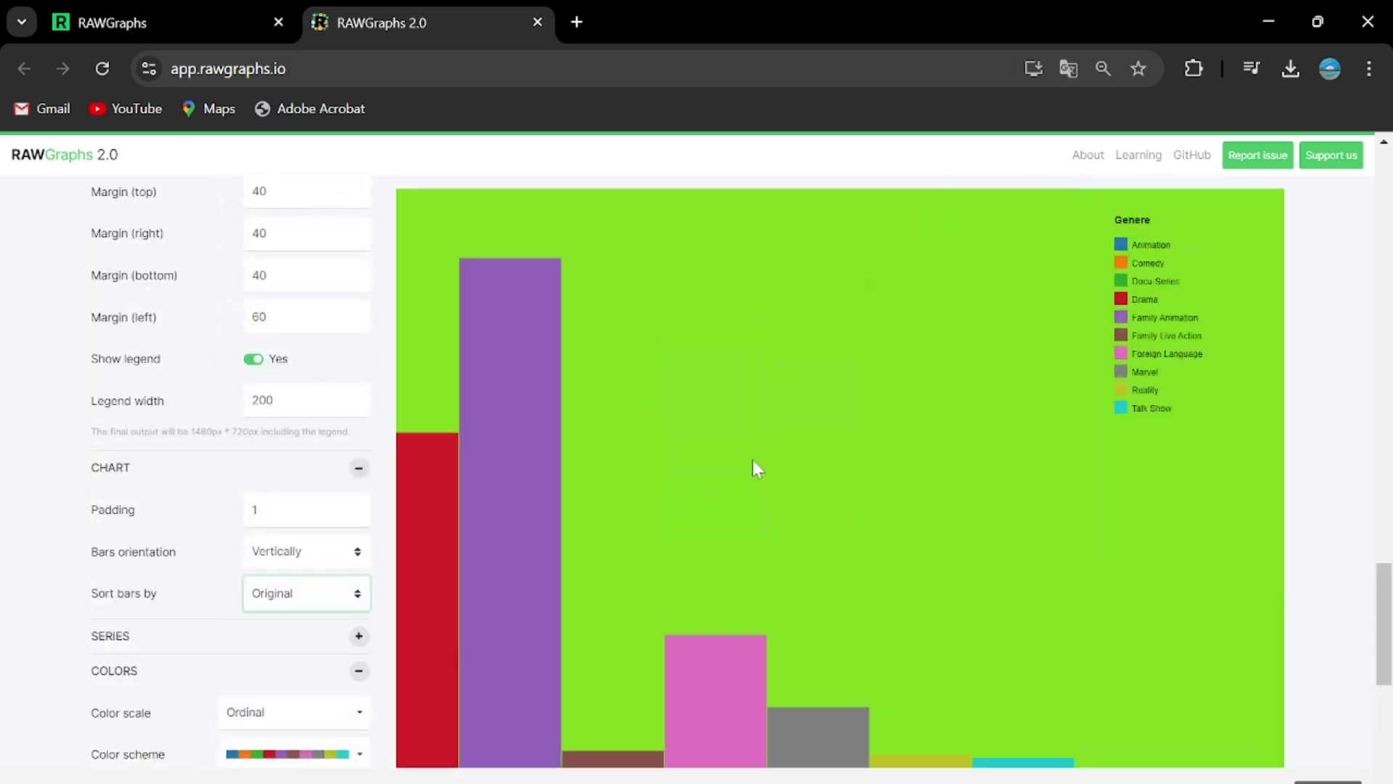
pyautogui.moveTo(880, 498); pyautogui.dragTo(615, 498)
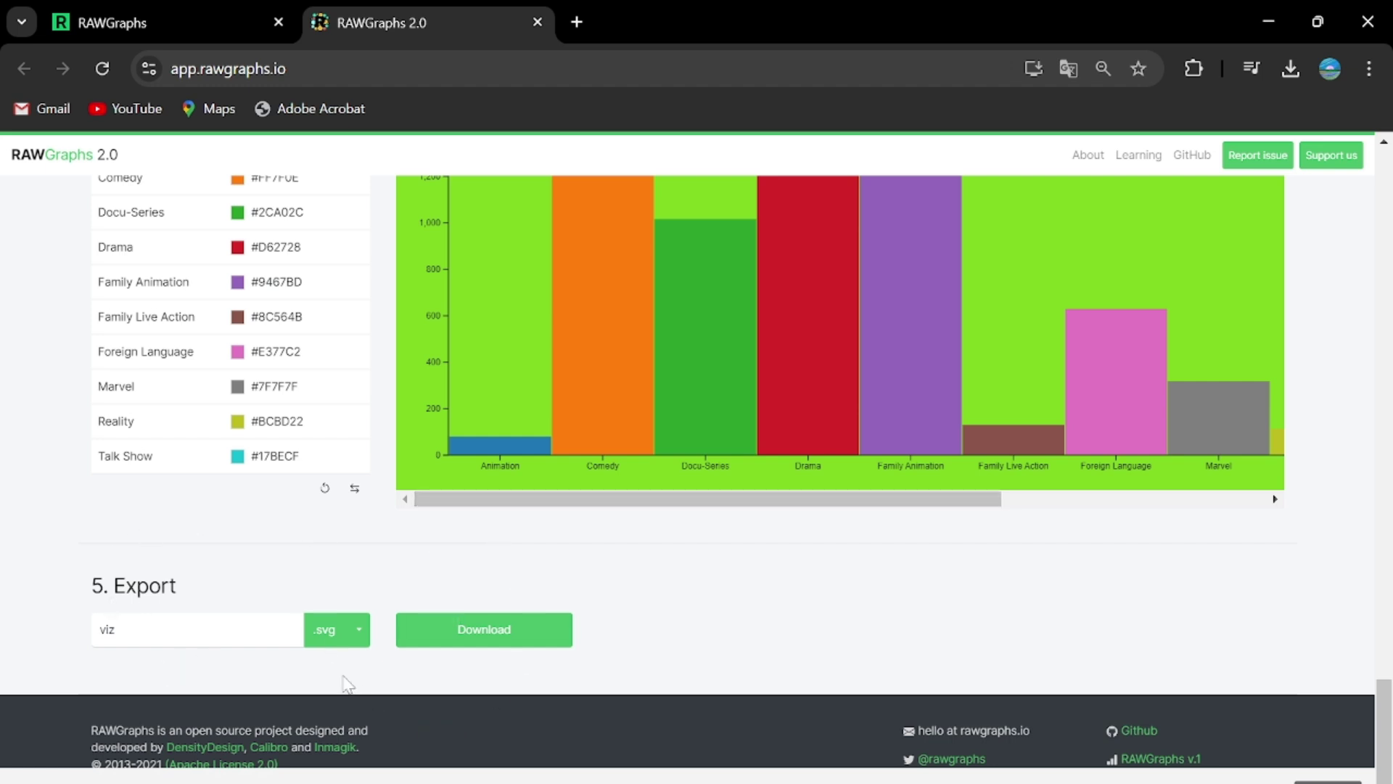
# - Open the choice of file formats for exporting the viz chart
pyautogui.click(356, 638)
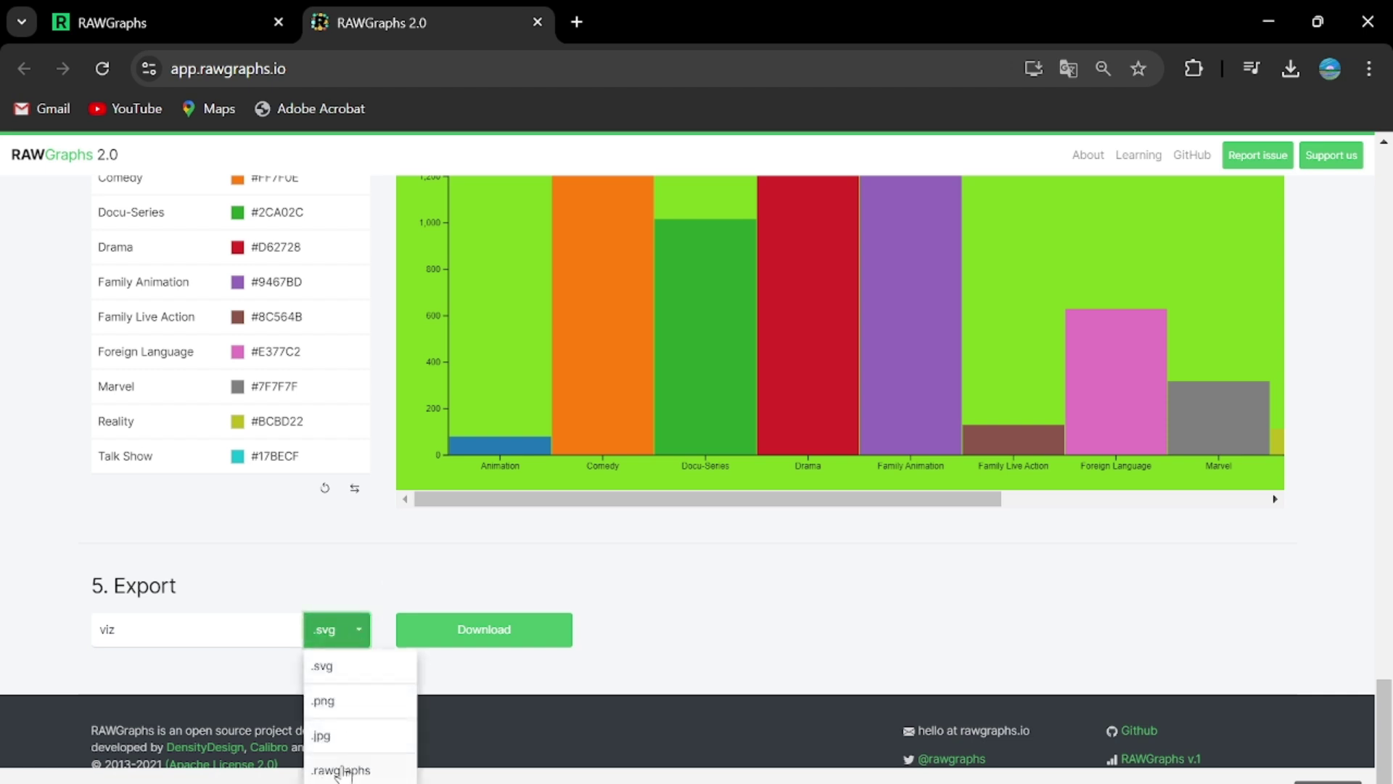